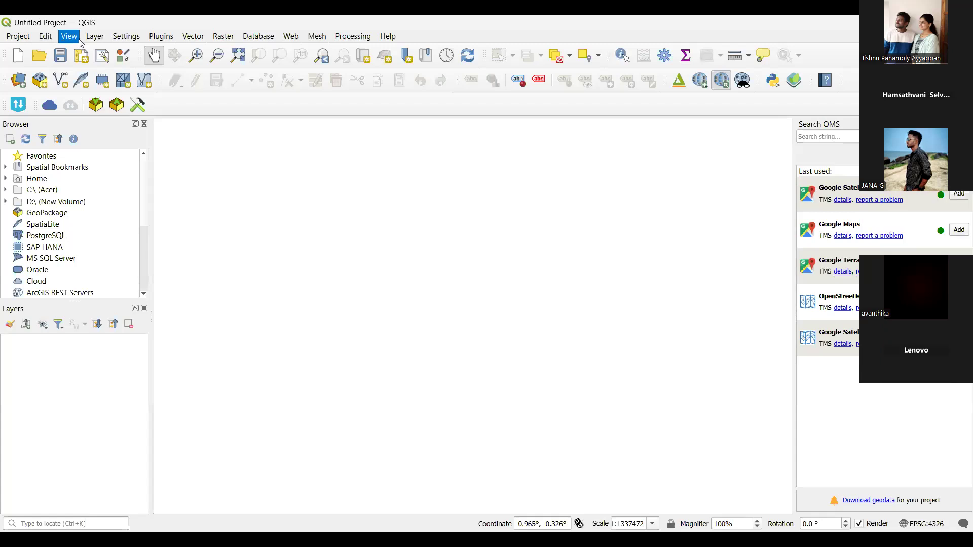
pyautogui.moveTo(489, 163); pyautogui.dragTo(493, 242)
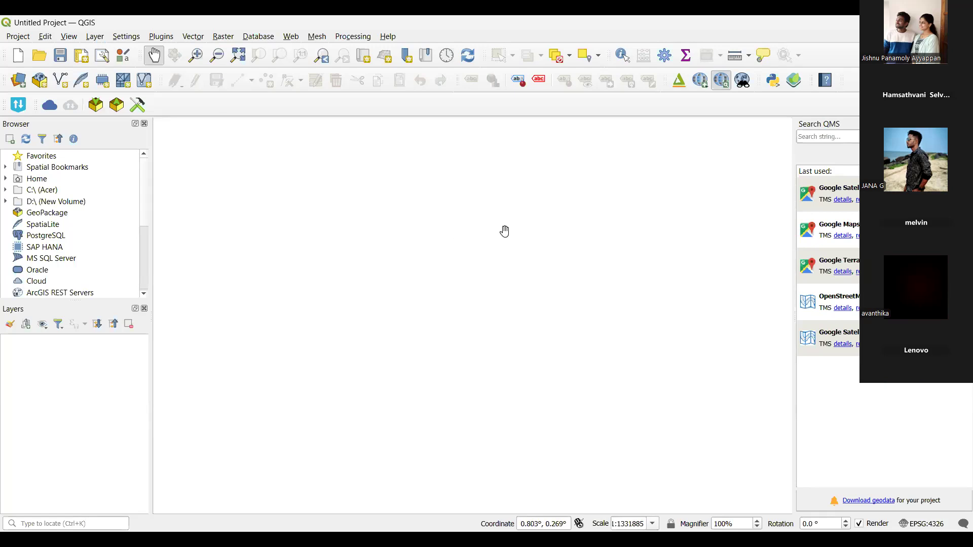
pyautogui.click(154, 40)
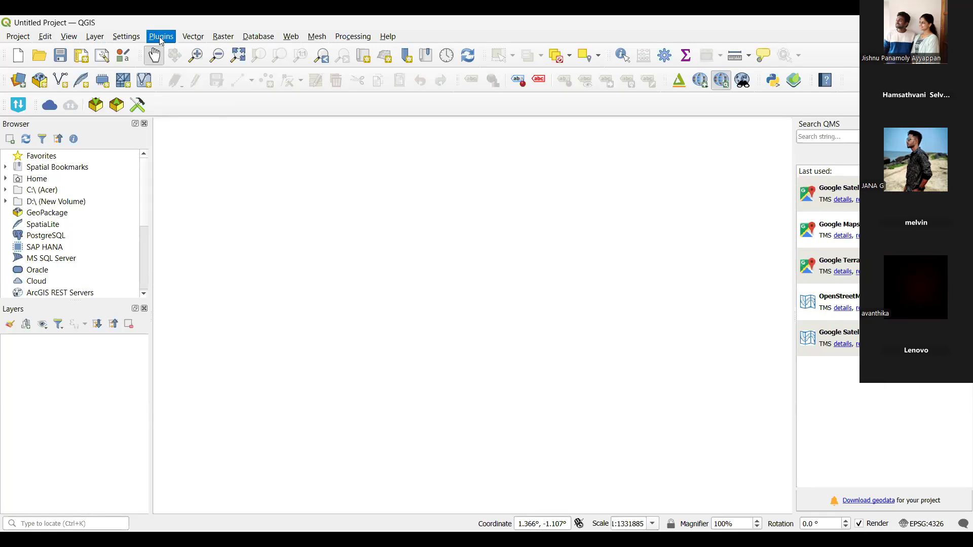
pyautogui.moveTo(192, 40)
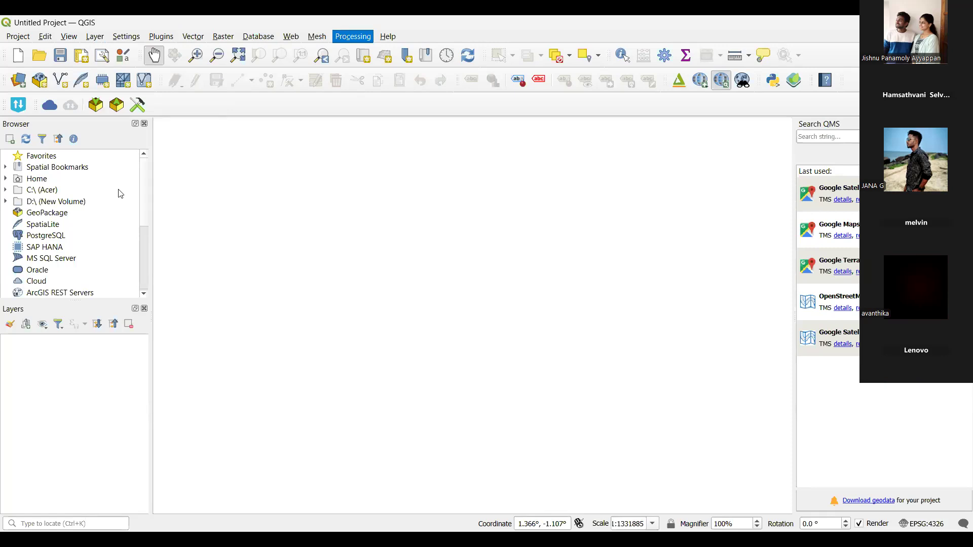
pyautogui.moveTo(310, 219); pyautogui.dragTo(310, 214)
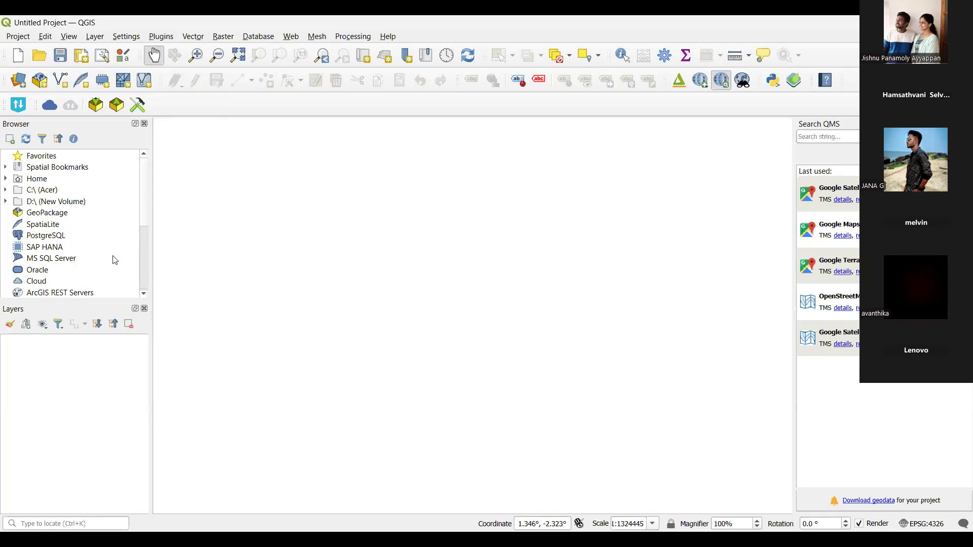
pyautogui.scroll(-4, 115, 260)
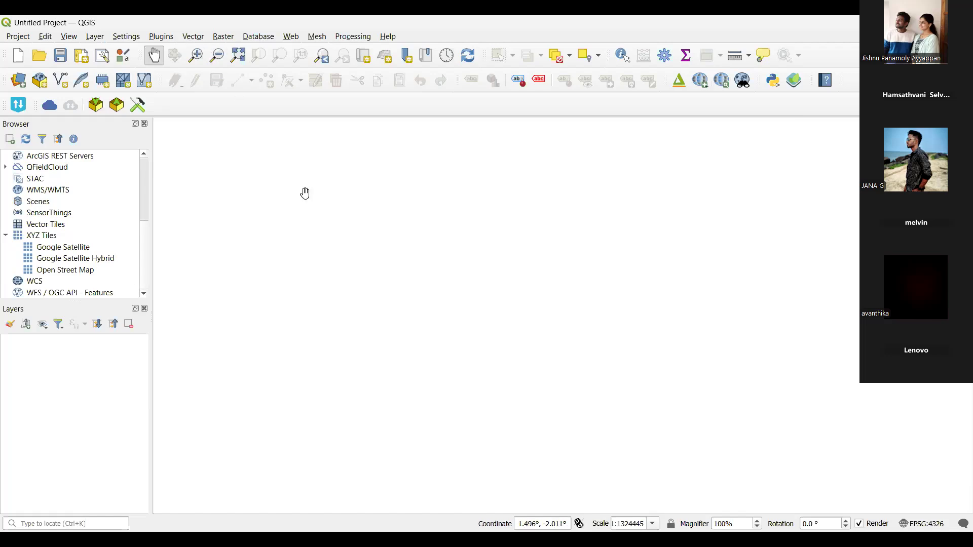
# Step: Open the plugin manager for managing and installing plugins
pyautogui.click(158, 39)
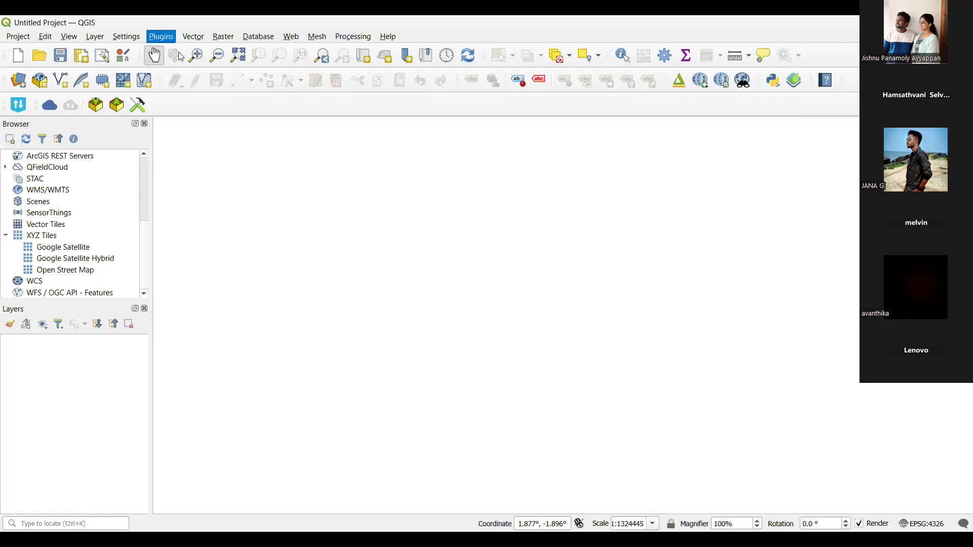
pyautogui.click(221, 148)
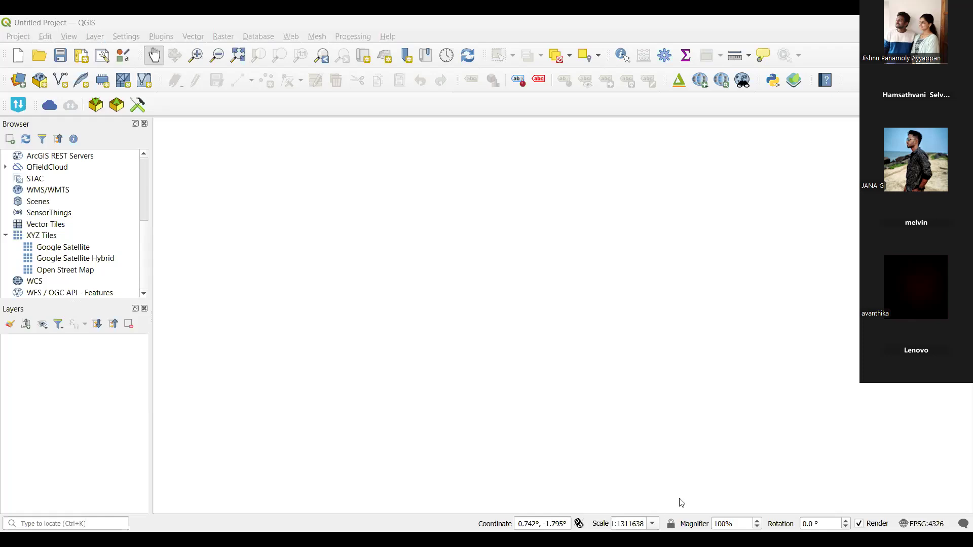
pyautogui.click(484, 276)
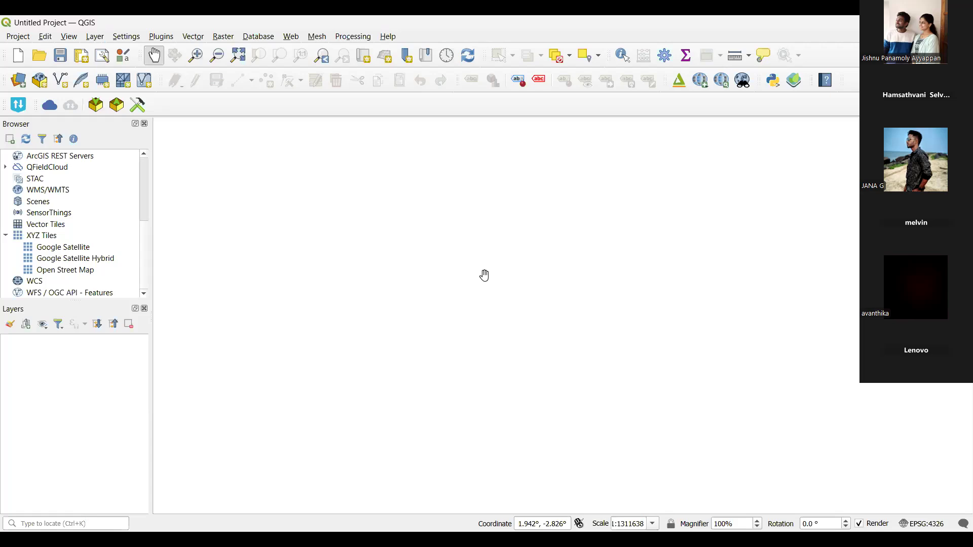
pyautogui.click(170, 40)
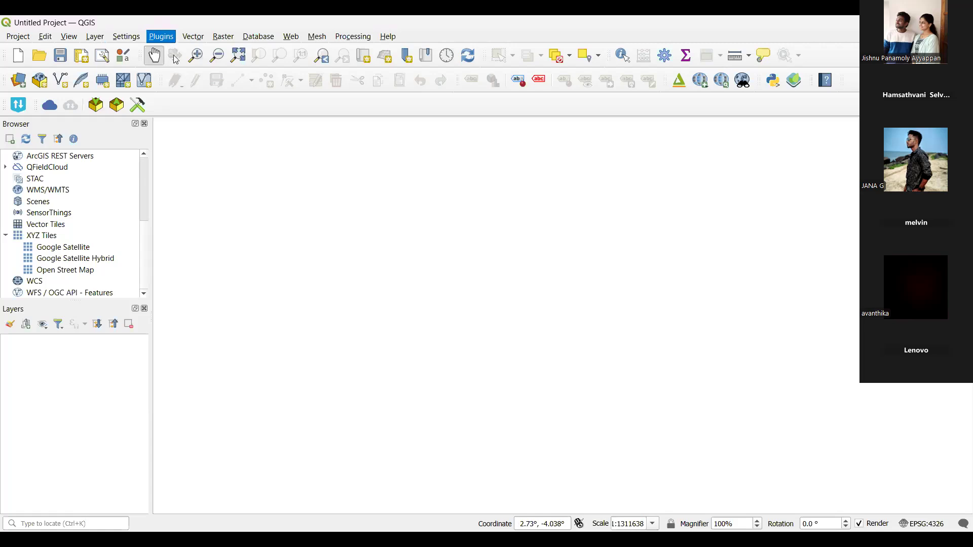
pyautogui.click(176, 59)
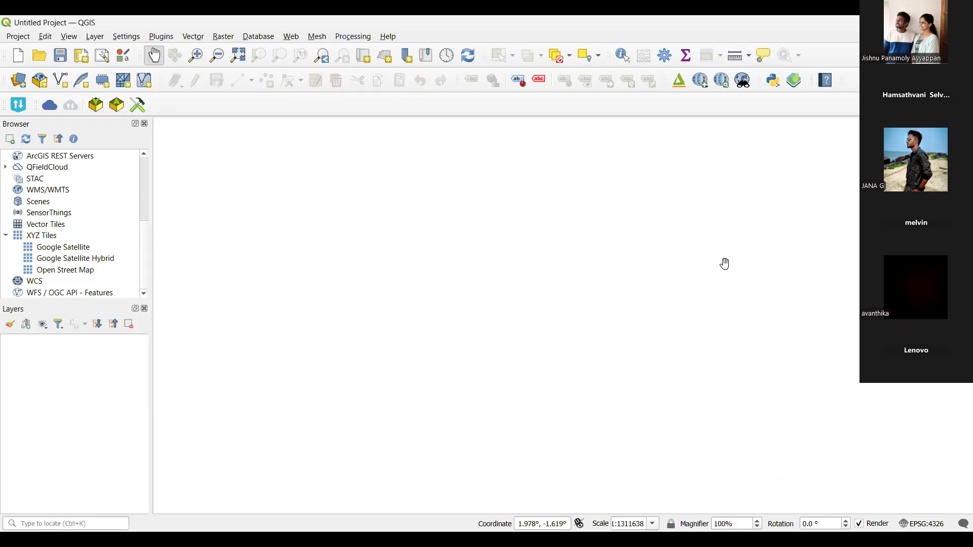
# Step: Show the QMS search panel
pyautogui.click(707, 89)
pyautogui.moveTo(656, 174); pyautogui.dragTo(660, 163)
pyautogui.click(703, 81)
pyautogui.click(701, 88)
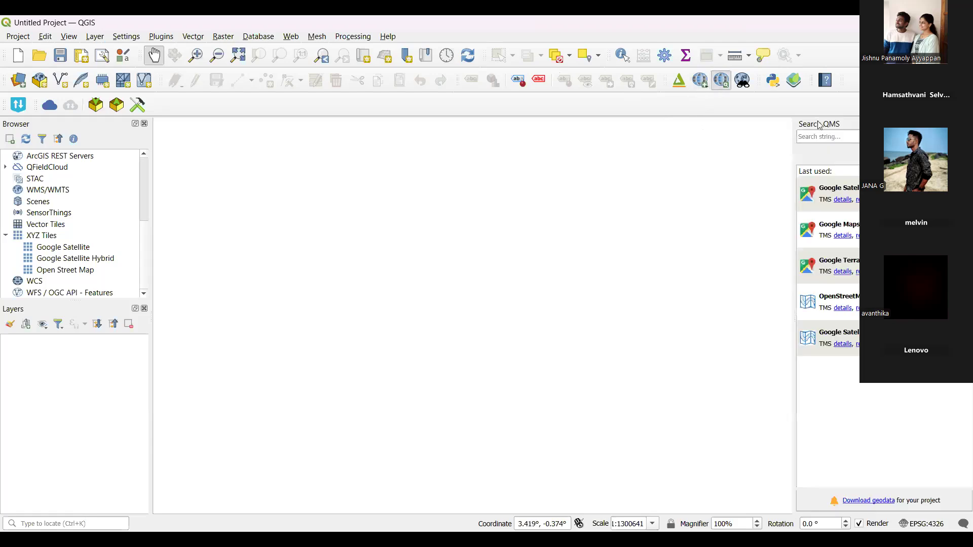
pyautogui.moveTo(853, 122); pyautogui.dragTo(902, 202)
# Step: Search the QMS services for "Google Maps", look through the results and clear the search
pyautogui.click(846, 137)
pyautogui.write('Google ')
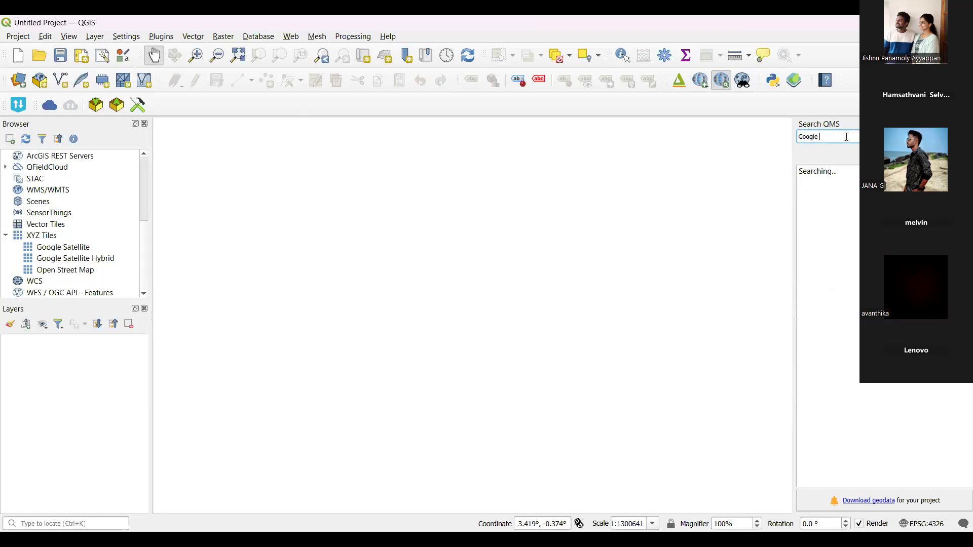
pyautogui.write('Maps')
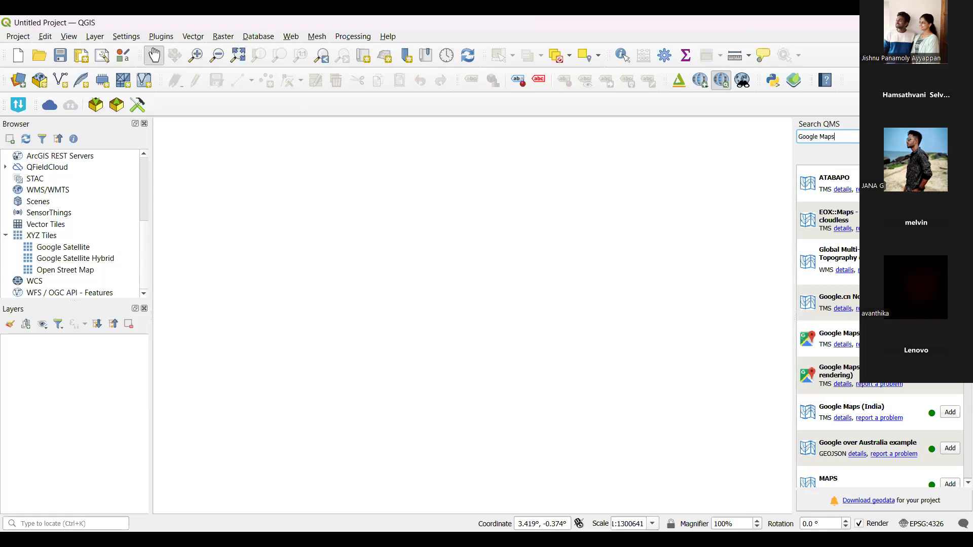
pyautogui.scroll(-3, 880, 327)
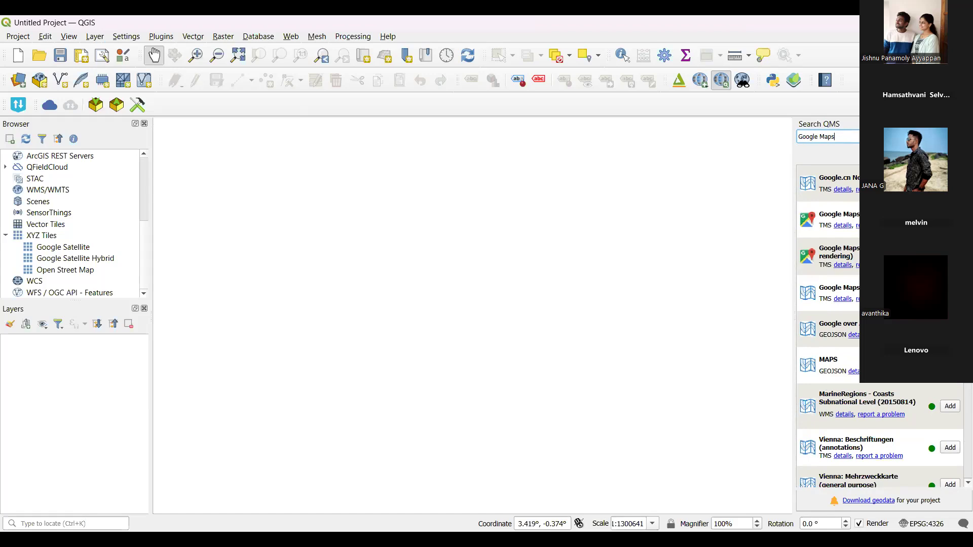
pyautogui.hotkey('ctrl', 'a')
pyautogui.press('BackSpace')
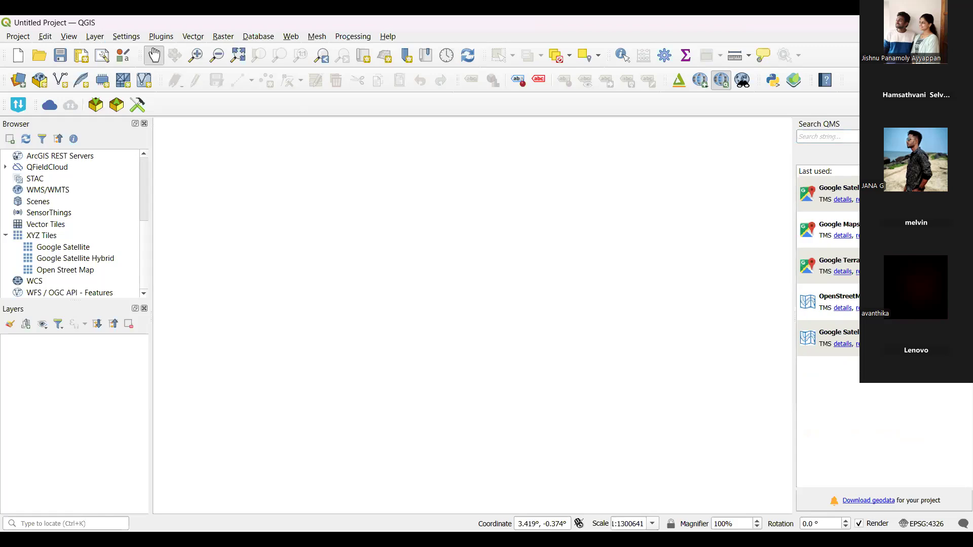
# Step: Add the Google Satellite Hybrid XYZ tile layer to the map
pyautogui.moveTo(75, 258); pyautogui.dragTo(491, 301)
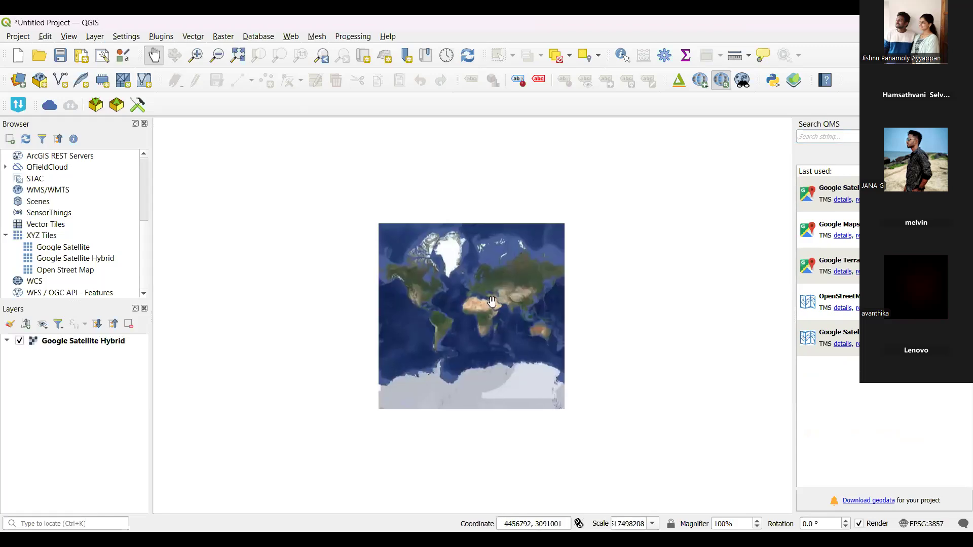
# Step: Examine southern India and northern Sri Lanka on the hybrid satellite map
pyautogui.scroll(2, 491, 301)
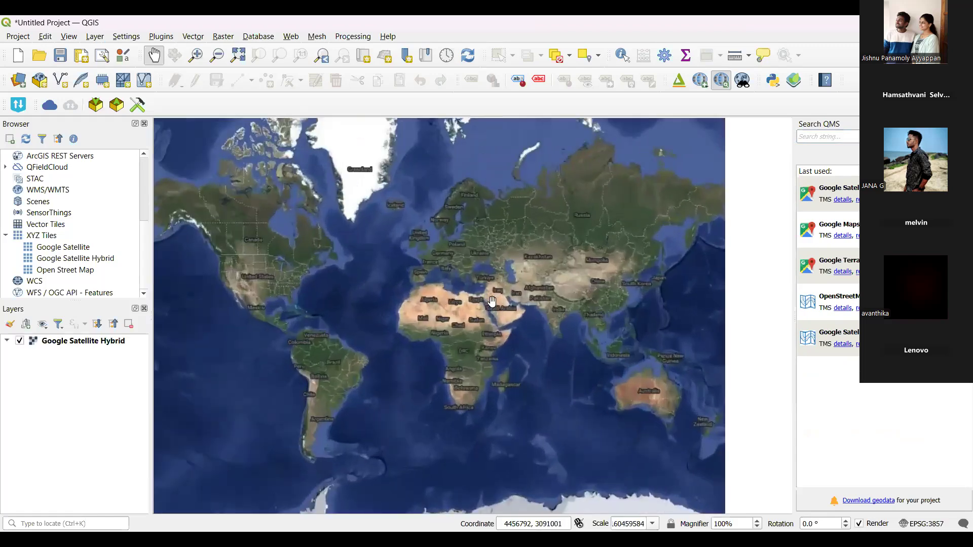
pyautogui.moveTo(614, 335); pyautogui.dragTo(539, 315)
pyautogui.scroll(1, 543, 322)
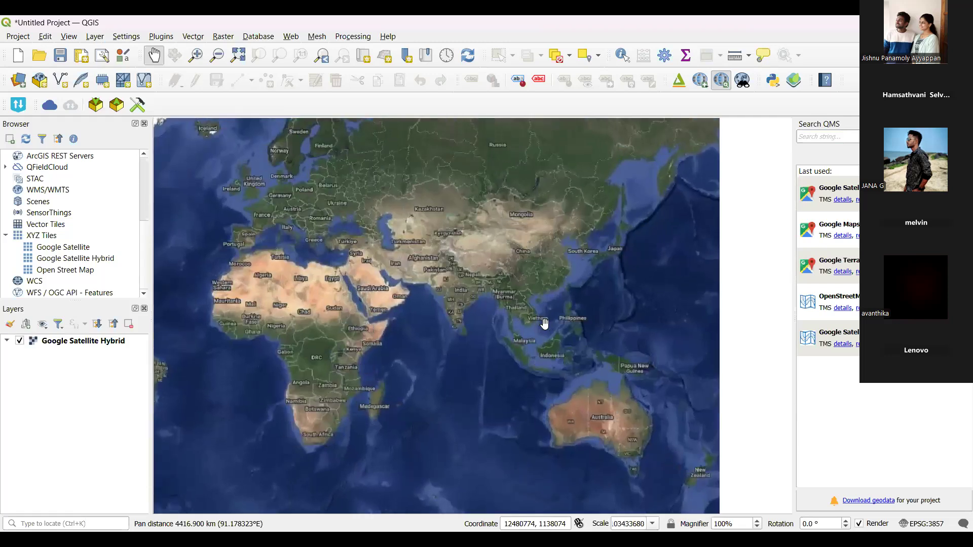
pyautogui.moveTo(438, 294); pyautogui.dragTo(482, 334)
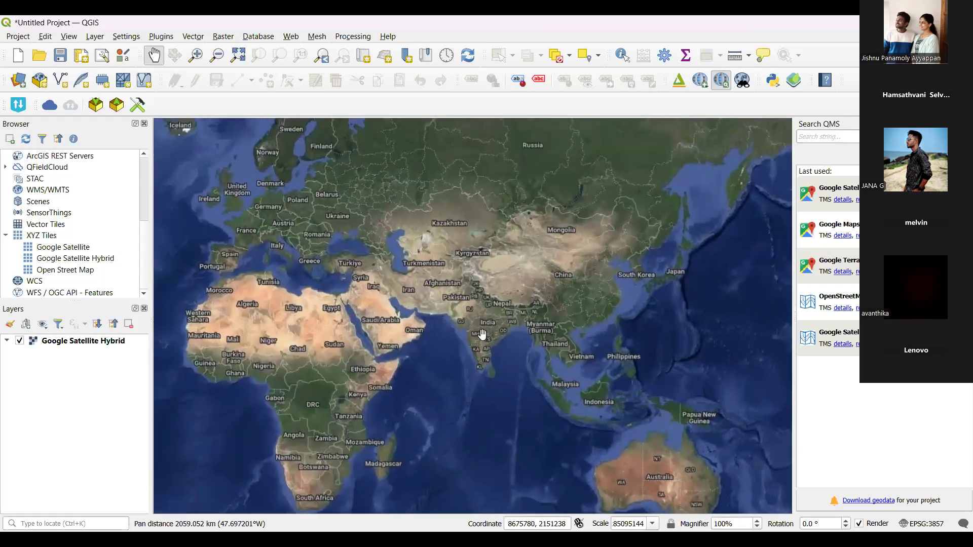
pyautogui.scroll(2, 481, 335)
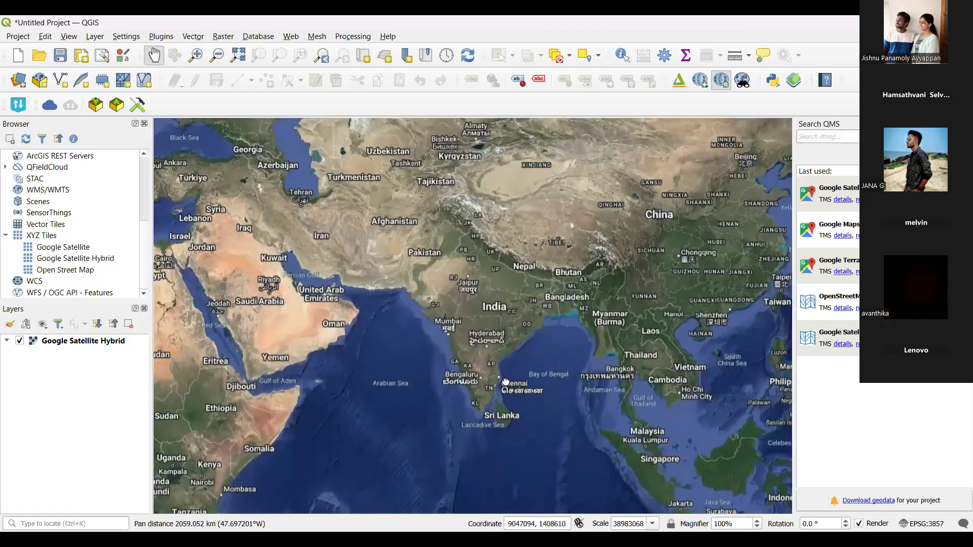
pyautogui.moveTo(505, 381); pyautogui.dragTo(504, 317)
pyautogui.scroll(1, 503, 317)
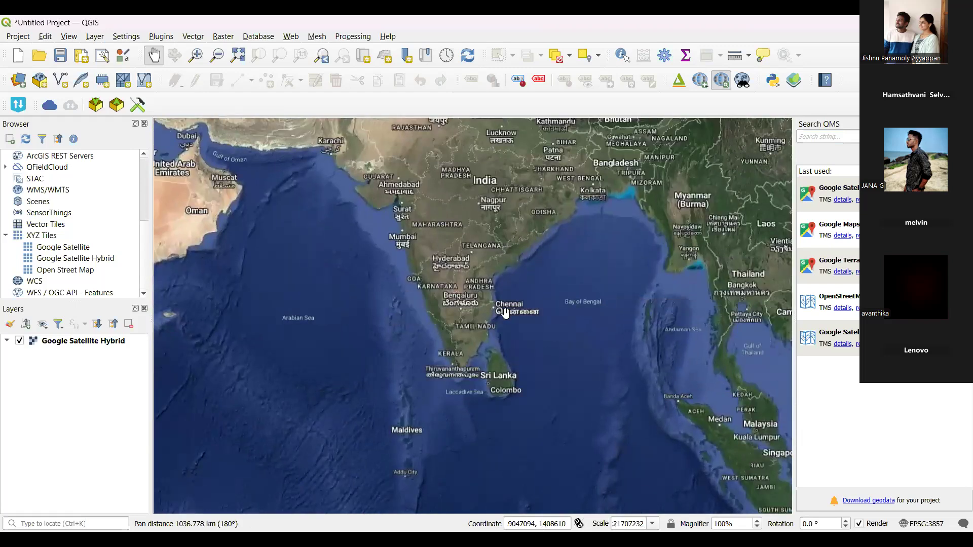
pyautogui.scroll(2, 443, 353)
pyautogui.moveTo(443, 353); pyautogui.dragTo(512, 287)
pyautogui.scroll(1, 473, 335)
pyautogui.scroll(1, 488, 336)
pyautogui.scroll(1, 497, 310)
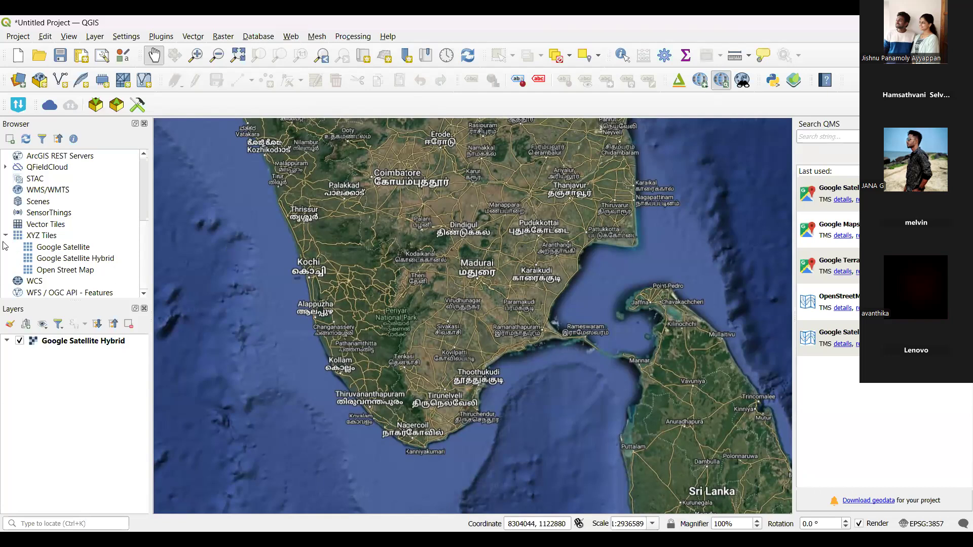
# Step: Add the Google Satellite XYZ tile layer and switch its visibility off and on to compare it with Google Satellite Hybrid
pyautogui.click(65, 237)
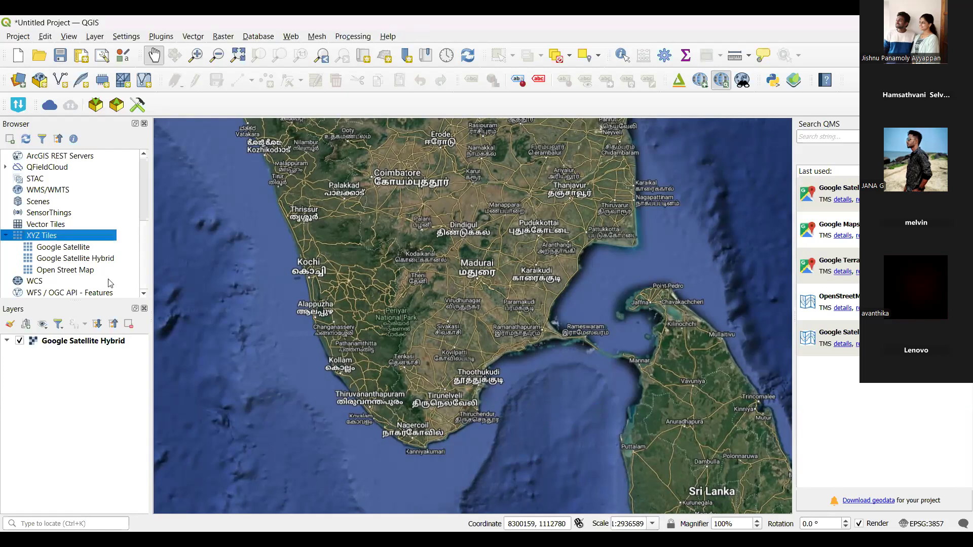
pyautogui.doubleClick(82, 248)
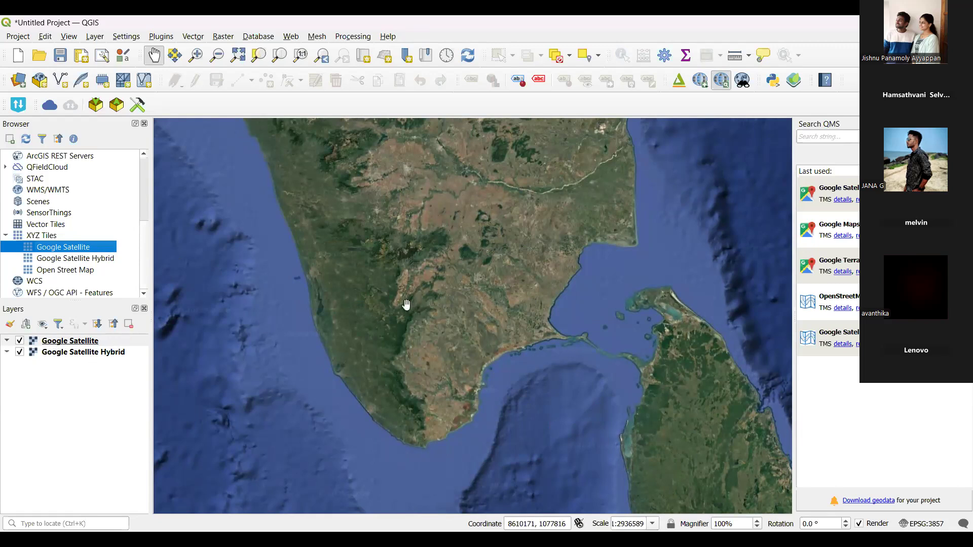
pyautogui.click(19, 342)
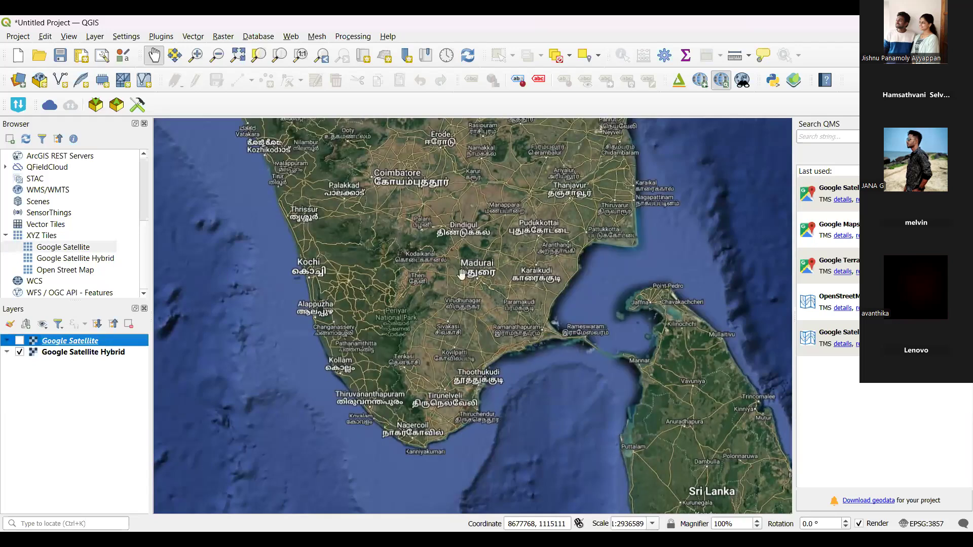
pyautogui.scroll(1, 459, 330)
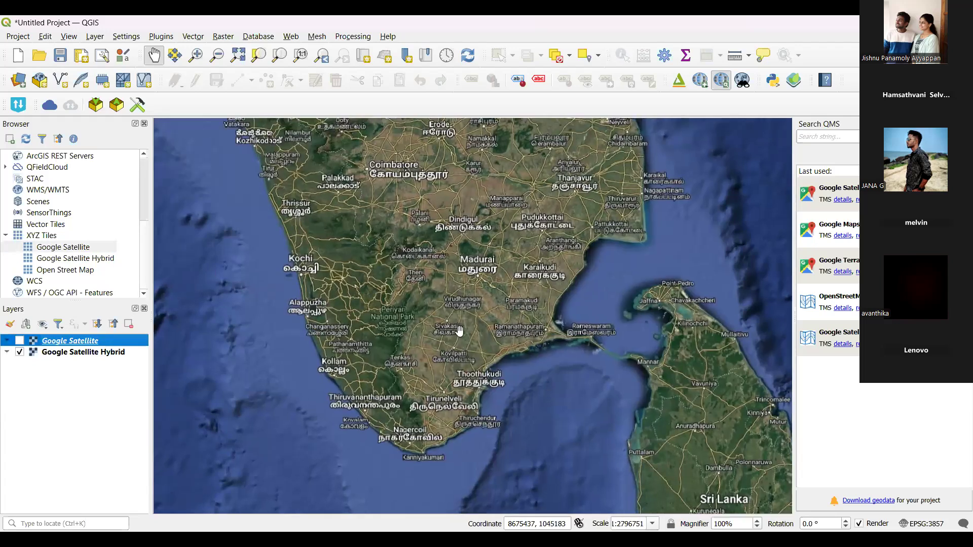
pyautogui.scroll(1, 459, 330)
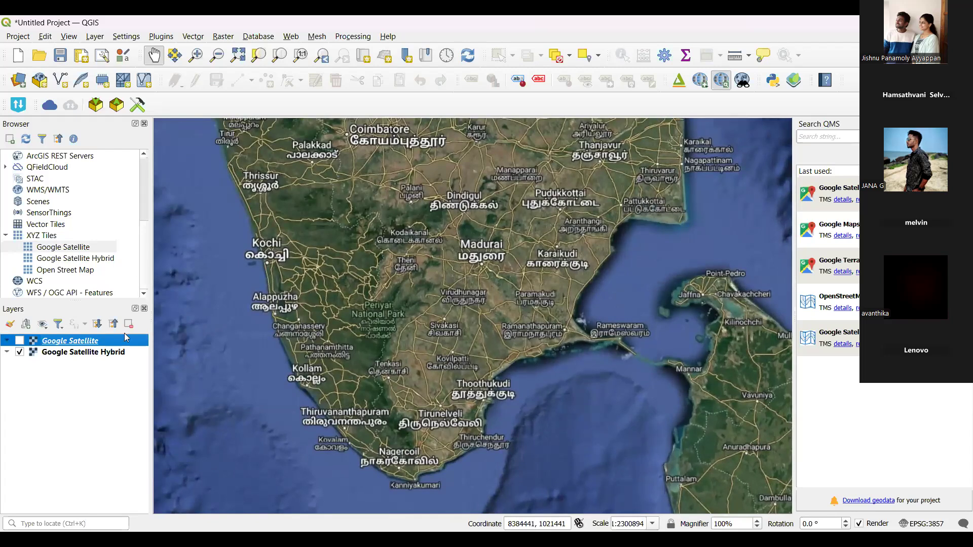
pyautogui.click(19, 343)
pyautogui.click(20, 352)
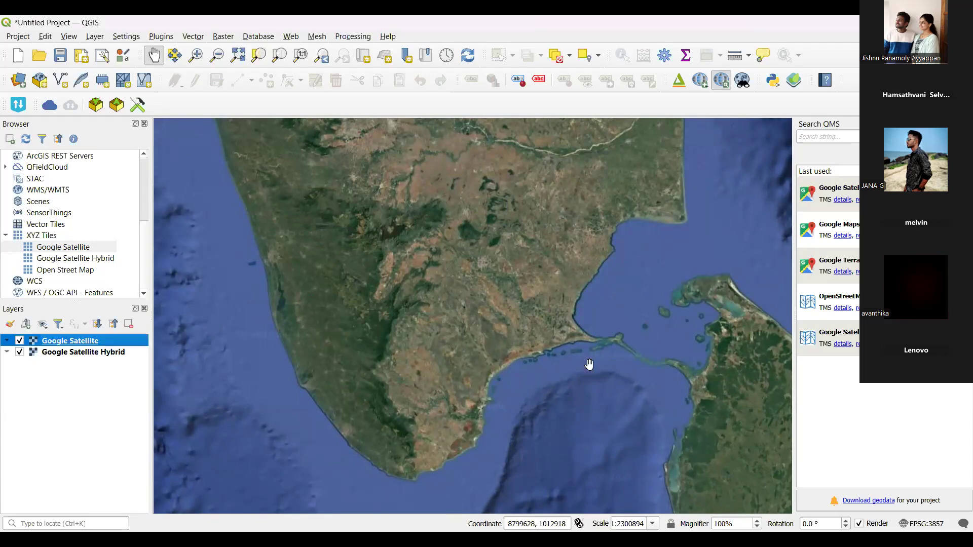
# Step: Hide the QMS search panel to enlarge the map area
pyautogui.click(156, 39)
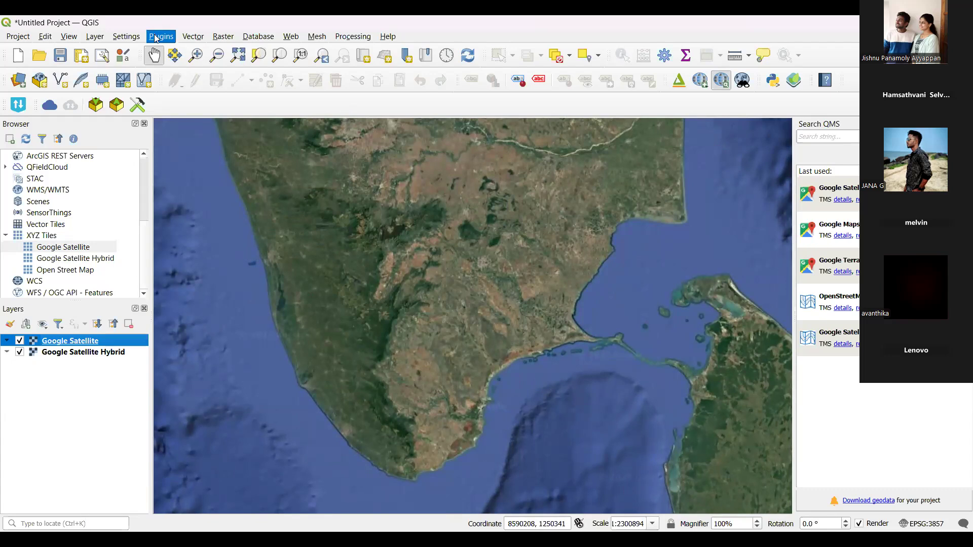
pyautogui.click(461, 40)
pyautogui.click(721, 80)
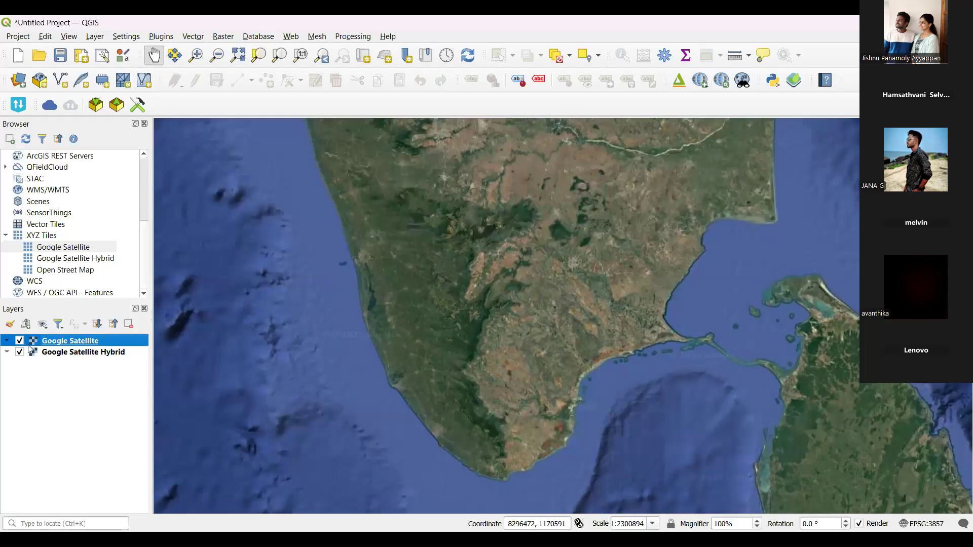
pyautogui.moveTo(459, 339)
pyautogui.mouseDown()
pyautogui.moveTo(446, 338)
pyautogui.moveTo(488, 328)
pyautogui.moveTo(467, 349)
pyautogui.mouseUp()
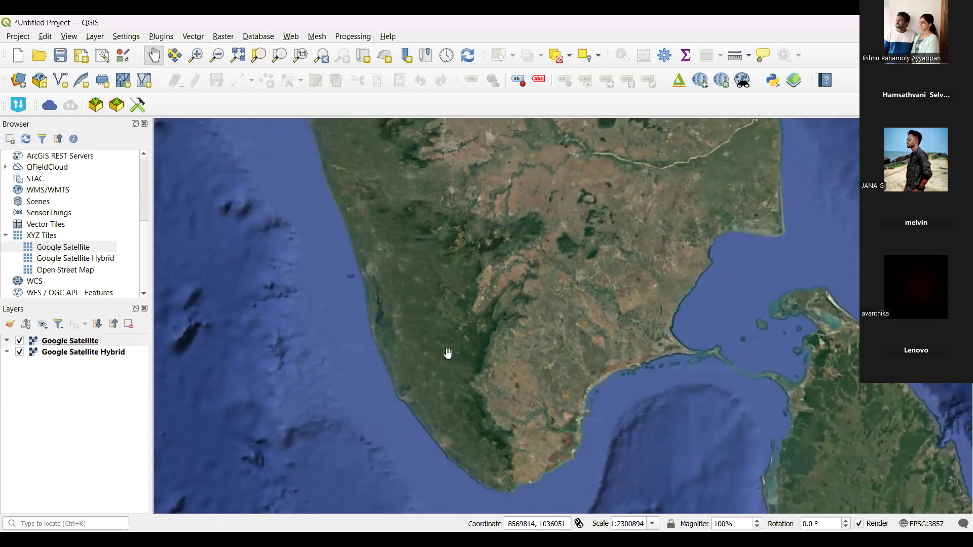
# Step: Remove the Google Satellite and Google Satellite Hybrid layers from the project
pyautogui.click(92, 345)
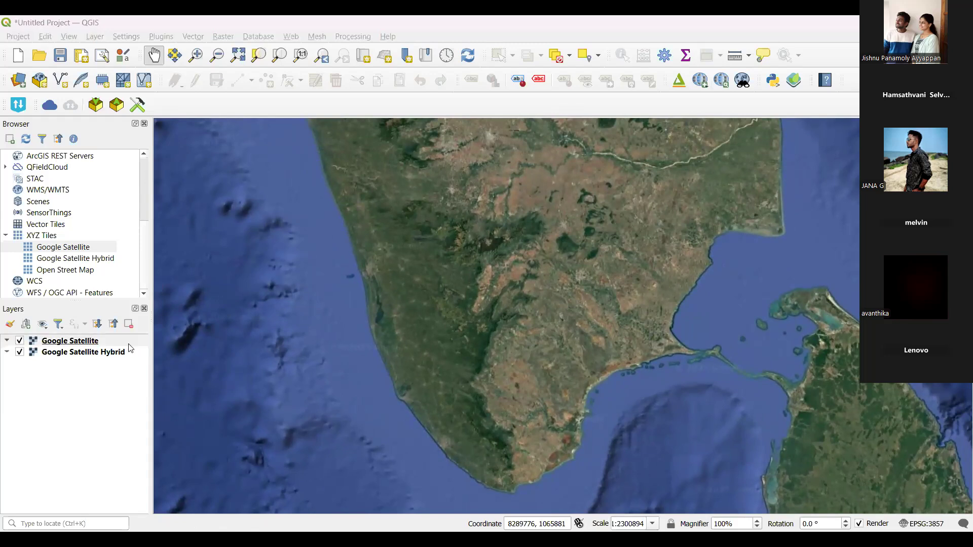
pyautogui.click(479, 302)
pyautogui.hotkey('ctrl', 'd')
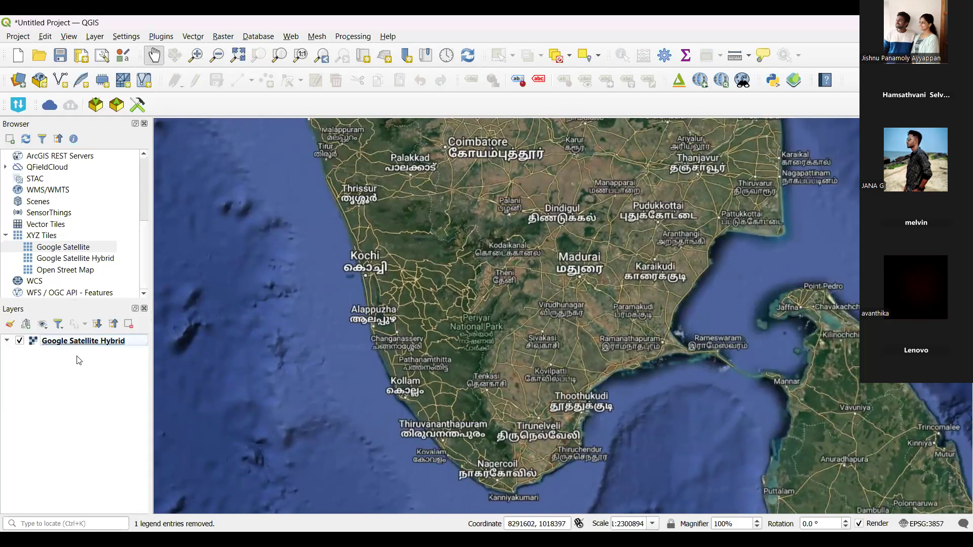
pyautogui.click(112, 340)
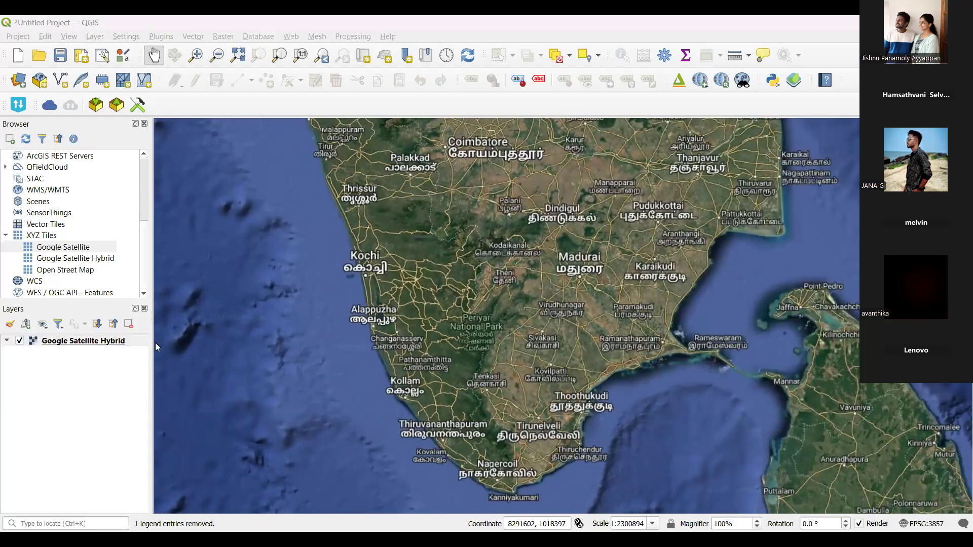
pyautogui.press('Return')
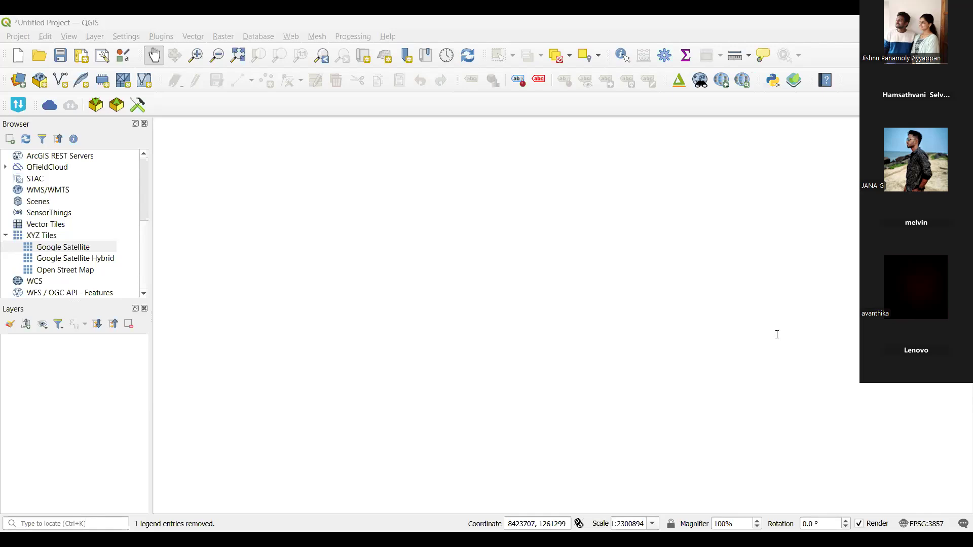
# Step: Show the NextGIS QMS search panel again and widen it to make the basemap names readable
pyautogui.click(827, 484)
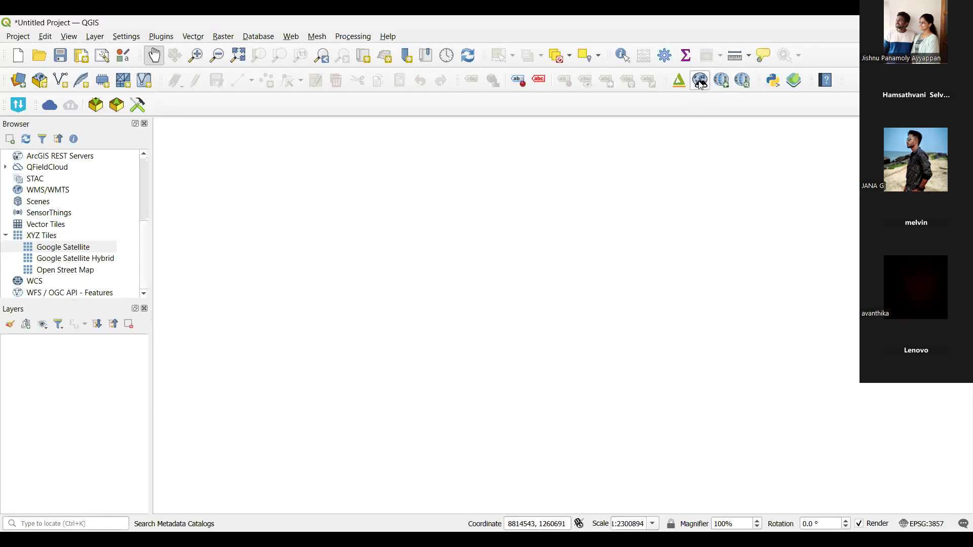
pyautogui.click(726, 85)
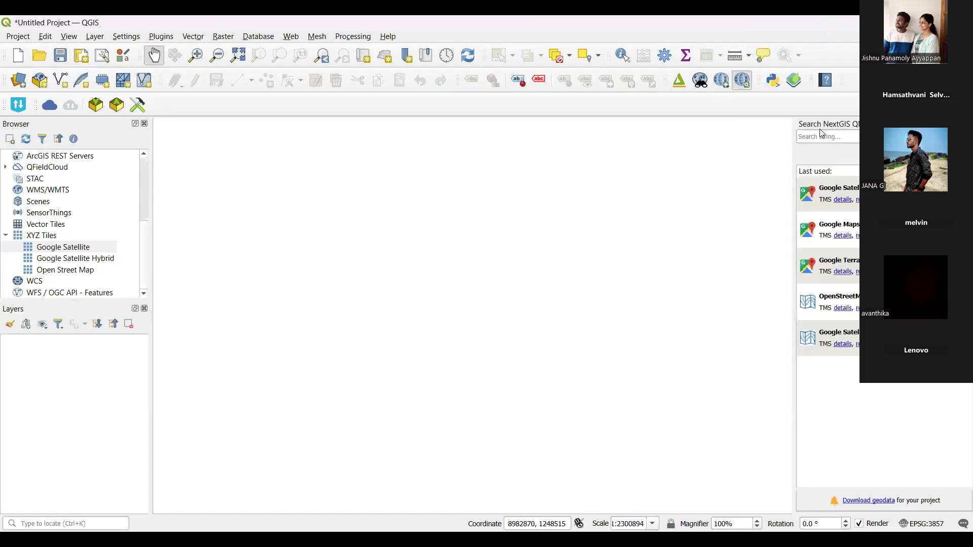
pyautogui.moveTo(794, 130); pyautogui.dragTo(757, 133)
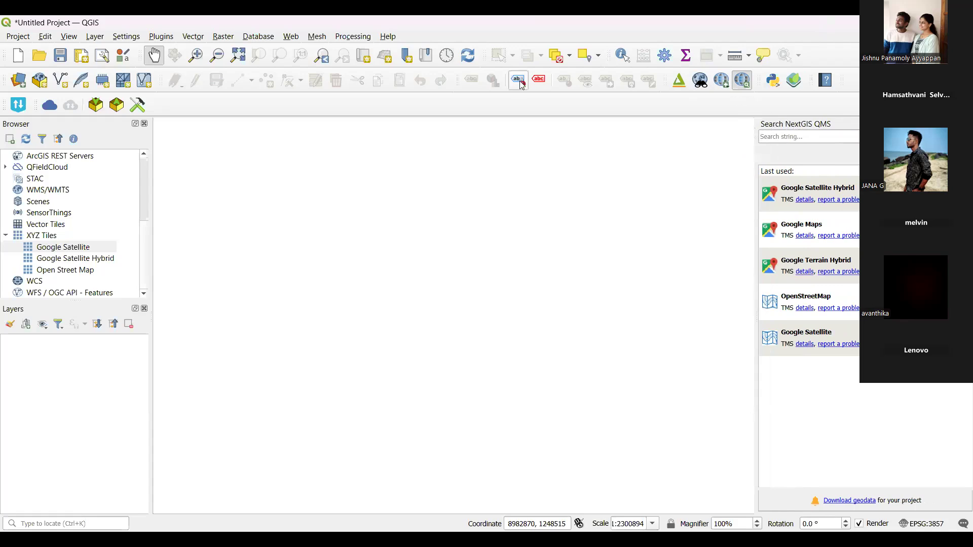
# Step: Add the Google Satellite Hybrid basemap to the empty project
pyautogui.click(726, 87)
pyautogui.click(744, 87)
pyautogui.click(743, 87)
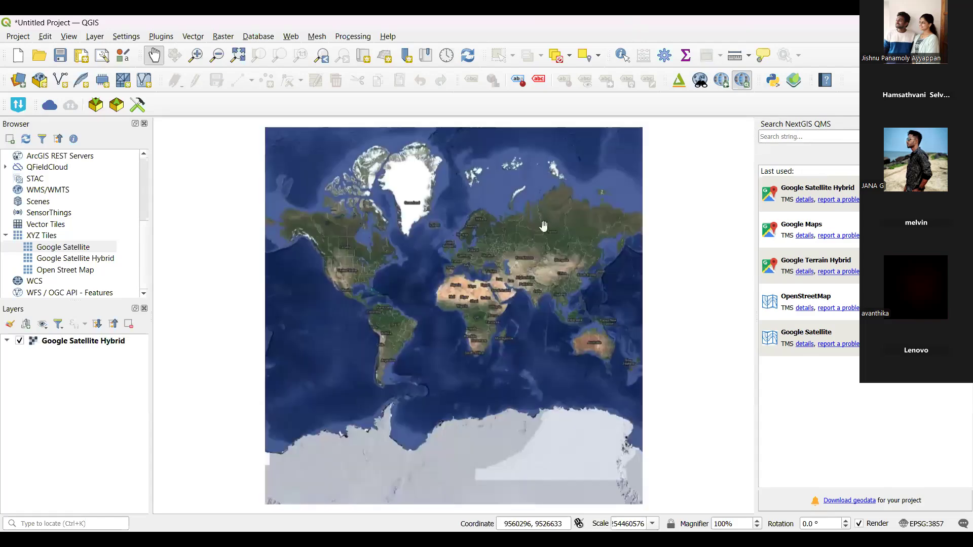
# Step: Examine southern India on the hybrid basemap, from the Salem area down to Kochi, Madurai and Thoothukudi
pyautogui.scroll(3, 553, 295)
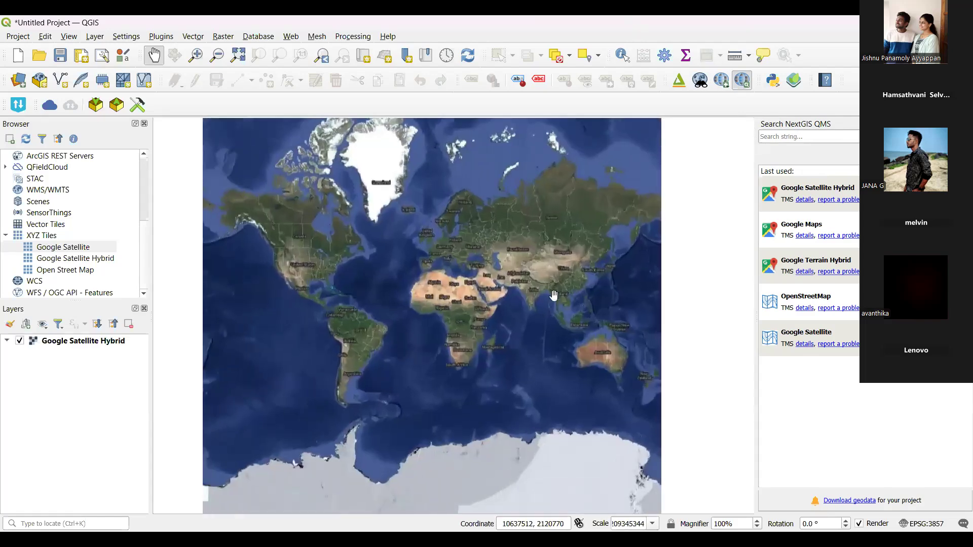
pyautogui.scroll(2, 553, 295)
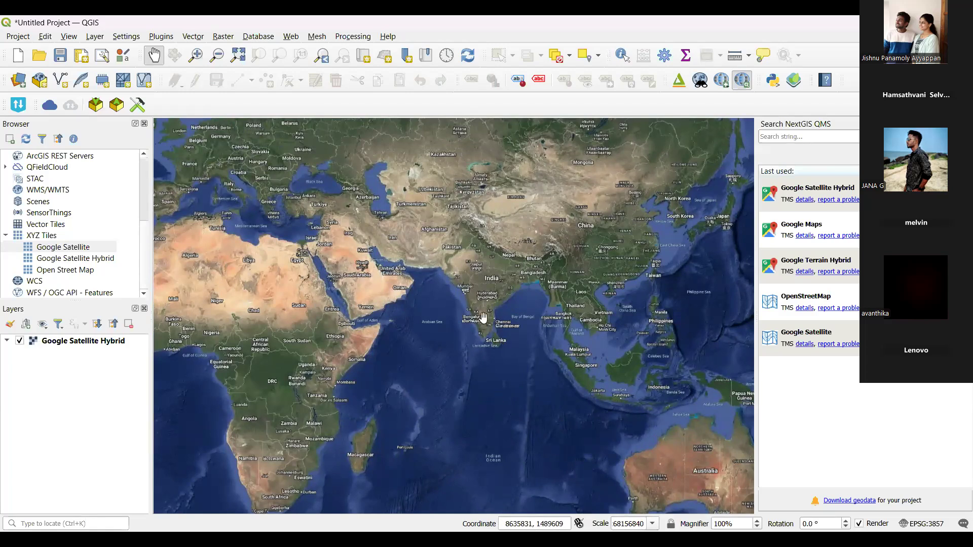
pyautogui.scroll(1, 487, 321)
pyautogui.scroll(5, 487, 322)
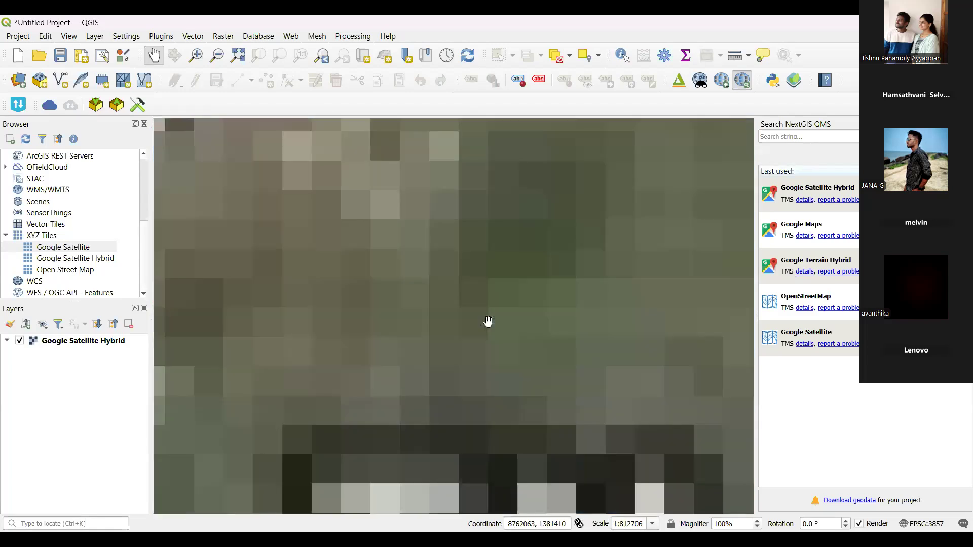
pyautogui.moveTo(487, 322); pyautogui.dragTo(553, 143)
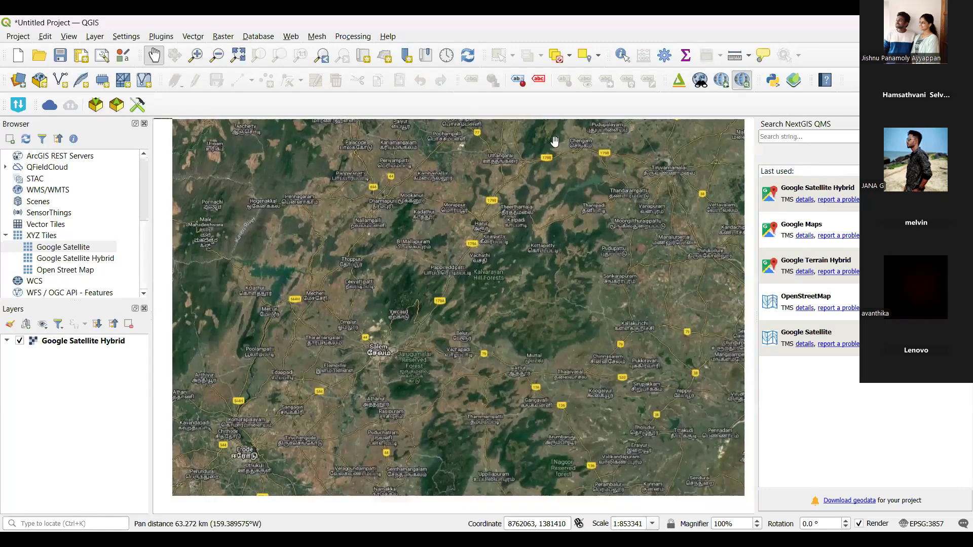
pyautogui.scroll(-2, 554, 142)
pyautogui.scroll(-1, 554, 141)
pyautogui.moveTo(546, 334); pyautogui.dragTo(550, 202)
pyautogui.moveTo(454, 407); pyautogui.dragTo(550, 356)
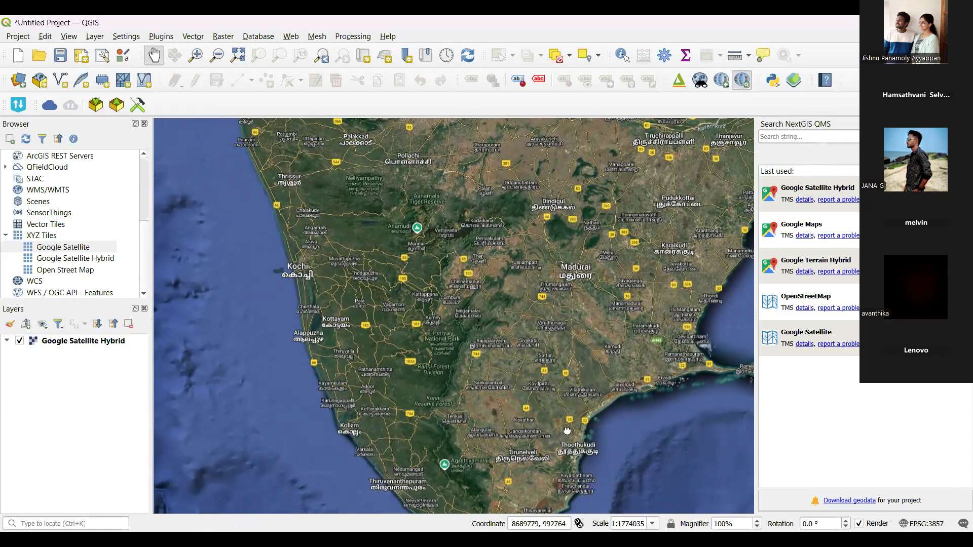
pyautogui.moveTo(567, 429); pyautogui.dragTo(547, 427)
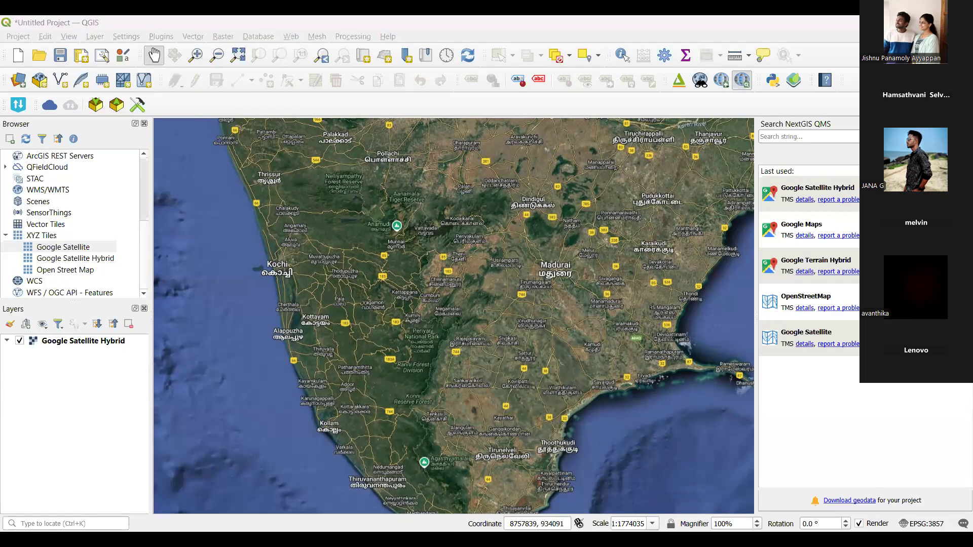
pyautogui.click(707, 463)
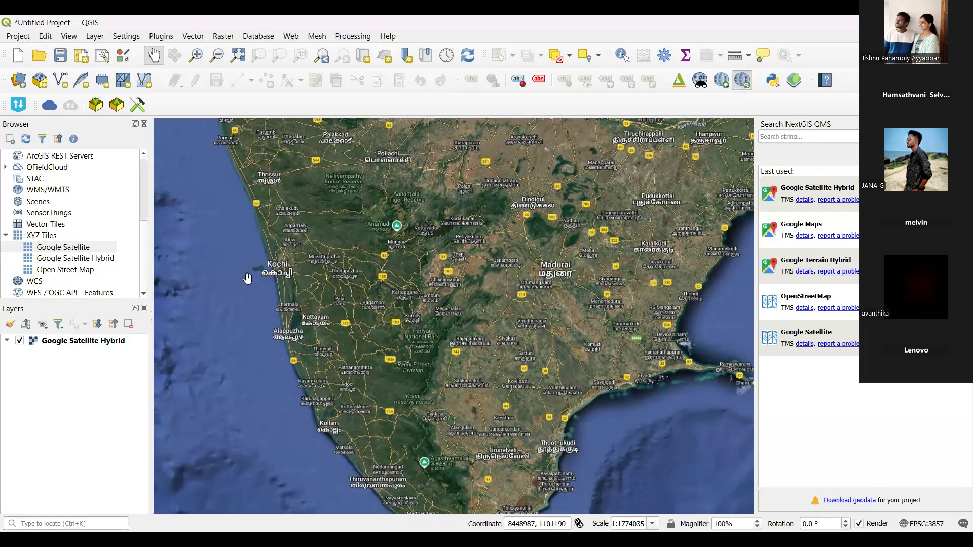
pyautogui.moveTo(444, 278); pyautogui.dragTo(410, 247)
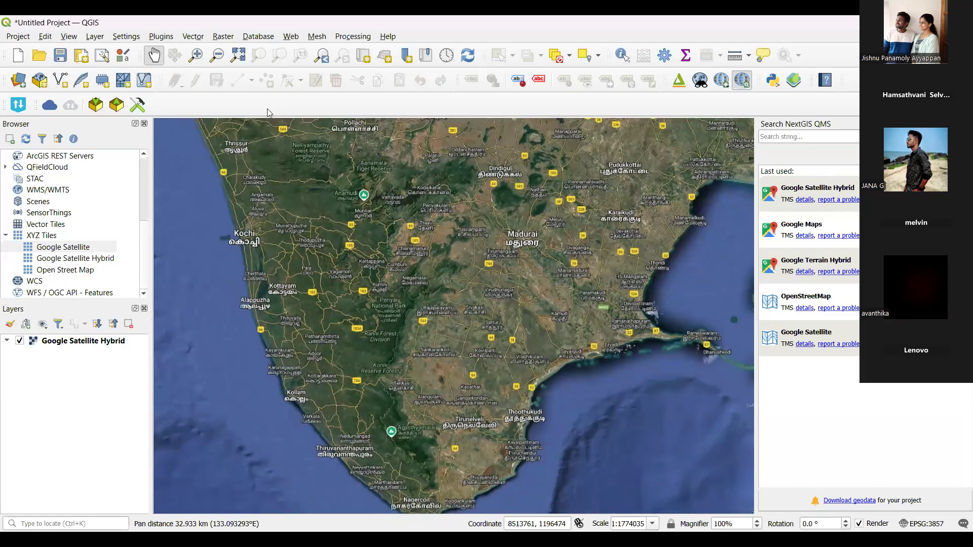
# Step: Add the Thoothukudi district boundary vector layer on top of Google Satellite Hybrid
pyautogui.click(89, 40)
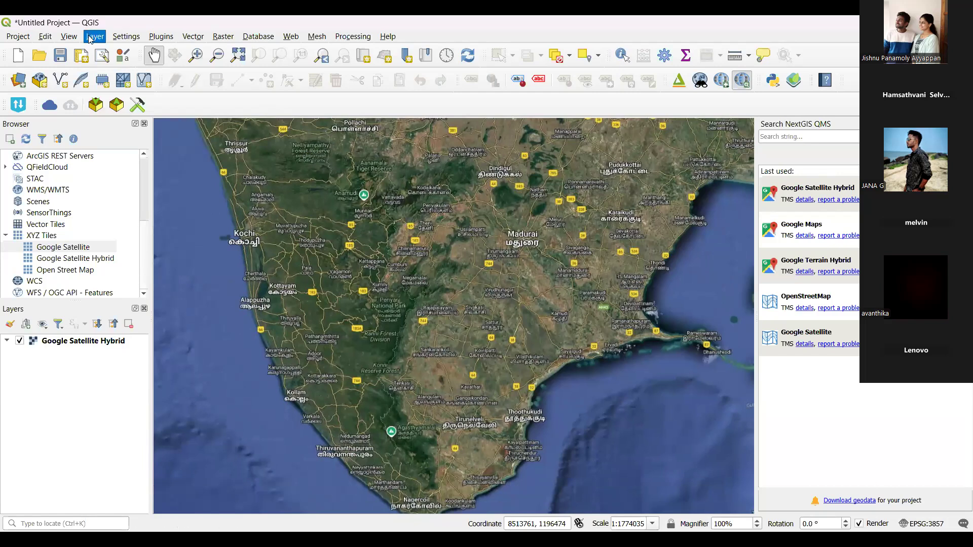
pyautogui.click(97, 39)
pyautogui.click(98, 40)
pyautogui.click(592, 320)
pyautogui.moveTo(591, 319); pyautogui.dragTo(484, 332)
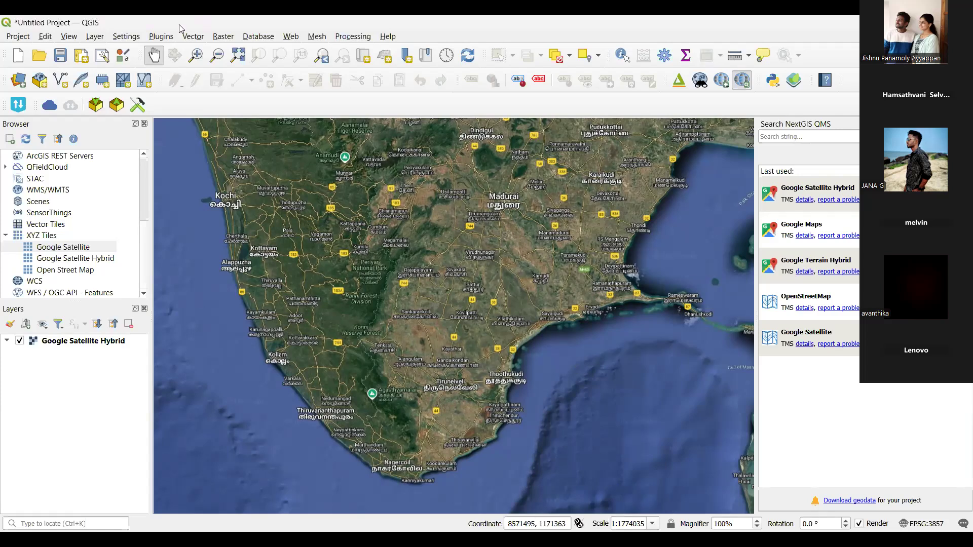
pyautogui.click(95, 37)
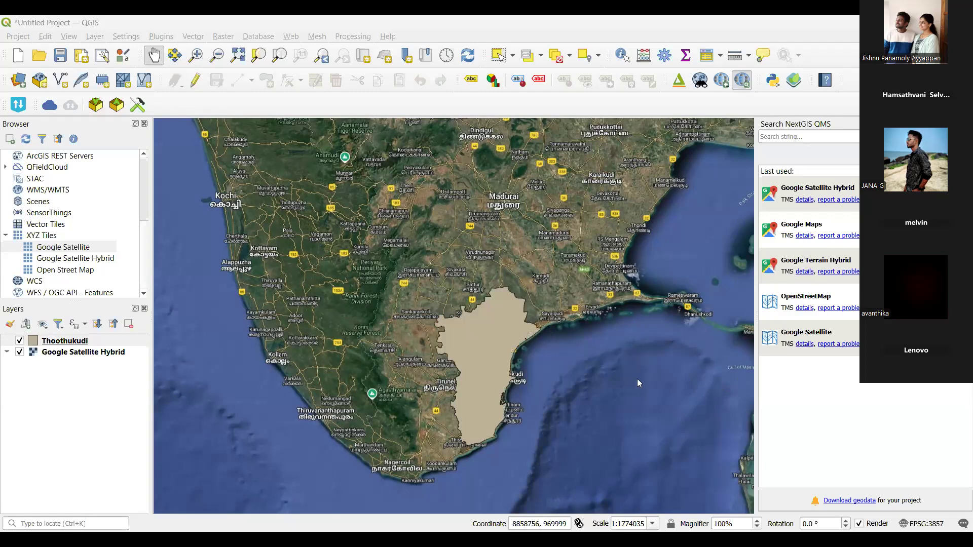
# Step: Add the LC09_L1TP_143054_20220322 Landsat raster layer over the Thoothukudi area
pyautogui.scroll(1, 513, 366)
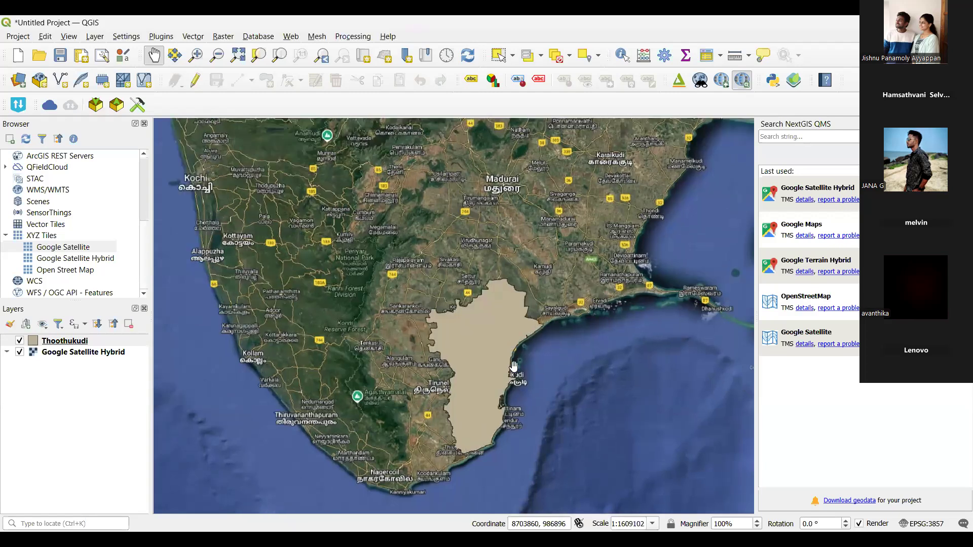
pyautogui.scroll(2, 514, 365)
pyautogui.moveTo(497, 369); pyautogui.dragTo(470, 352)
pyautogui.scroll(2, 470, 351)
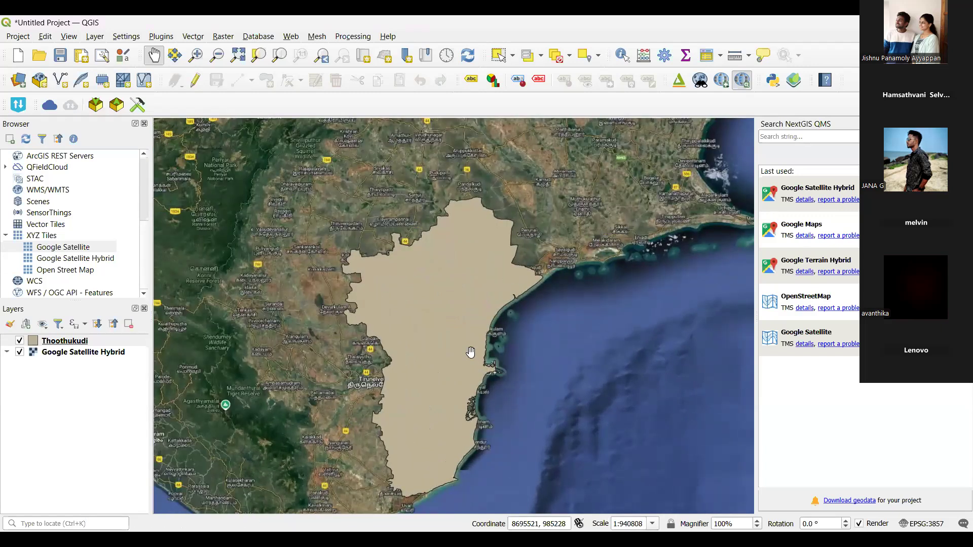
pyautogui.scroll(2, 470, 352)
pyautogui.moveTo(469, 351); pyautogui.dragTo(461, 319)
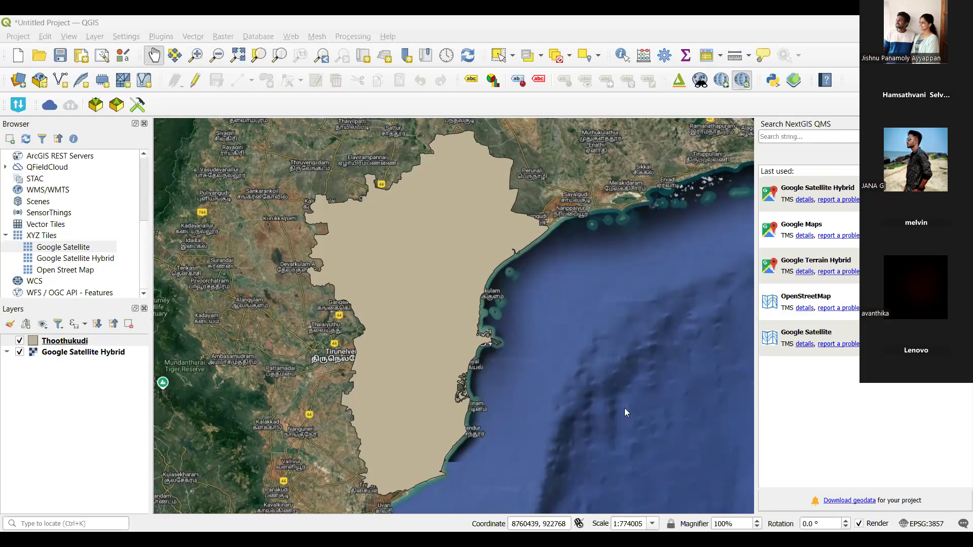
pyautogui.click(676, 496)
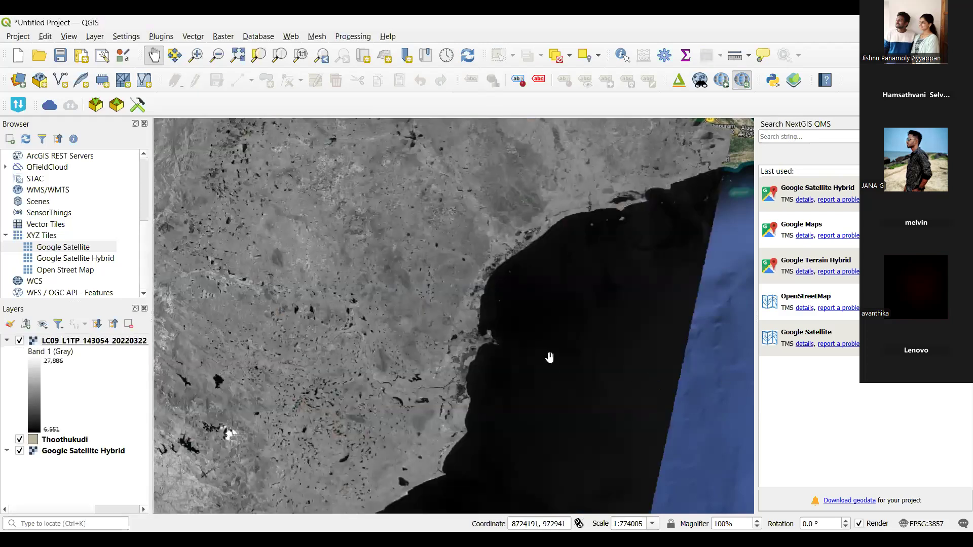
# Step: Move the Thoothukudi layer above the Landsat raster and compare the boundary with the image's extent
pyautogui.scroll(-1, 550, 358)
pyautogui.scroll(-1, 550, 358)
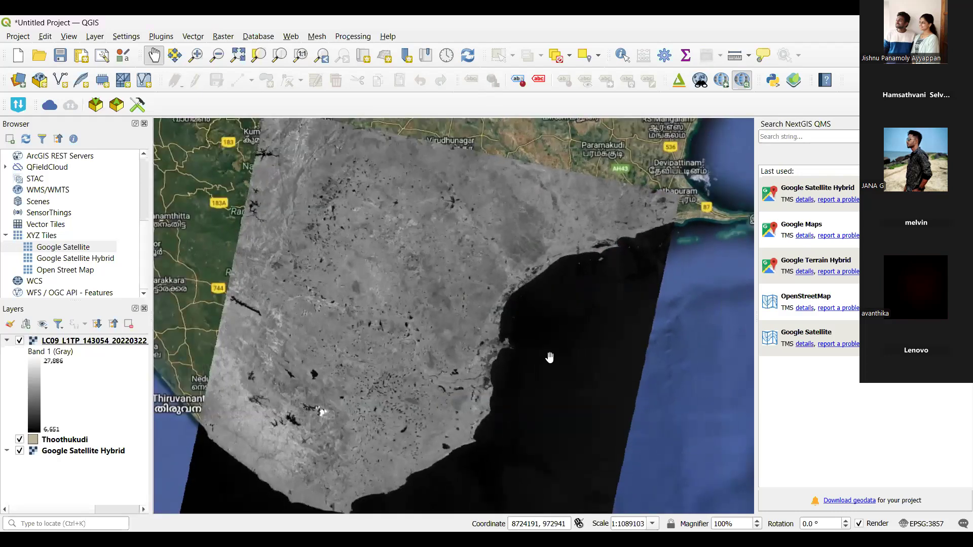
pyautogui.scroll(-1, 549, 357)
pyautogui.moveTo(495, 351); pyautogui.dragTo(491, 323)
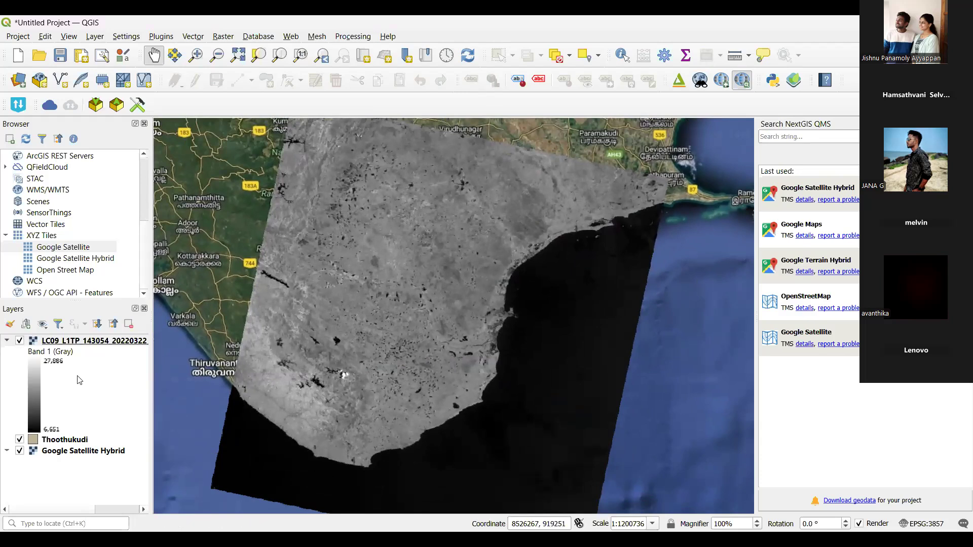
pyautogui.moveTo(46, 445)
pyautogui.mouseDown()
pyautogui.moveTo(40, 342)
pyautogui.moveTo(35, 451)
pyautogui.mouseUp()
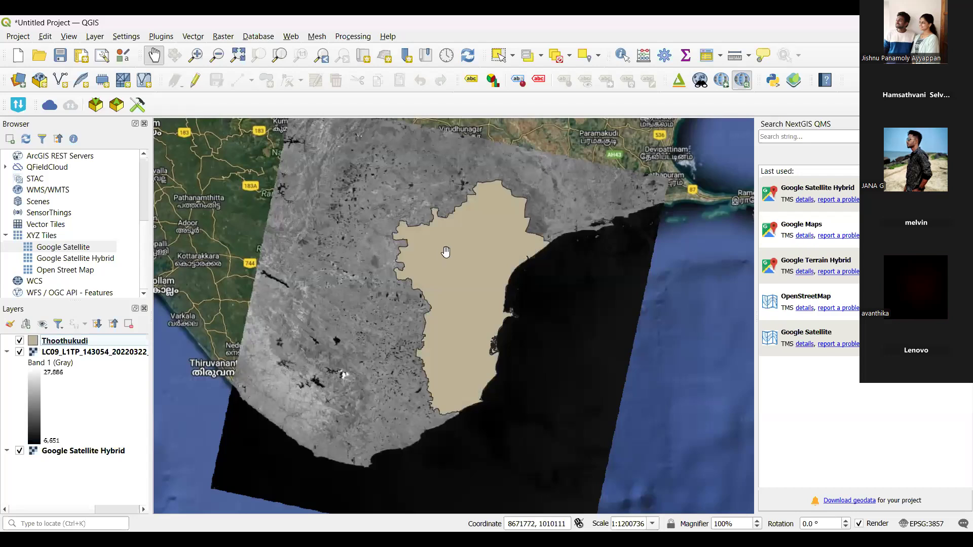
pyautogui.moveTo(446, 249); pyautogui.dragTo(426, 262)
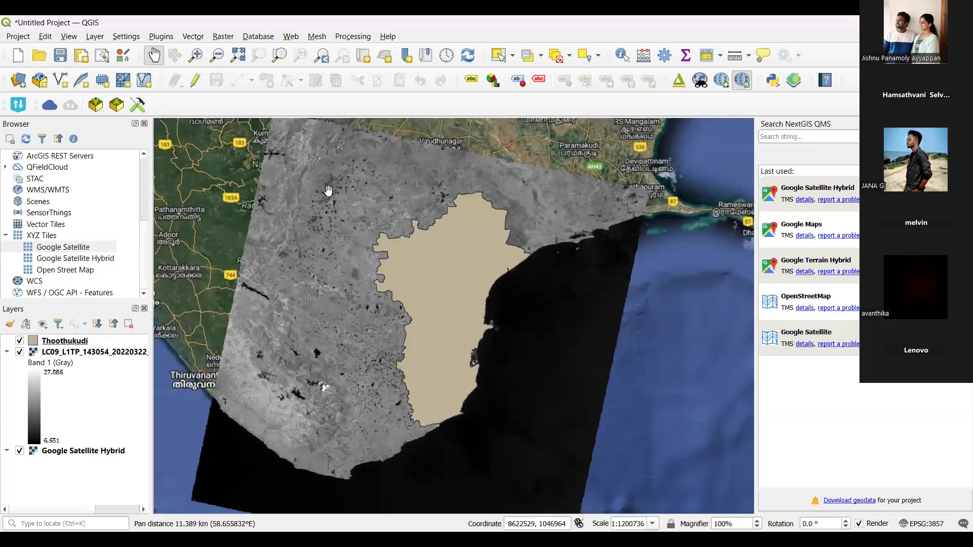
pyautogui.scroll(1, 455, 320)
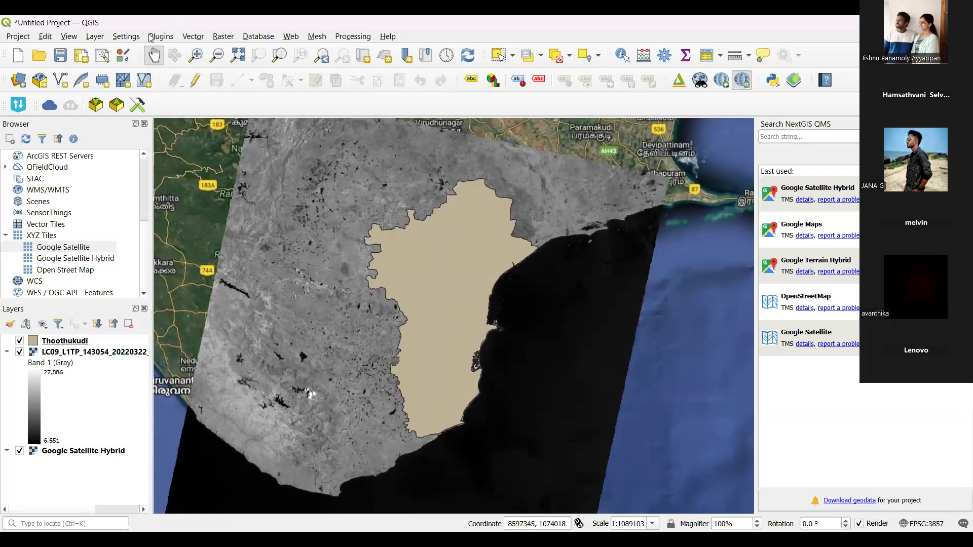
pyautogui.click(195, 39)
pyautogui.click(212, 20)
pyautogui.click(196, 39)
pyautogui.click(355, 85)
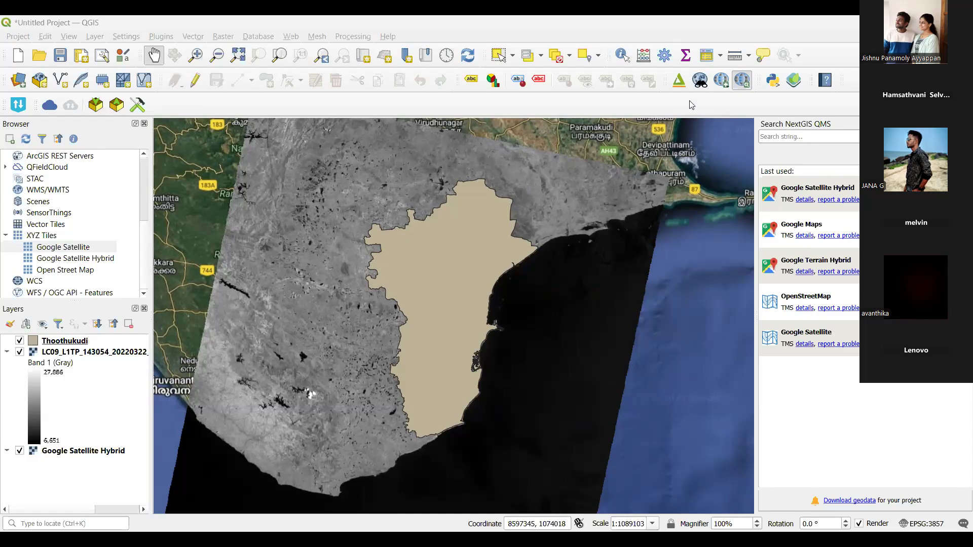
pyautogui.click(201, 38)
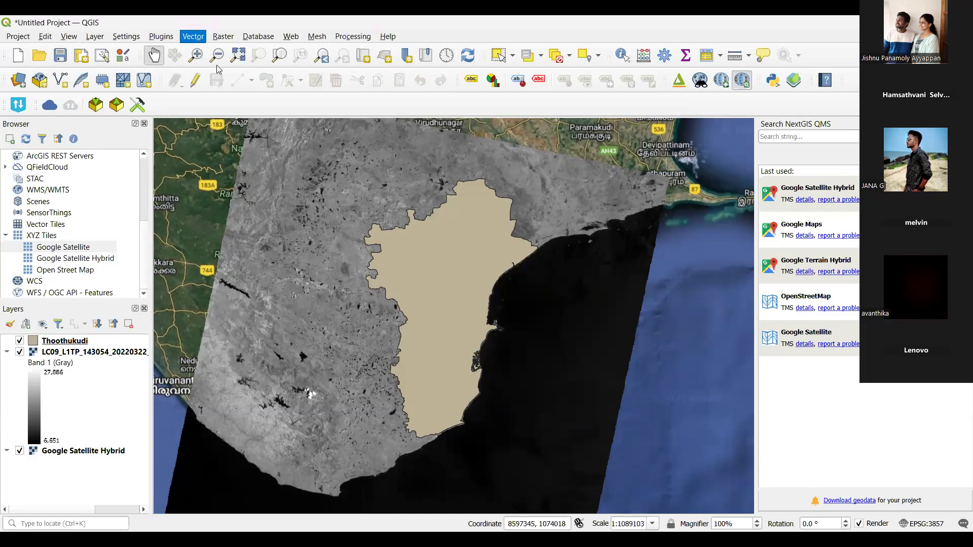
pyautogui.moveTo(222, 42)
pyautogui.click(191, 39)
pyautogui.click(364, 79)
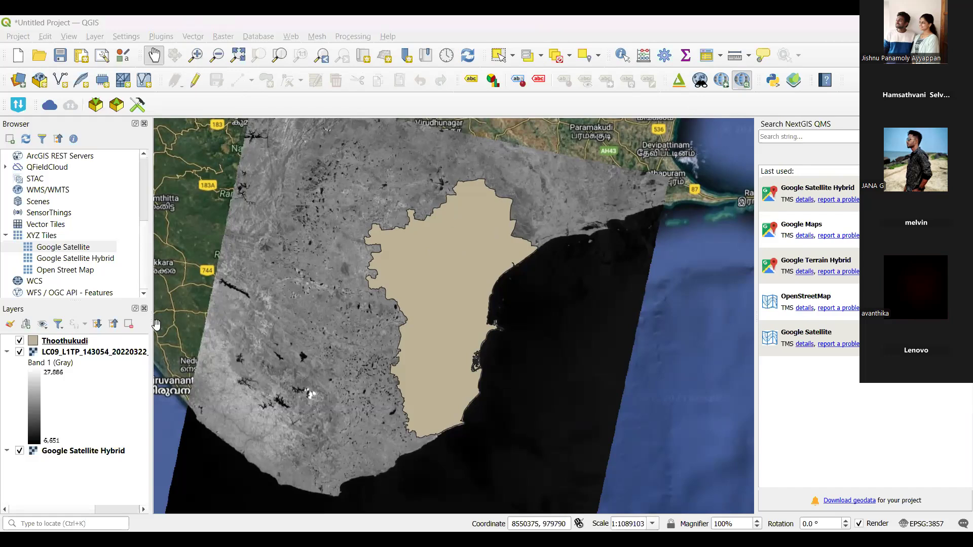
# Step: Collapse the Landsat raster's Band 1 legend and move that raster above the Thoothukudi layer
pyautogui.click(44, 355)
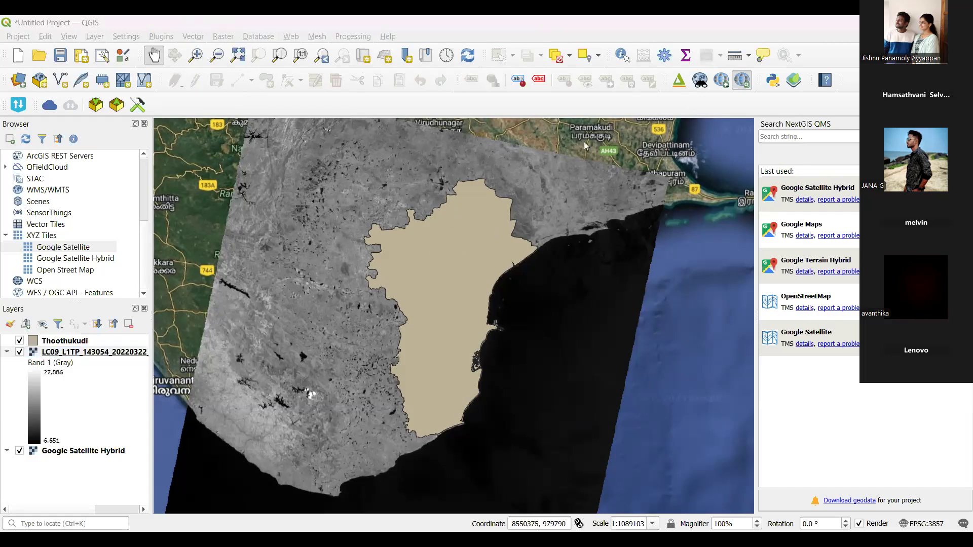
pyautogui.click(729, 38)
pyautogui.click(91, 352)
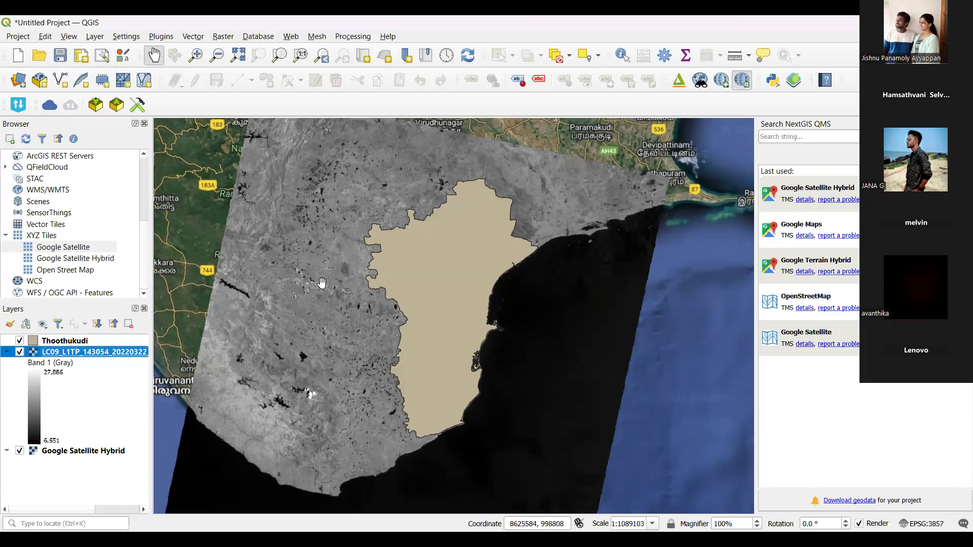
pyautogui.moveTo(321, 283); pyautogui.dragTo(333, 258)
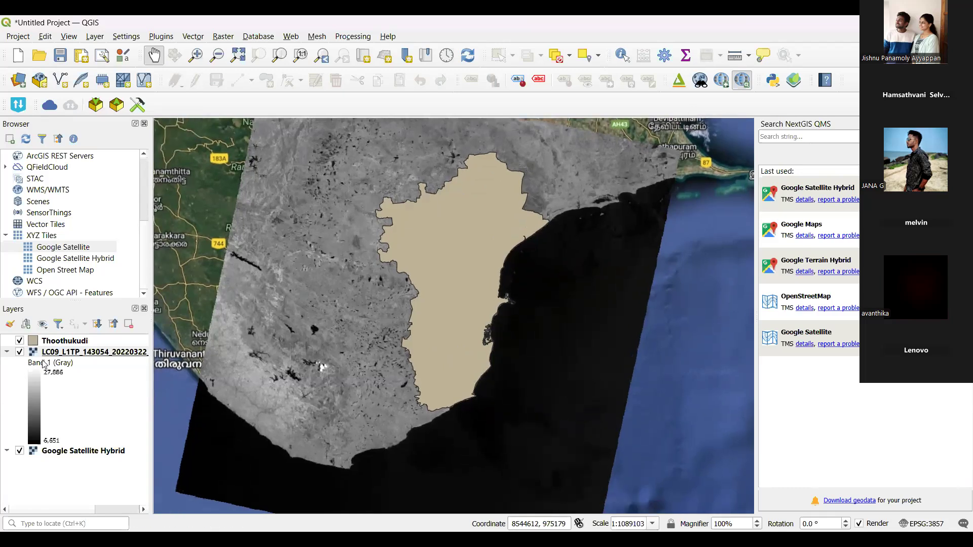
pyautogui.click(7, 353)
pyautogui.moveTo(27, 352); pyautogui.dragTo(47, 339)
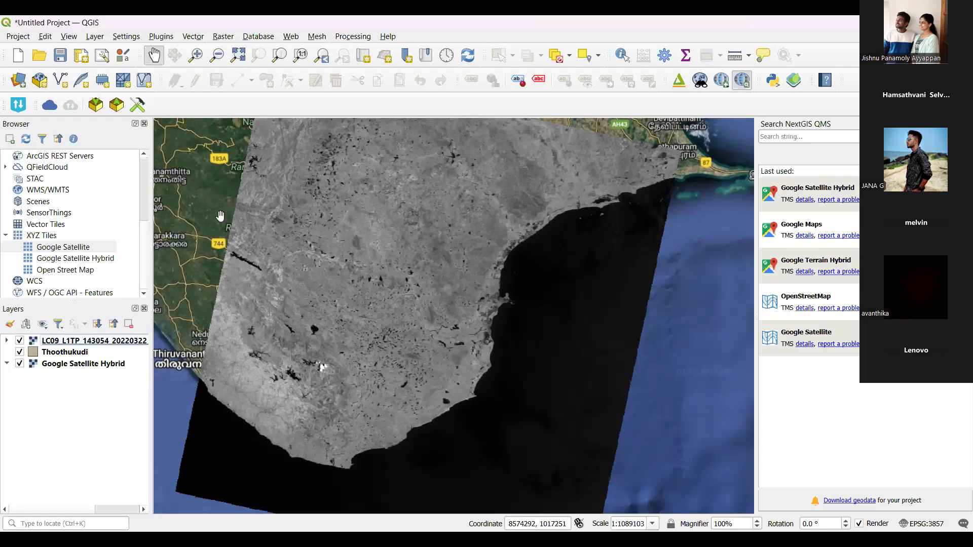
# Step: Add another LC09_L1TP_143054_20220322 Landsat raster above the existing one and hide the first Landsat raster
pyautogui.click(97, 38)
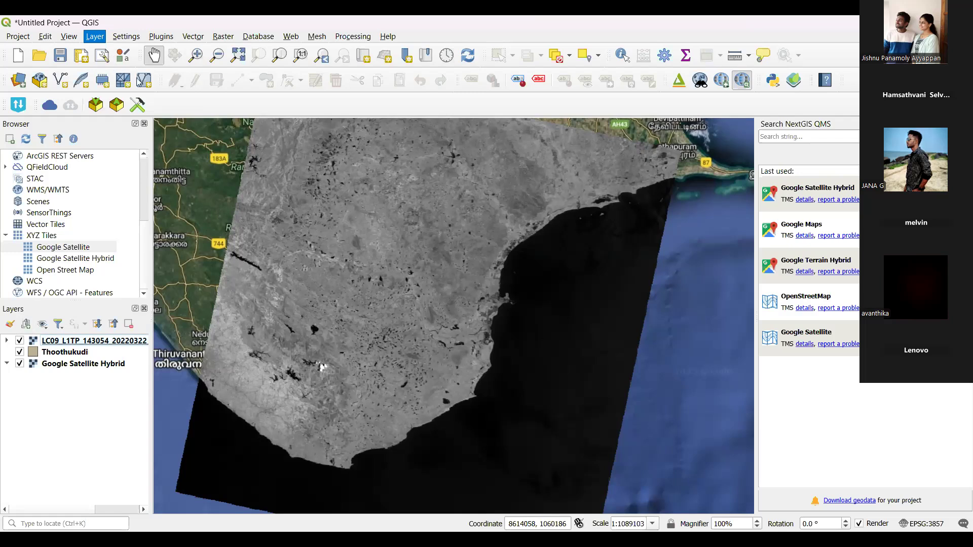
pyautogui.click(329, 98)
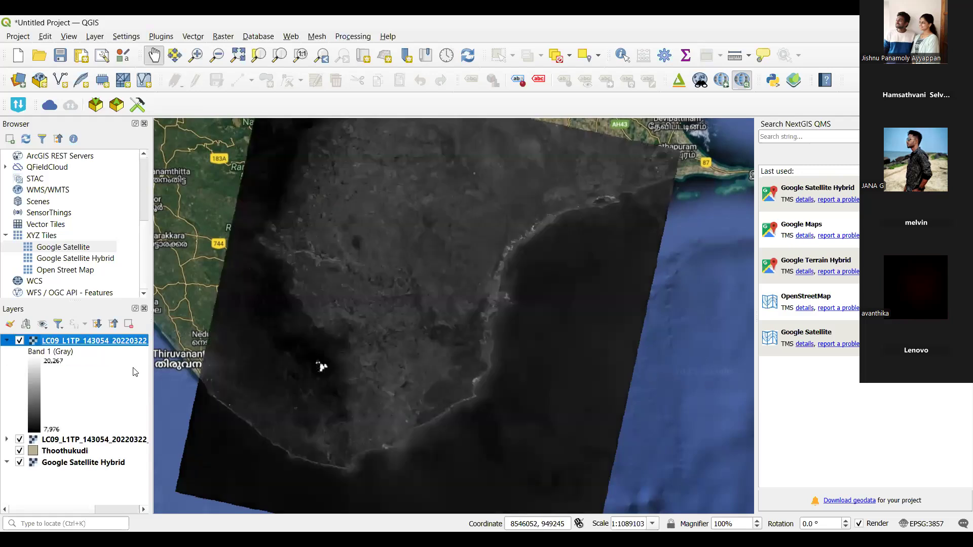
pyautogui.click(19, 439)
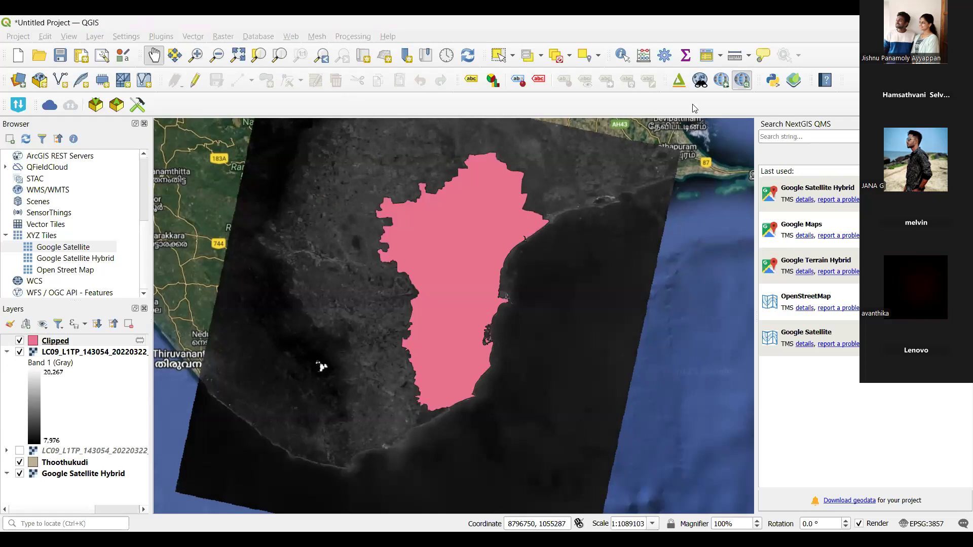
pyautogui.moveTo(461, 246); pyautogui.dragTo(464, 248)
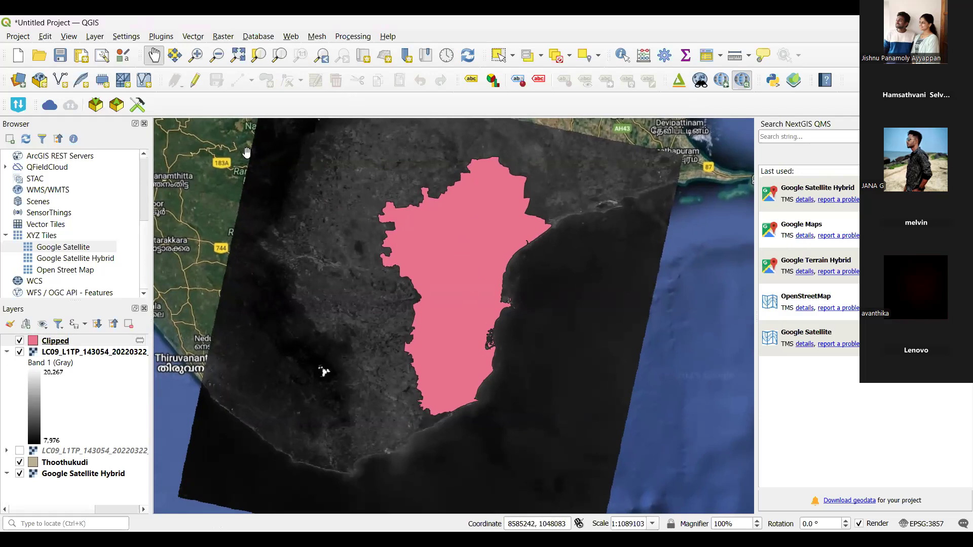
# Step: Hide both LC09_L1TP_143054_20220322 Landsat rasters and the Clipped layer above the Thoothukudi polygon
pyautogui.click(190, 39)
pyautogui.click(20, 451)
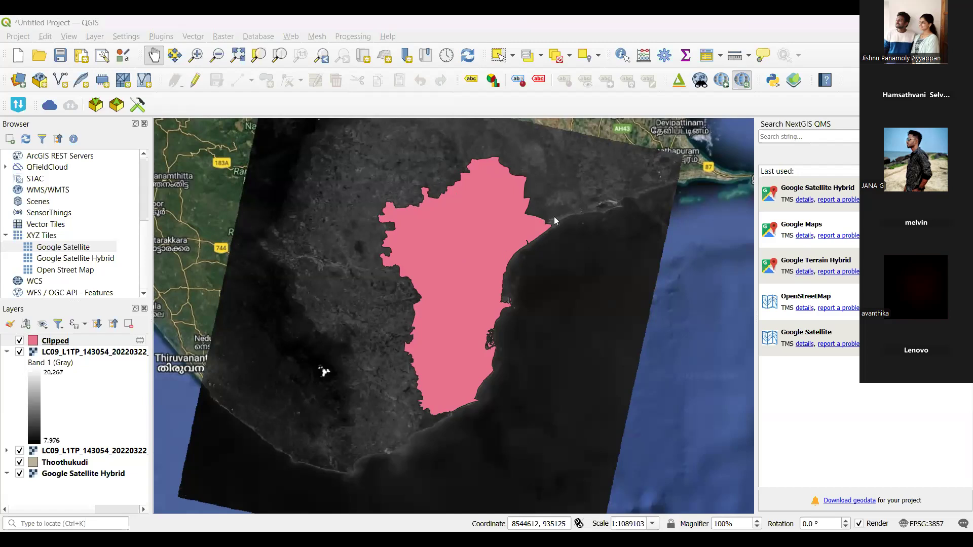
pyautogui.click(685, 120)
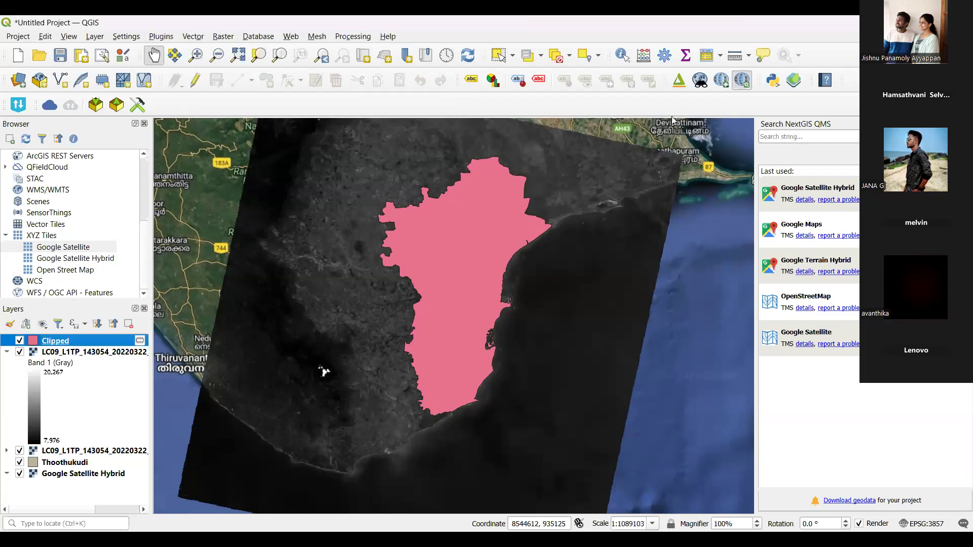
pyautogui.click(19, 353)
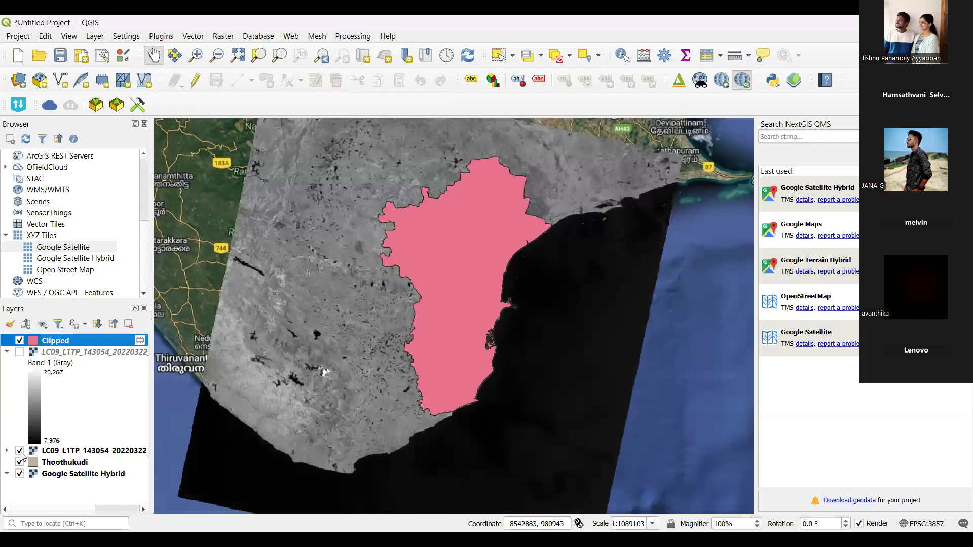
pyautogui.click(20, 450)
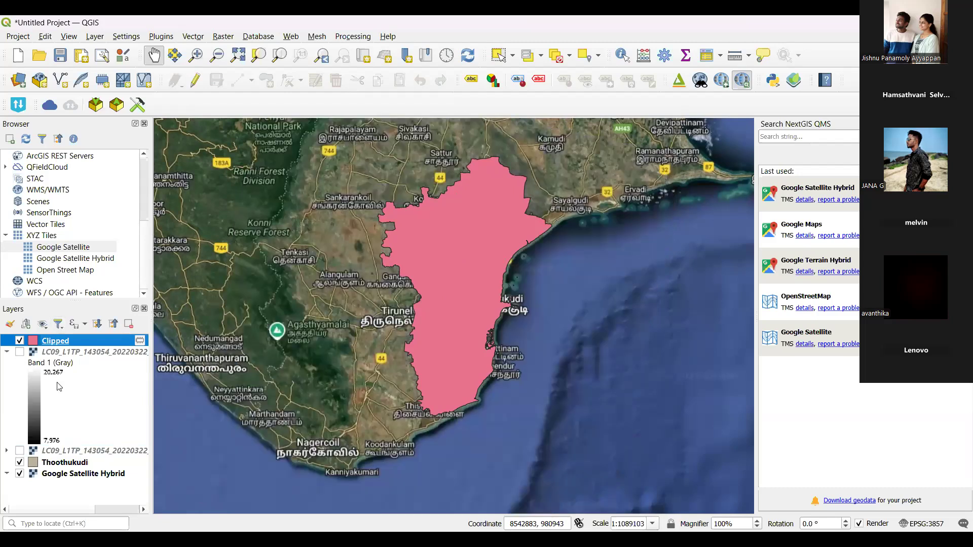
pyautogui.click(19, 341)
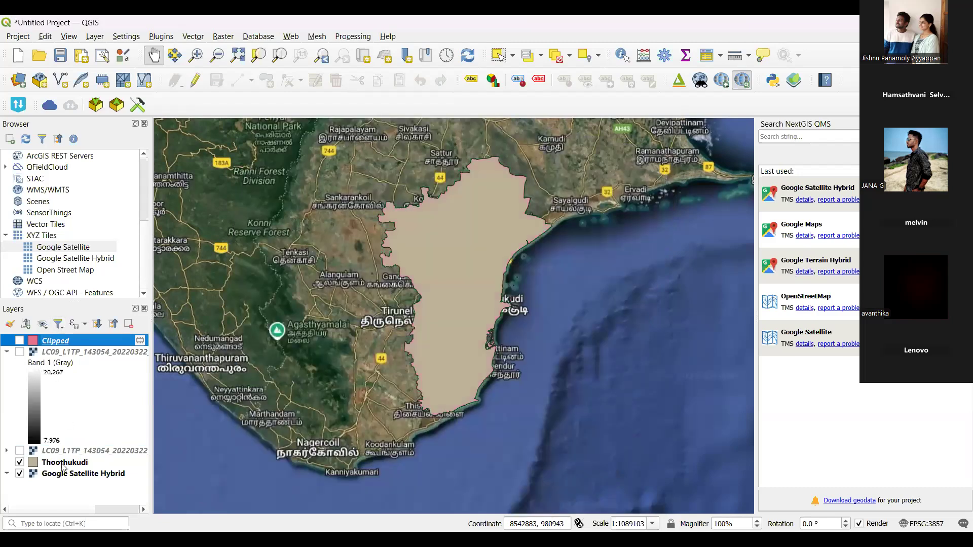
# Step: Assign a different coordinate reference system to the Thoothukudi layer and zoom to where its polygon is drawn
pyautogui.click(64, 463)
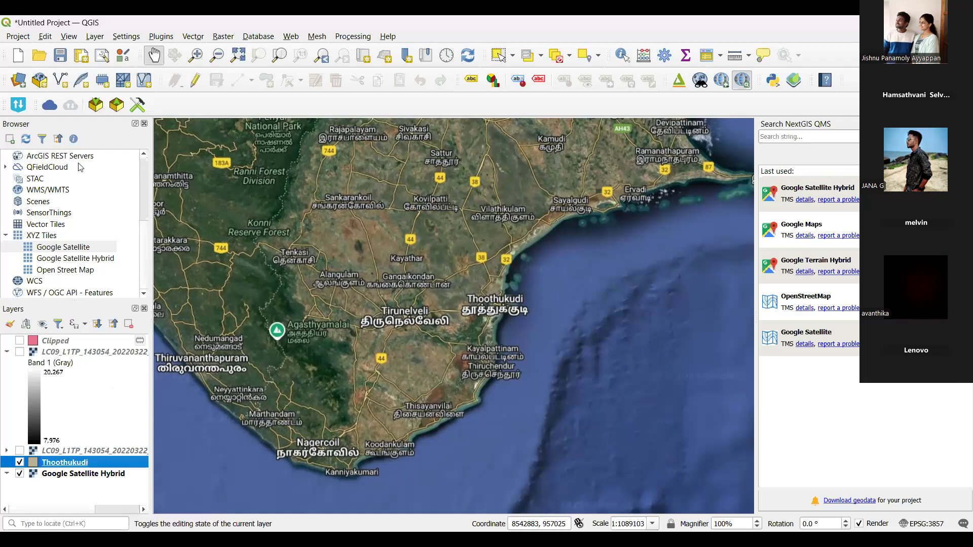
pyautogui.hotkey('ctrl', 'shift', 'z')
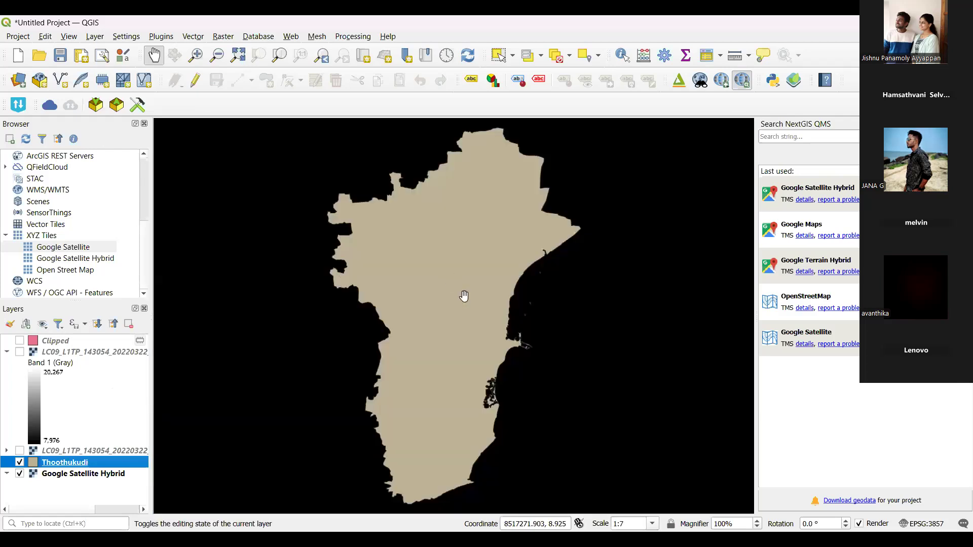
pyautogui.scroll(-5, 464, 296)
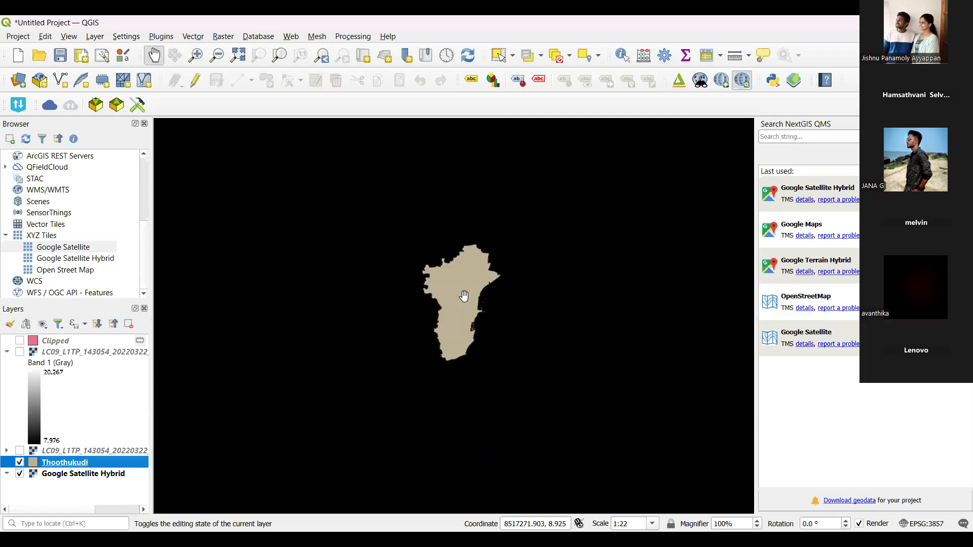
pyautogui.scroll(-6, 464, 296)
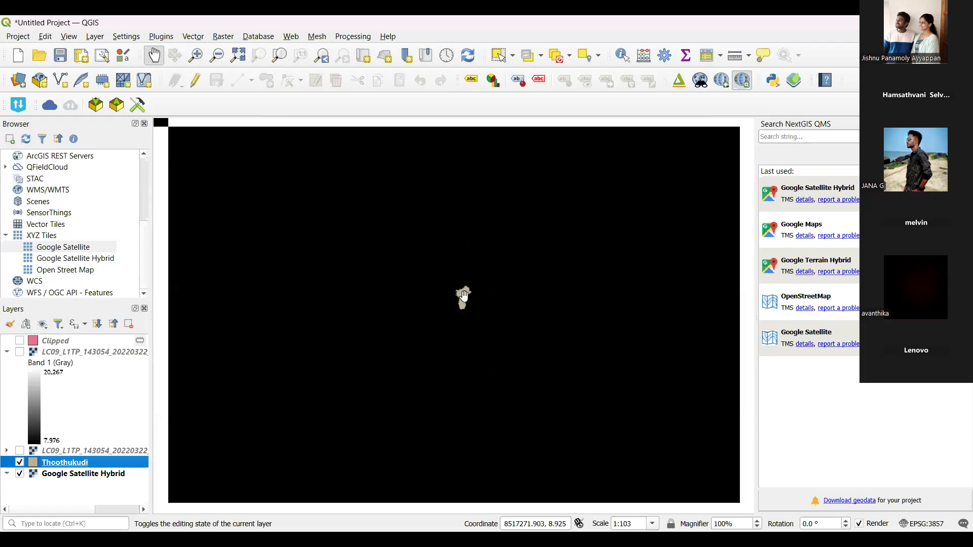
pyautogui.scroll(-1, 463, 295)
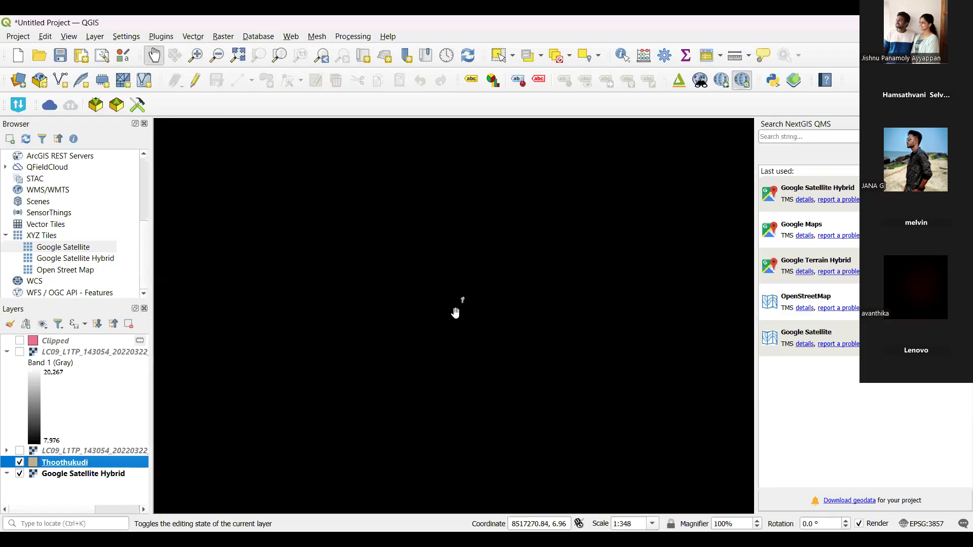
# Step: Compare the misplaced Thoothukudi polygon's location with the basemap, then return the map view to southern India
pyautogui.scroll(-2, 455, 313)
pyautogui.scroll(-5, 455, 312)
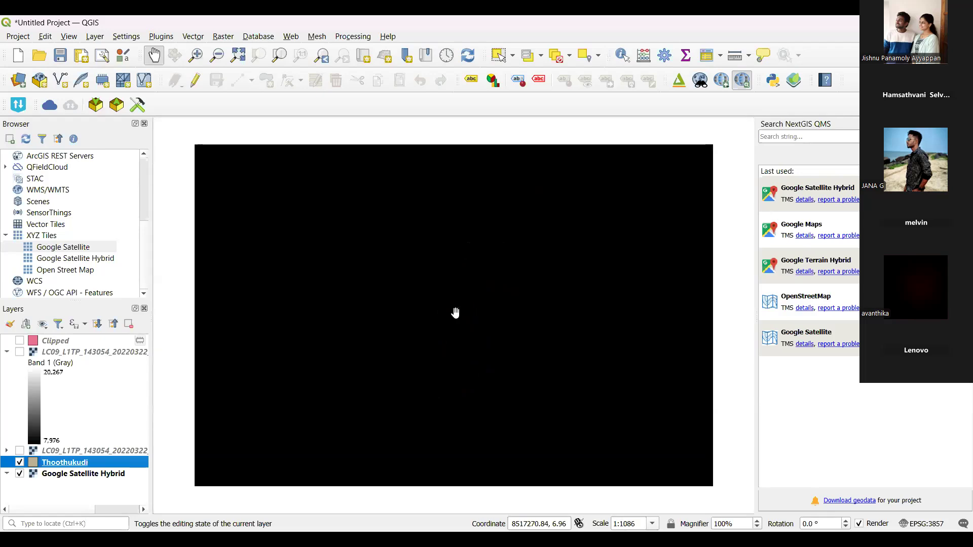
pyautogui.scroll(-7, 455, 313)
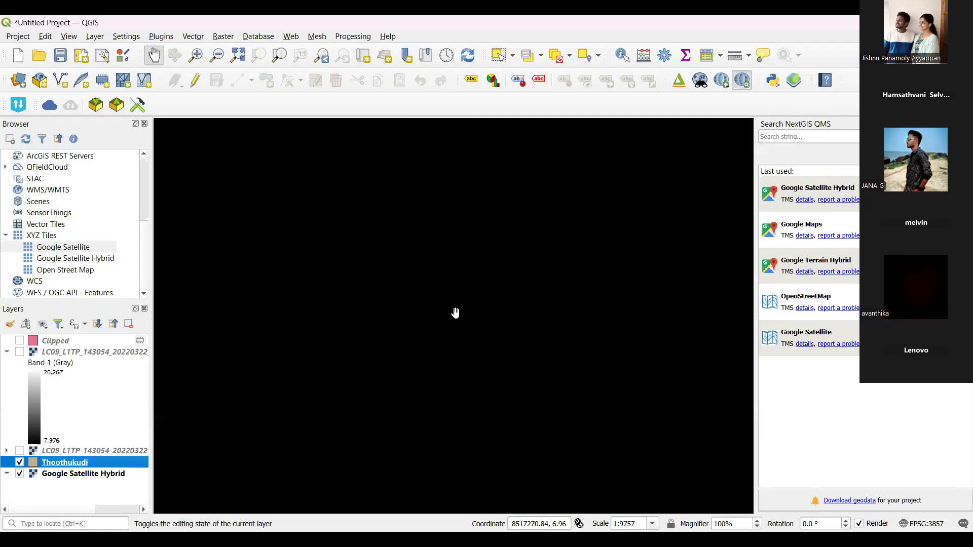
pyautogui.scroll(-6, 454, 312)
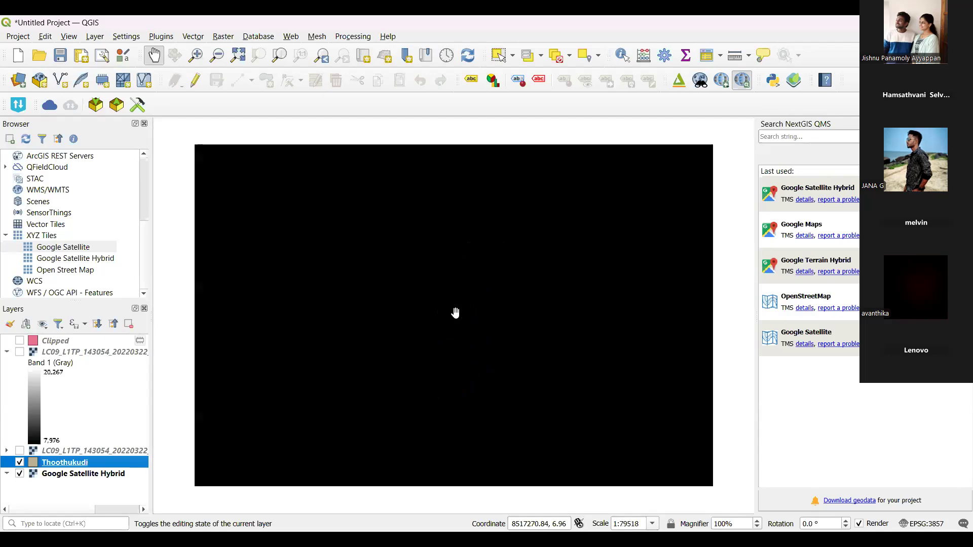
pyautogui.scroll(-7, 455, 312)
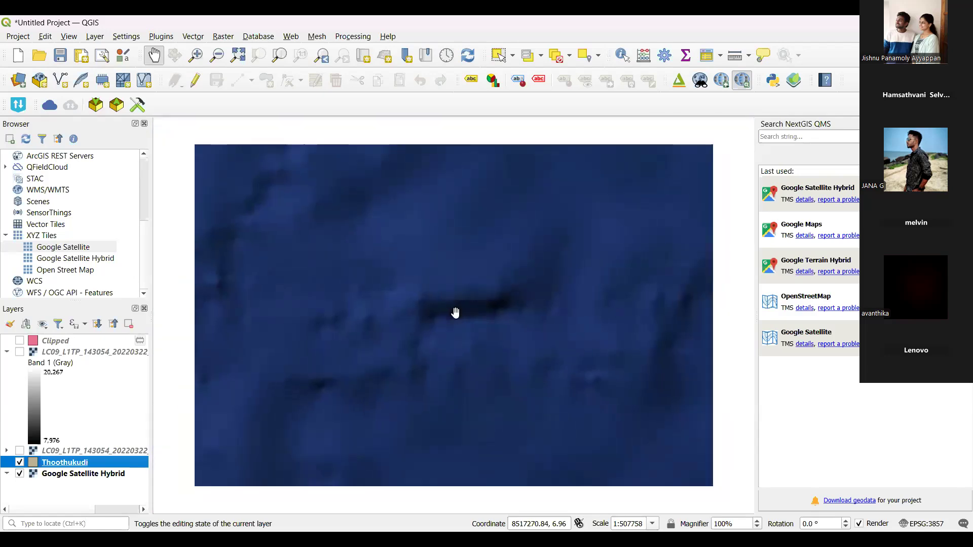
pyautogui.scroll(-5, 455, 313)
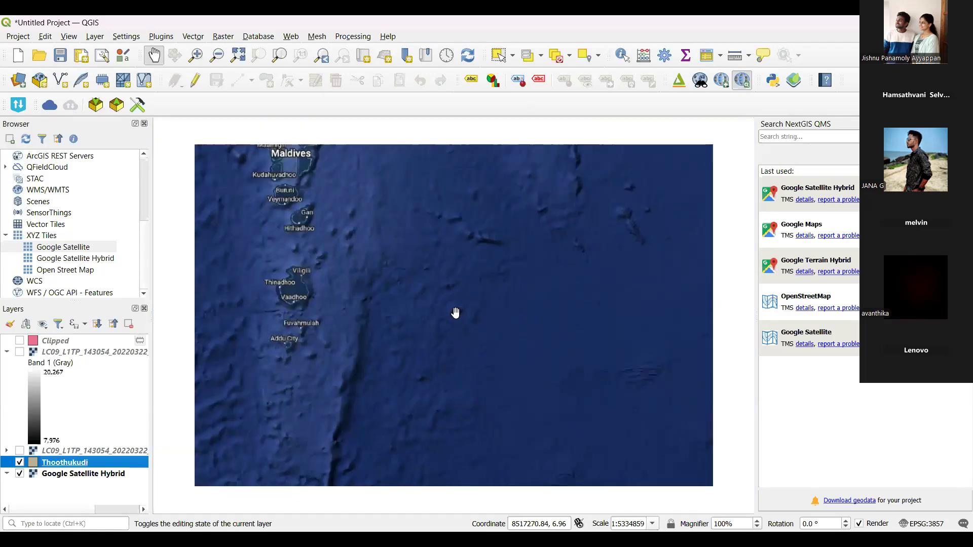
pyautogui.scroll(-3, 455, 313)
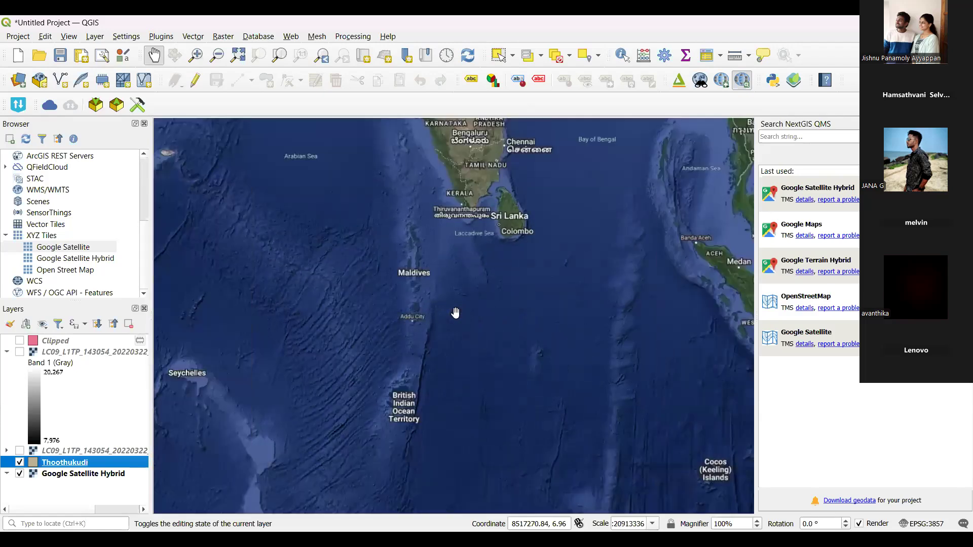
pyautogui.moveTo(455, 312); pyautogui.dragTo(482, 402)
pyautogui.scroll(3, 483, 402)
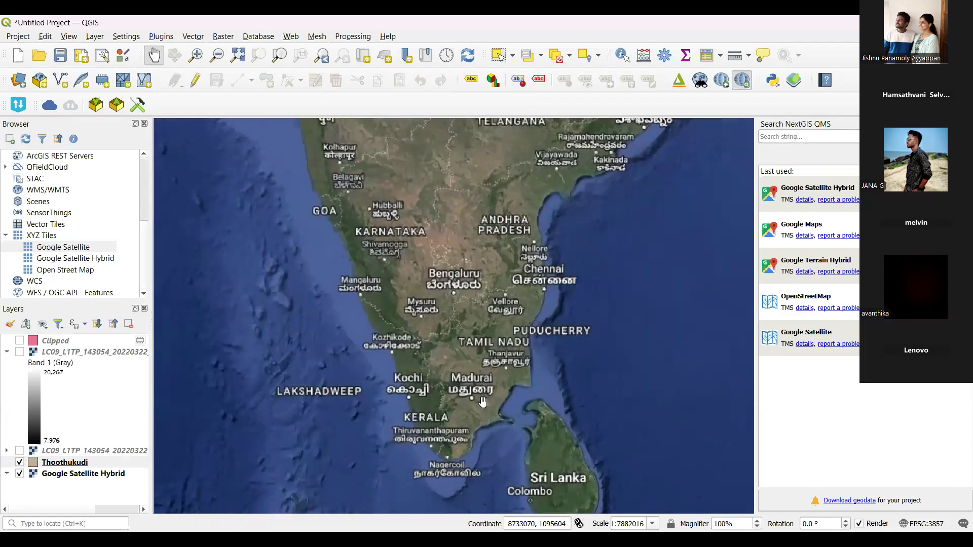
# Step: Restore the Thoothukudi layer's original coordinate reference system and check its polygon against the basemap
pyautogui.click(67, 465)
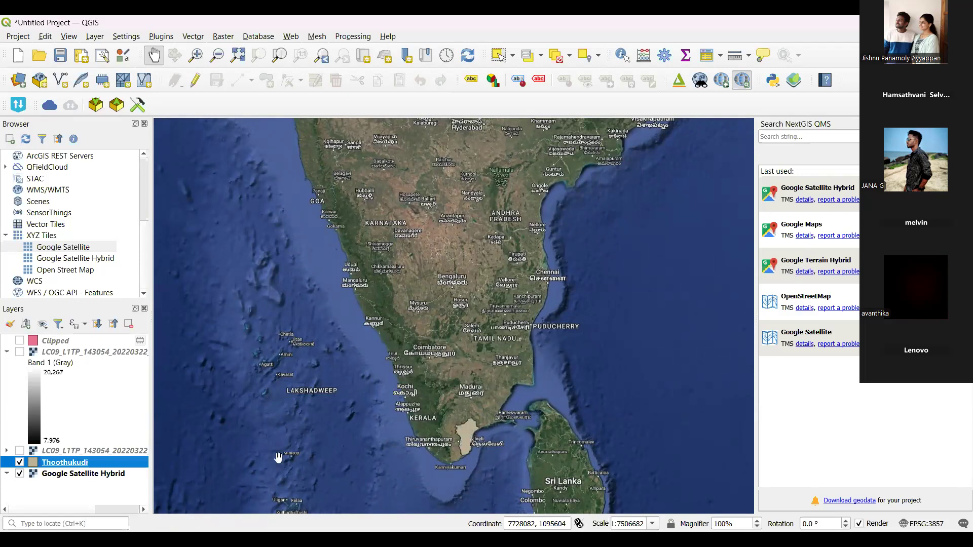
pyautogui.scroll(2, 486, 445)
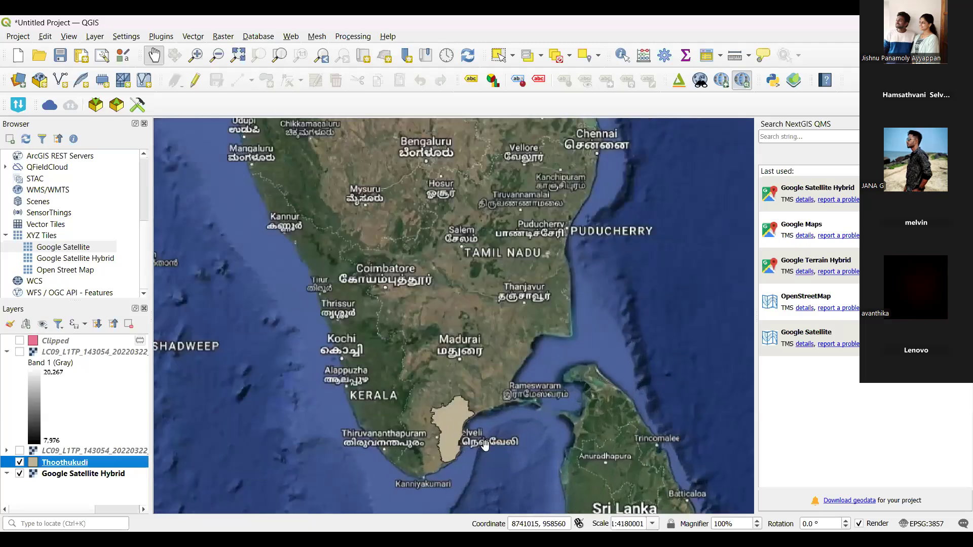
pyautogui.scroll(2, 484, 445)
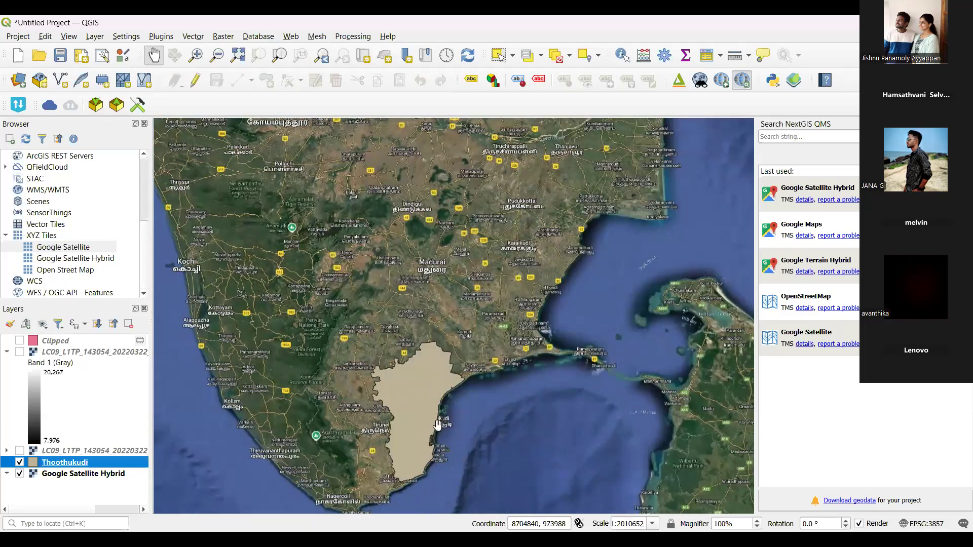
pyautogui.scroll(1, 438, 424)
# Step: Add the IND_adm1 boundary layer above Thoothukudi and show its state boundaries across India
pyautogui.moveTo(416, 420); pyautogui.dragTo(435, 374)
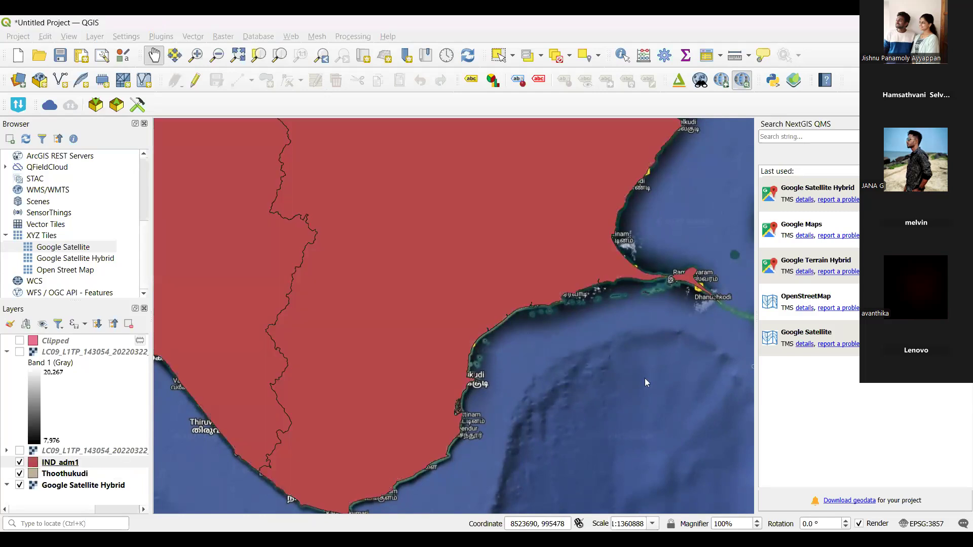
pyautogui.scroll(-2, 454, 375)
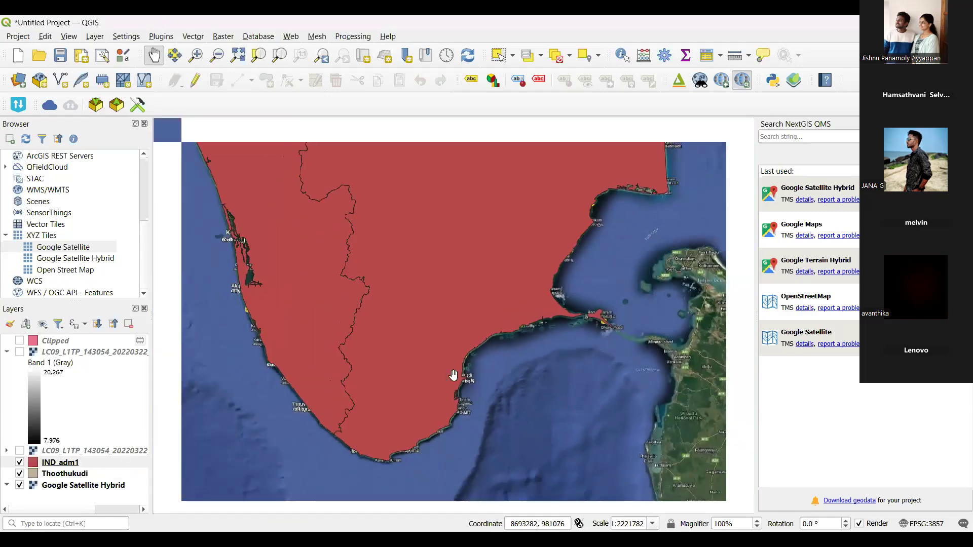
pyautogui.scroll(-2, 453, 374)
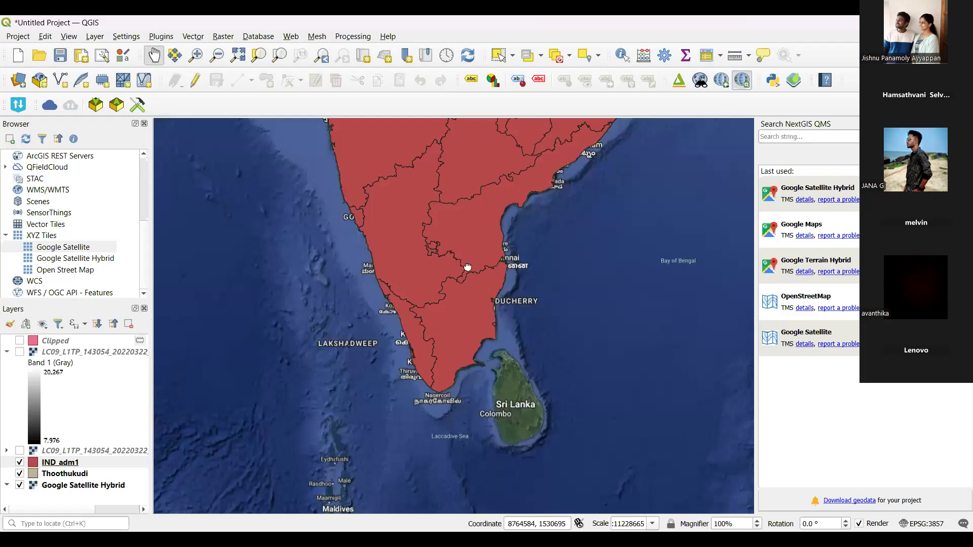
pyautogui.moveTo(468, 262); pyautogui.dragTo(447, 396)
pyautogui.scroll(-1, 469, 321)
pyautogui.moveTo(469, 321); pyautogui.dragTo(426, 274)
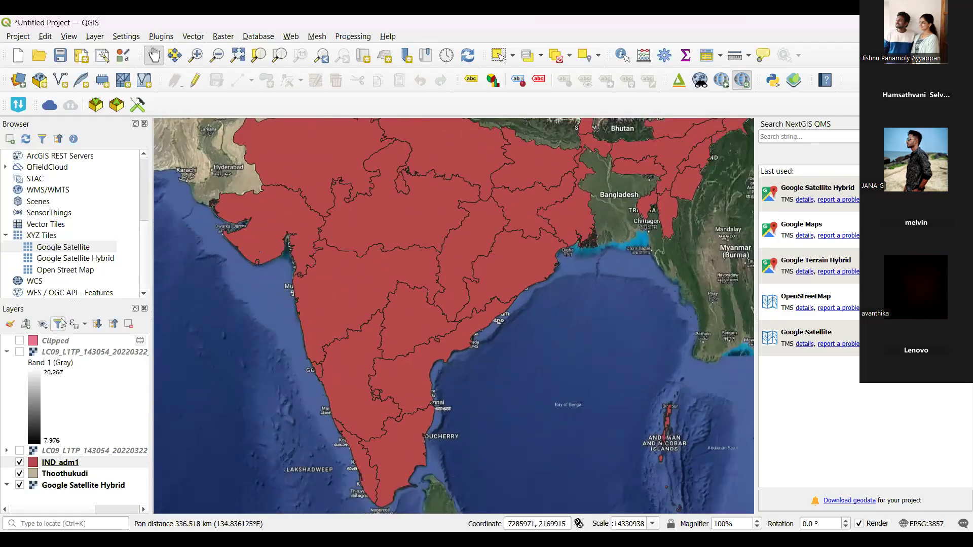
# Step: Apply categorized symbology to the IND_adm1 layer so each state has its own fill colour
pyautogui.click(74, 463)
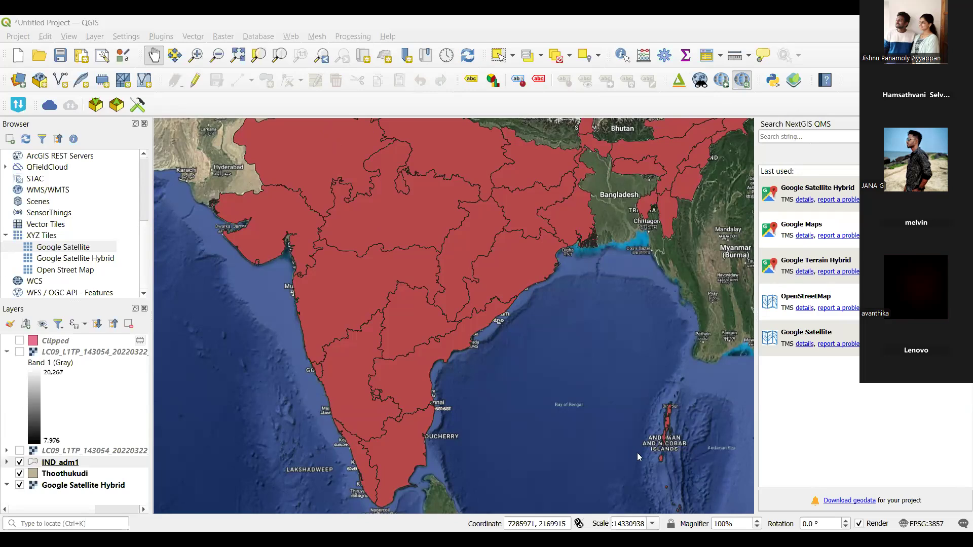
pyautogui.moveTo(365, 346); pyautogui.dragTo(345, 369)
pyautogui.scroll(-1, 378, 403)
pyautogui.scroll(-1, 345, 369)
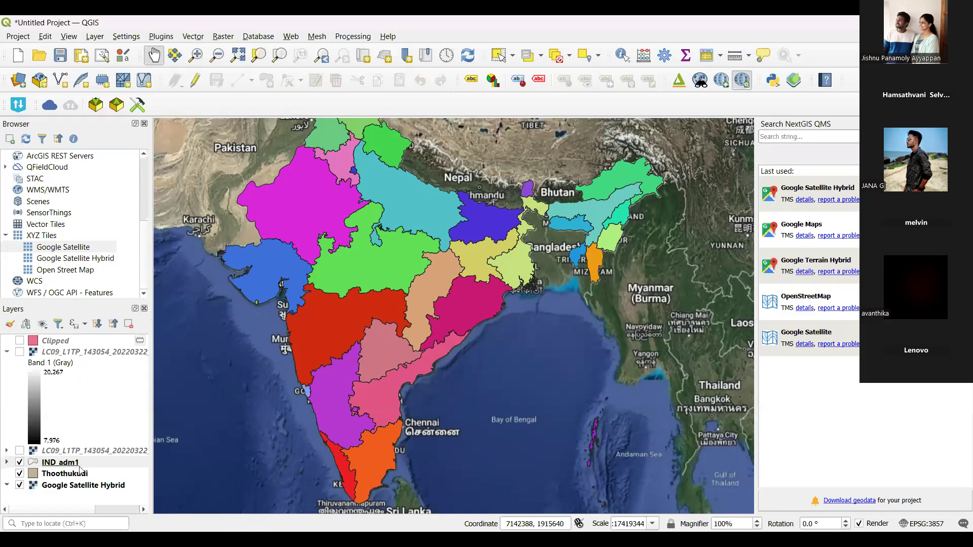
# Step: Edit the IND_adm1 layer's symbology to clear the coloured state fills
pyautogui.click(63, 463)
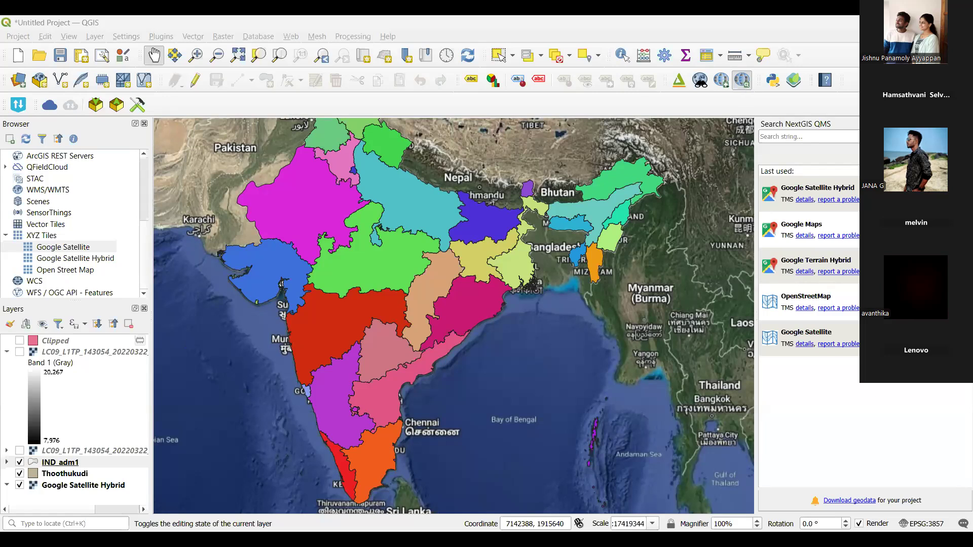
pyautogui.click(60, 462)
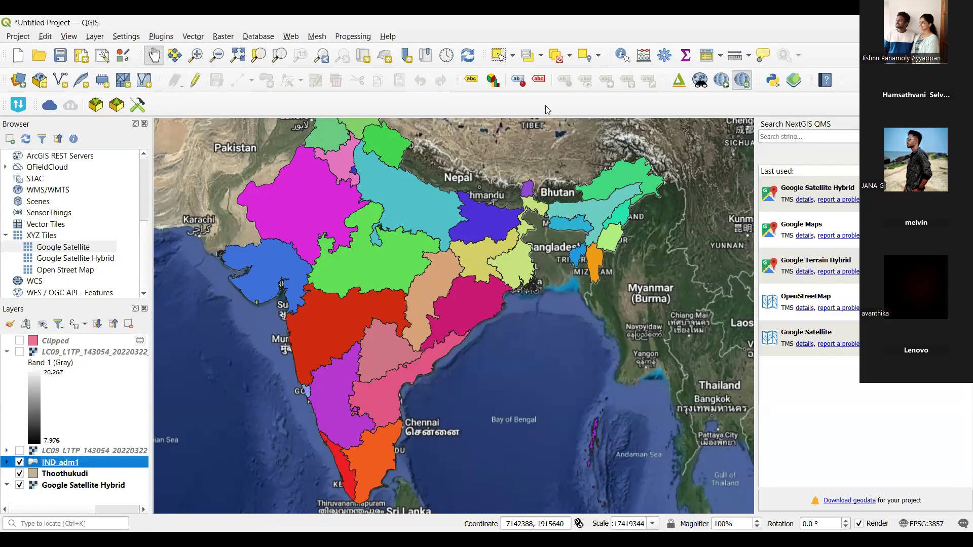
pyautogui.click(99, 38)
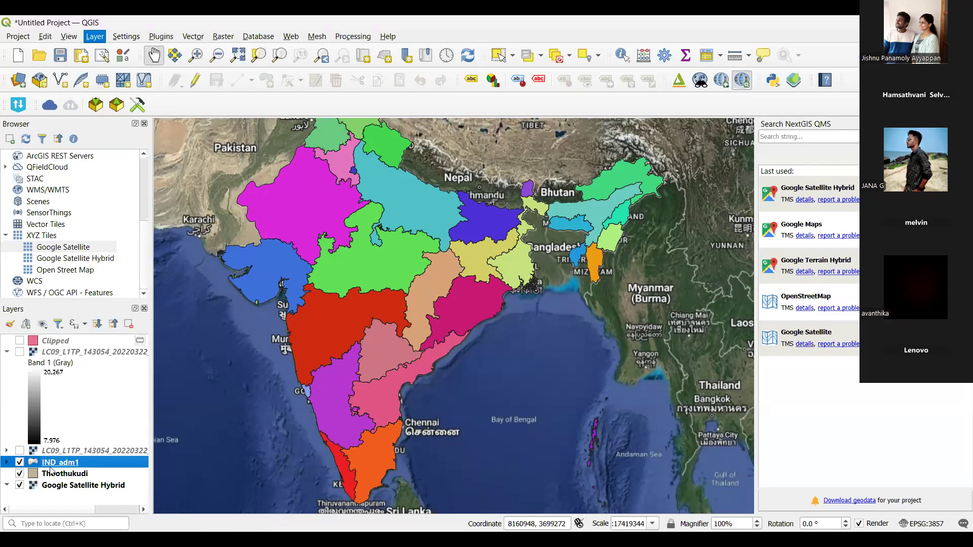
pyautogui.click(50, 470)
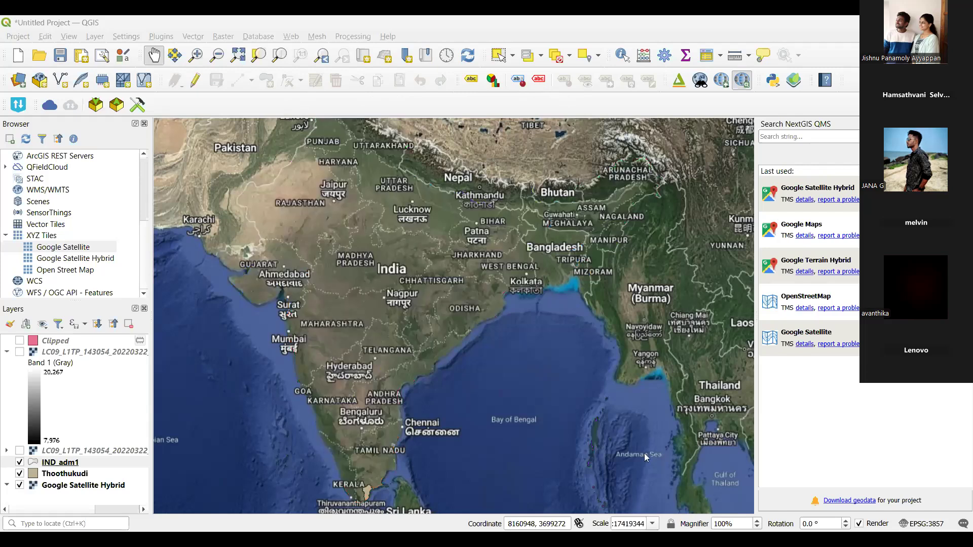
# Step: Switch to 1733227864994.pdf in the PDF viewer and examine the startup distribution maps of India for 2019, 2020 and 2022
pyautogui.click(524, 456)
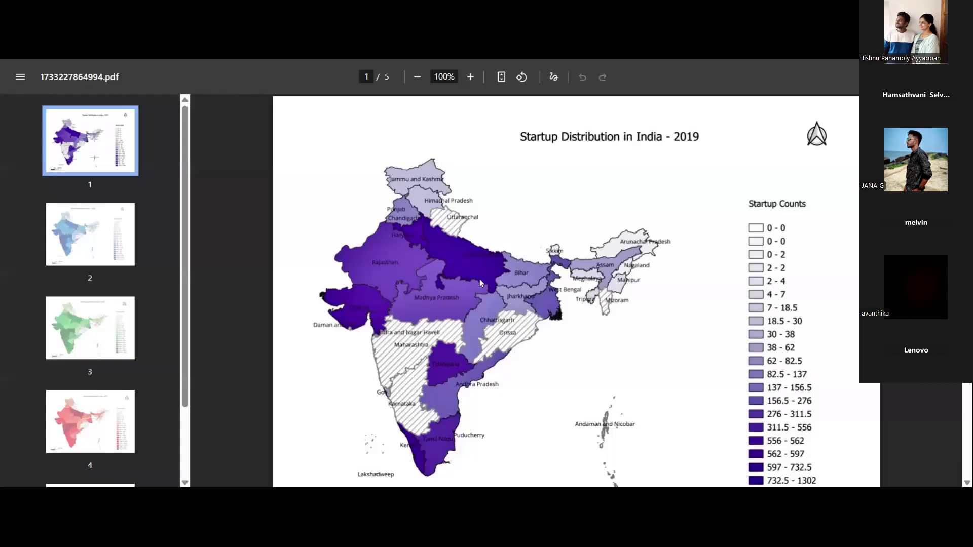
pyautogui.scroll(-1, 479, 279)
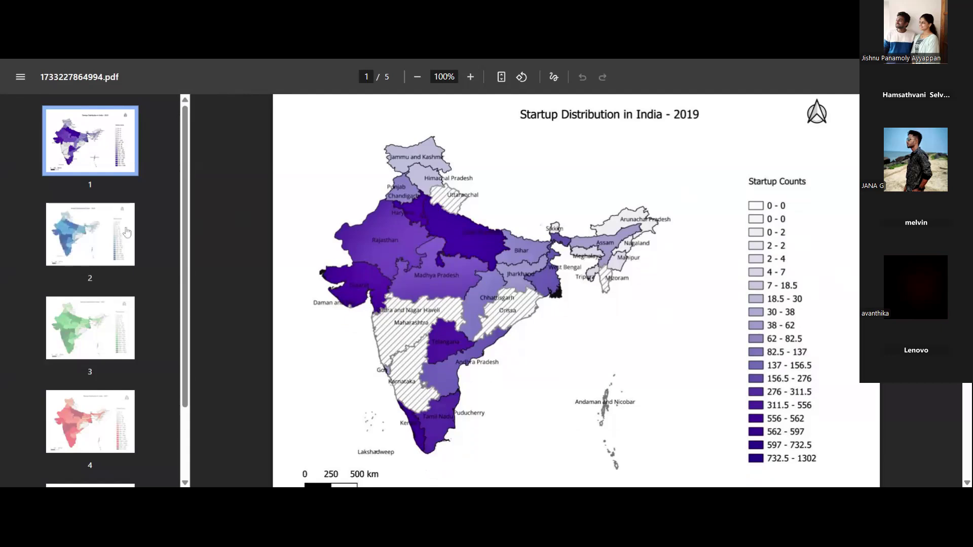
pyautogui.click(74, 231)
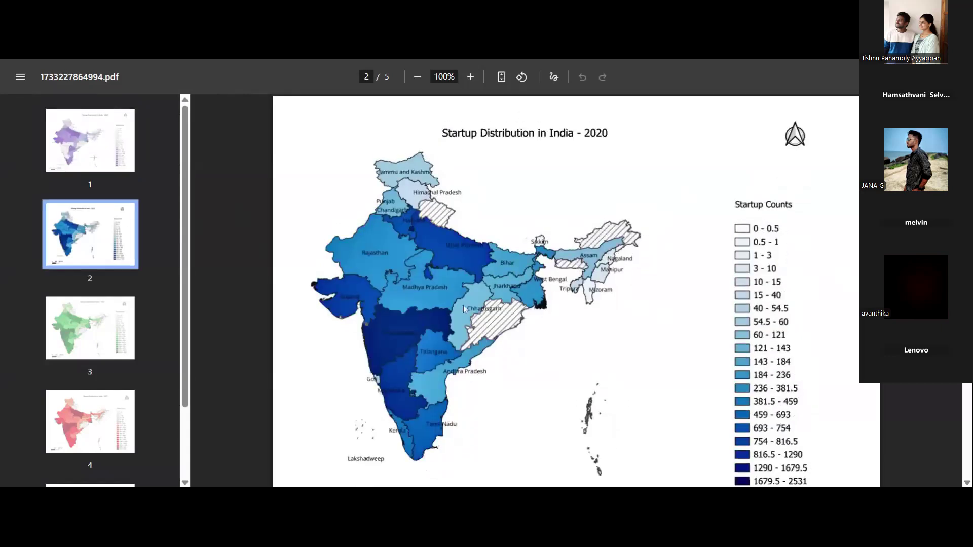
pyautogui.scroll(-1, 463, 305)
pyautogui.scroll(-1, 463, 305)
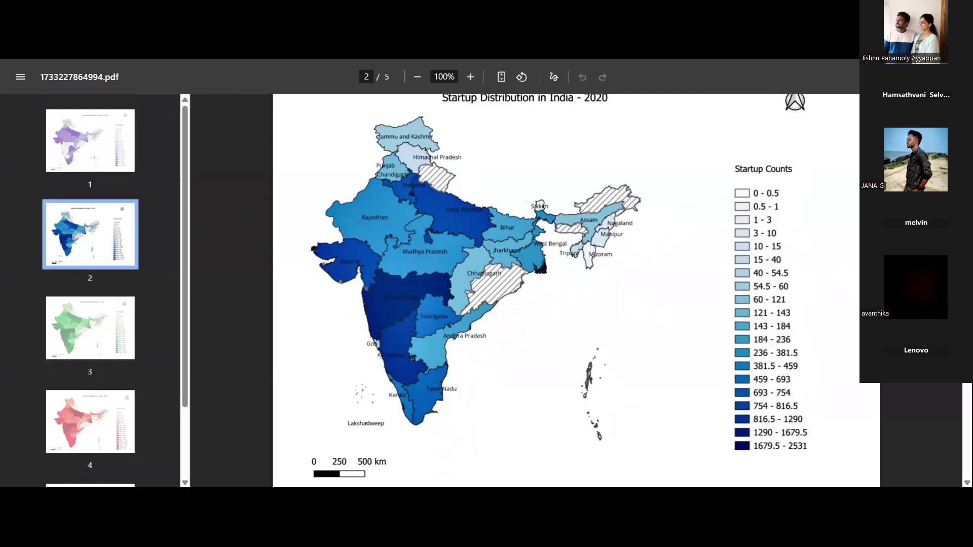
pyautogui.click(77, 413)
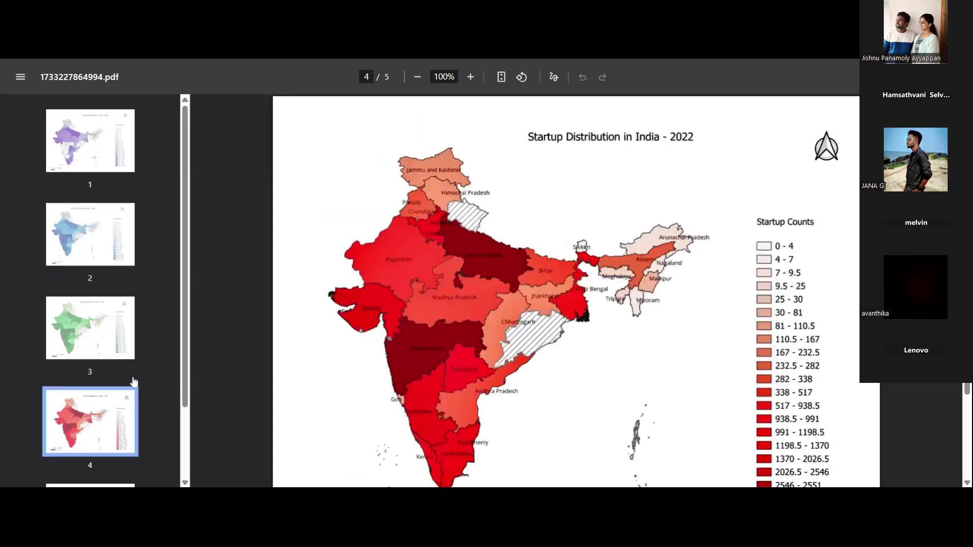
# Step: Switch from the startup map PDF back to QGIS and create a point vector layer named points above IND_adm1
pyautogui.scroll(-2, 613, 224)
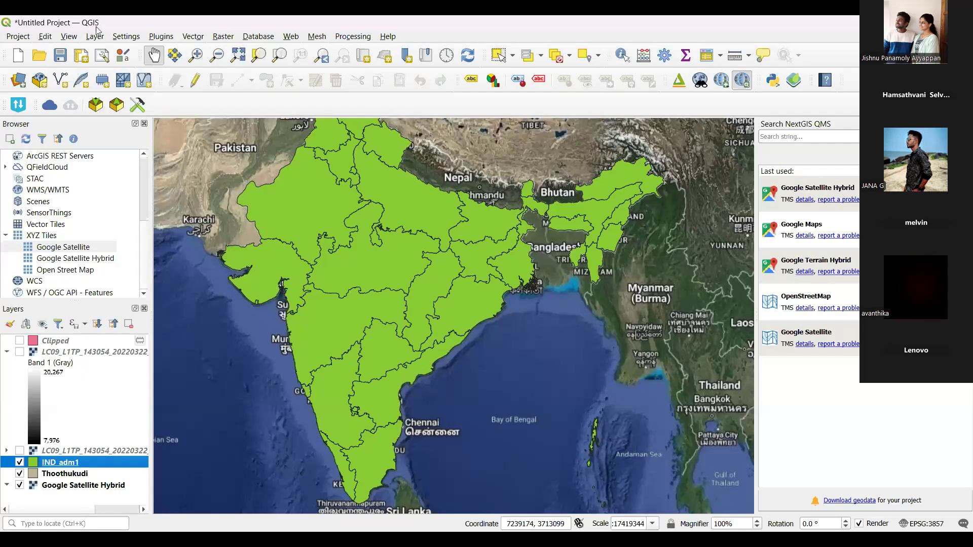
pyautogui.click(98, 37)
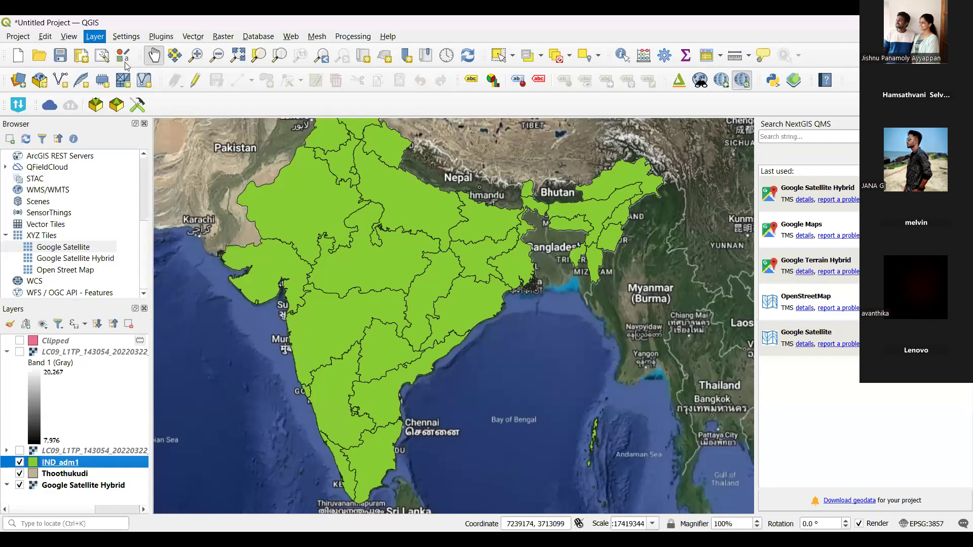
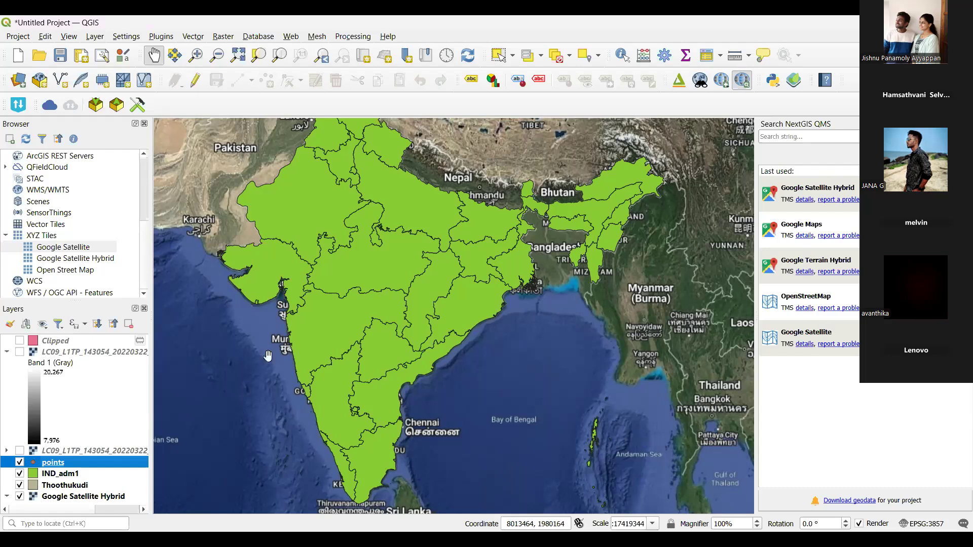
# Step: Start editing the points layer and digitize three point features across central, western and eastern India
pyautogui.click(197, 87)
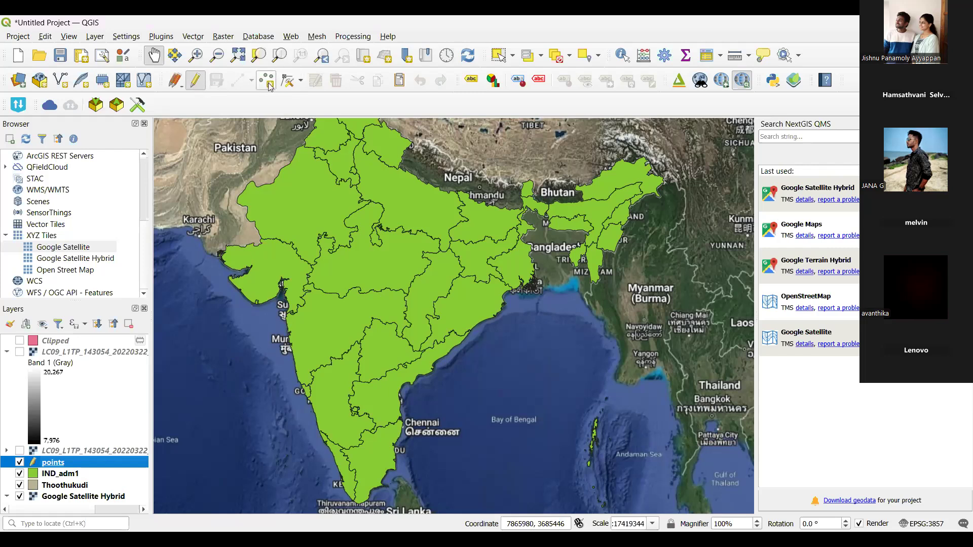
pyautogui.click(268, 86)
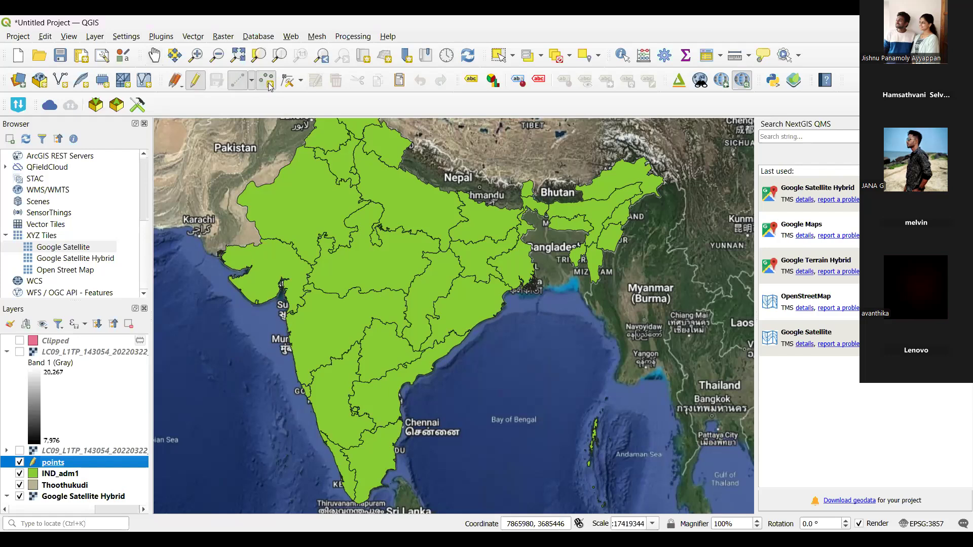
pyautogui.click(389, 260)
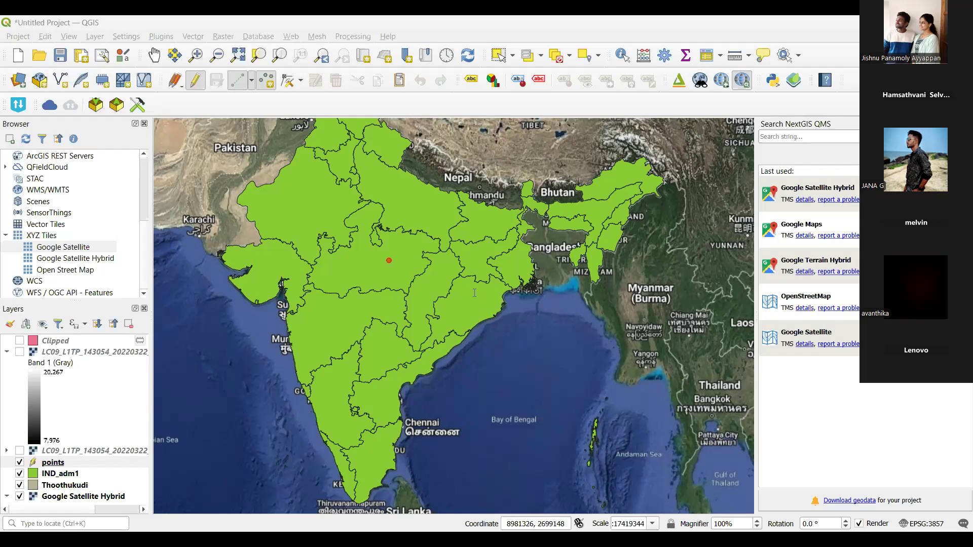
pyautogui.click(462, 315)
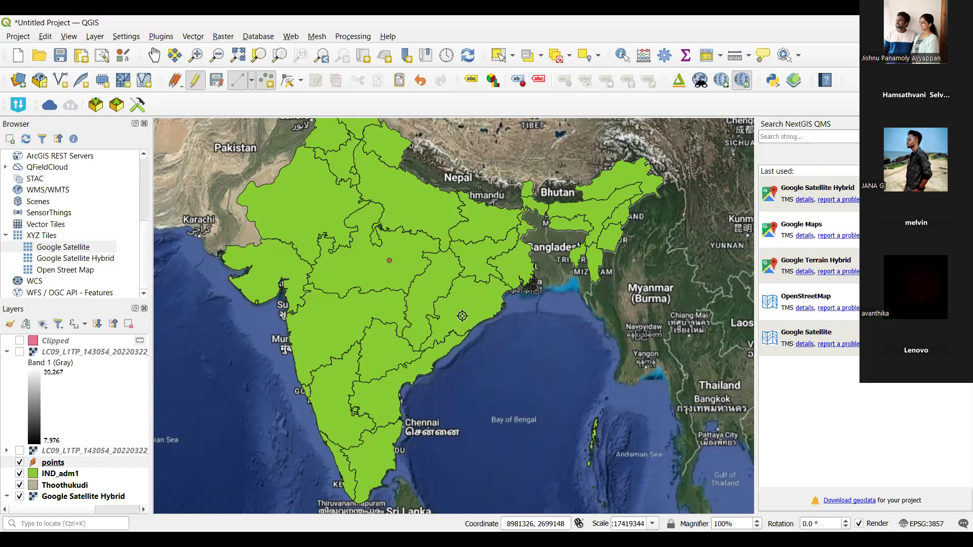
pyautogui.click(328, 320)
pyautogui.click(442, 280)
# Step: Save the edits to the points layer, end its editing session and return to the Pan Map tool
pyautogui.click(219, 81)
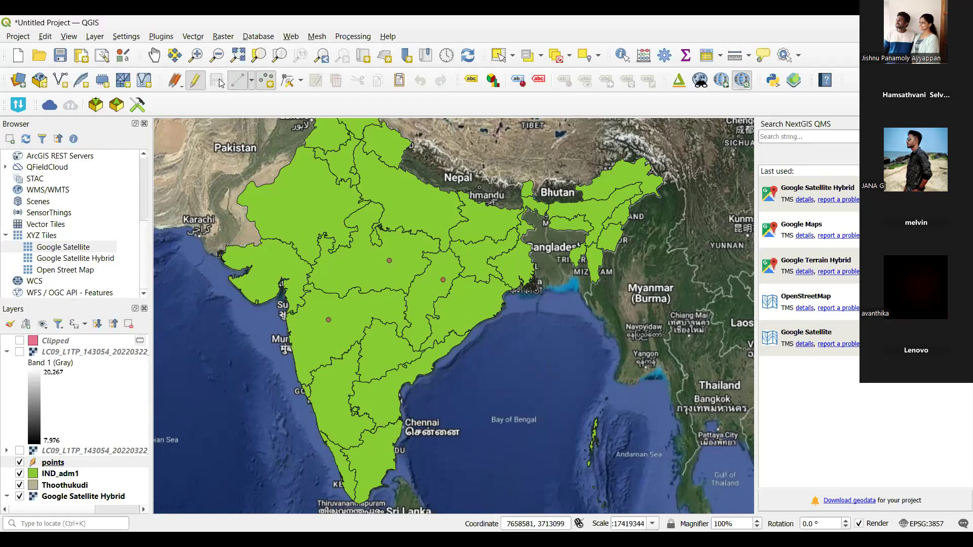
pyautogui.click(198, 81)
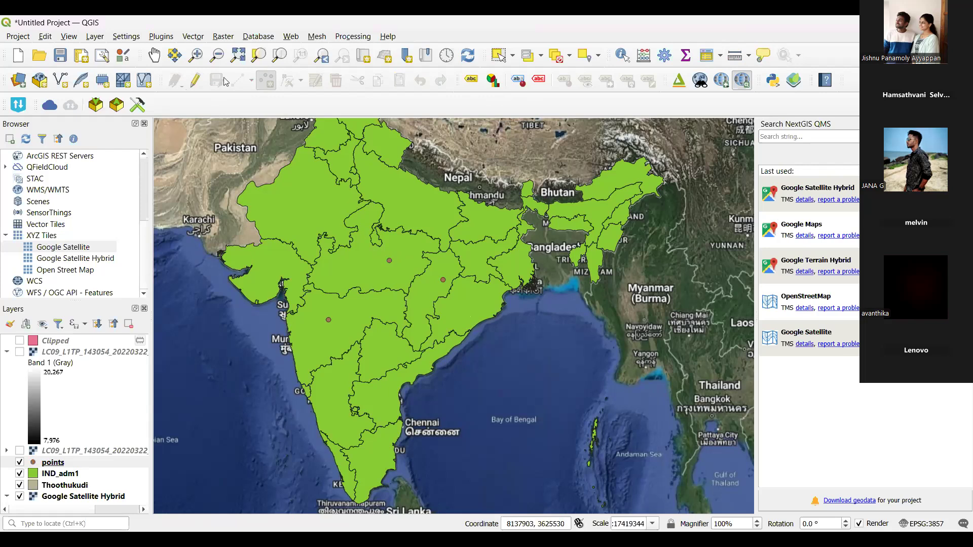
pyautogui.click(153, 59)
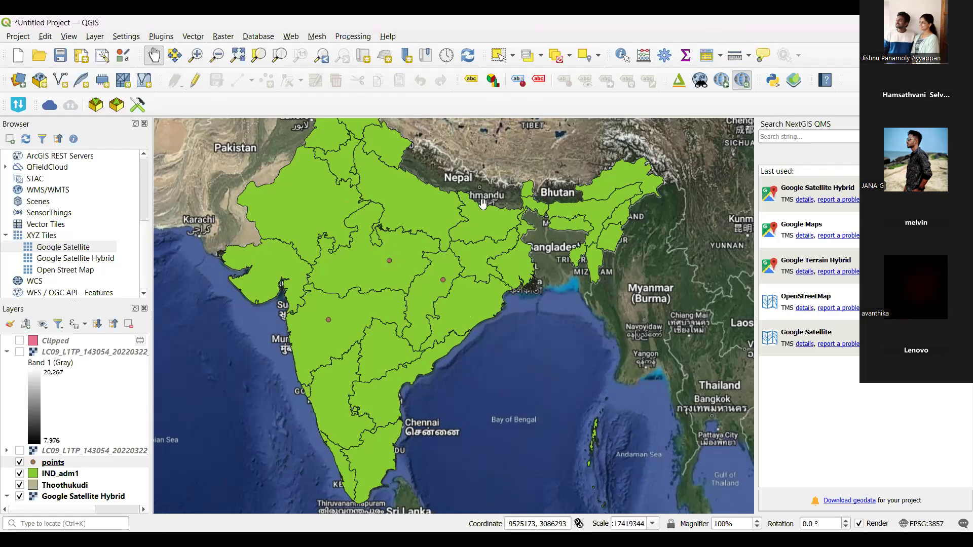
# Step: Turn on map tips and check the digitized point in central India
pyautogui.click(763, 57)
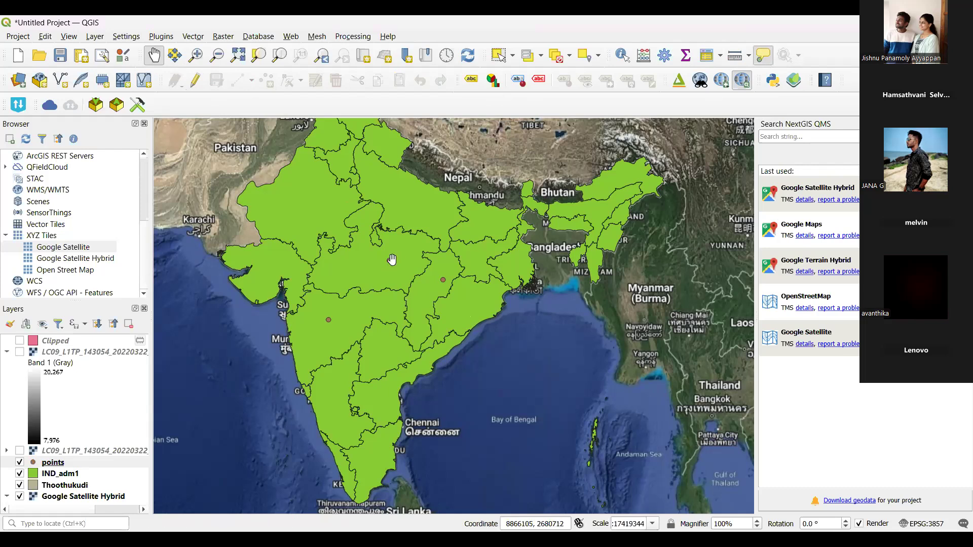
pyautogui.moveTo(390, 260)
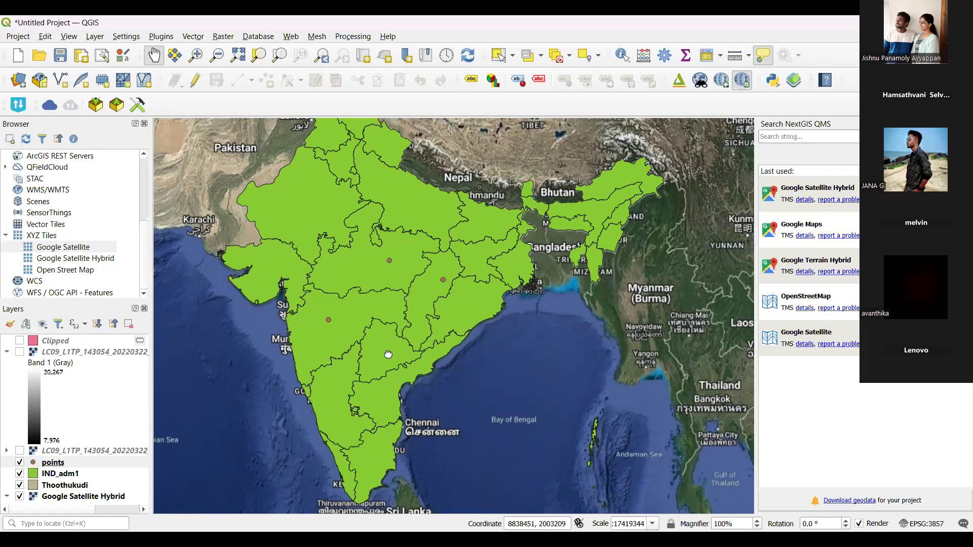
pyautogui.moveTo(387, 352); pyautogui.dragTo(453, 315)
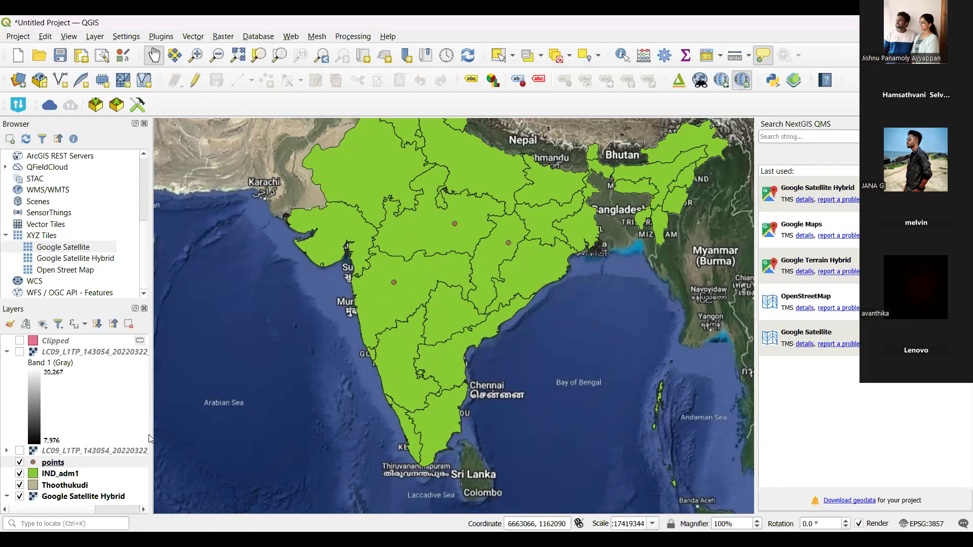
# Step: Select the IND_adm1 layer and check its map tips for the southern states of India
pyautogui.click(44, 474)
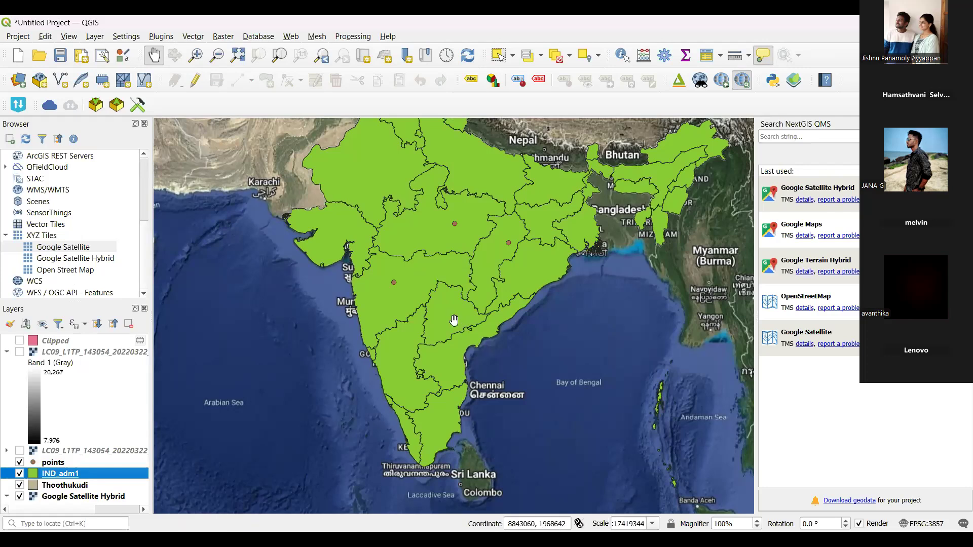
pyautogui.moveTo(453, 320)
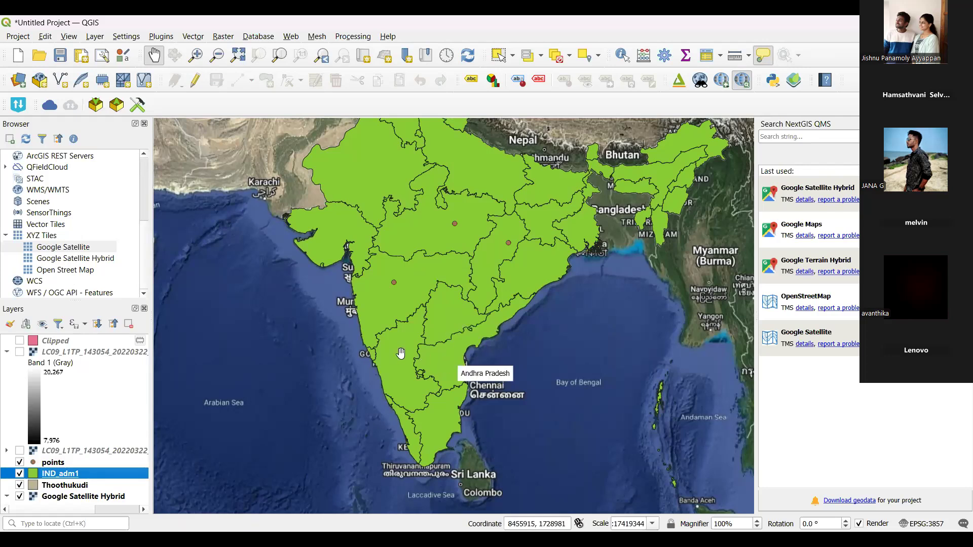
pyautogui.moveTo(396, 359)
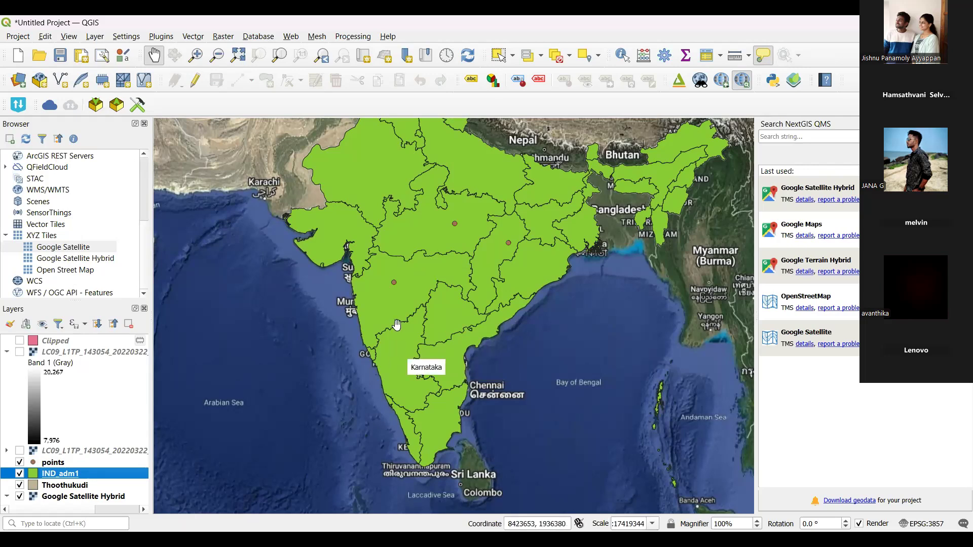
pyautogui.moveTo(338, 221); pyautogui.dragTo(273, 232)
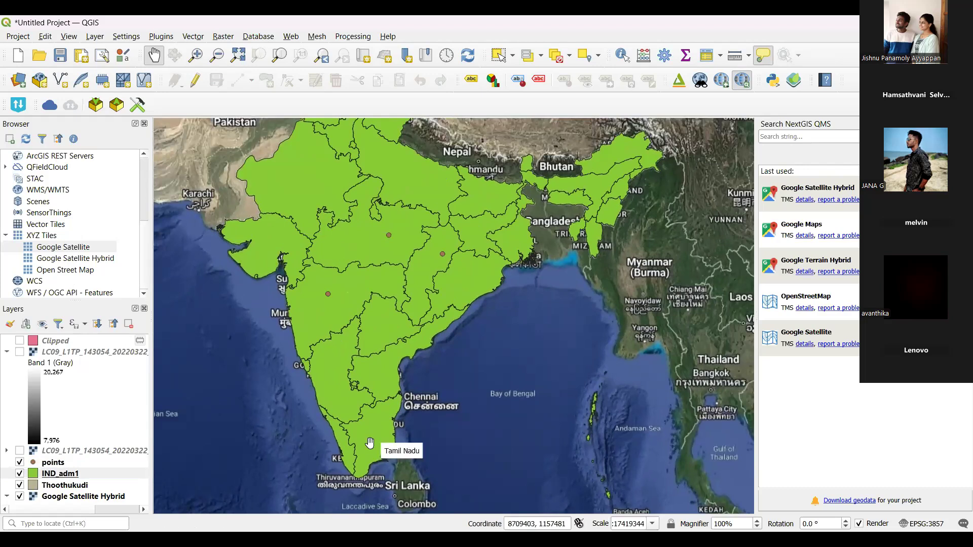
pyautogui.moveTo(346, 450)
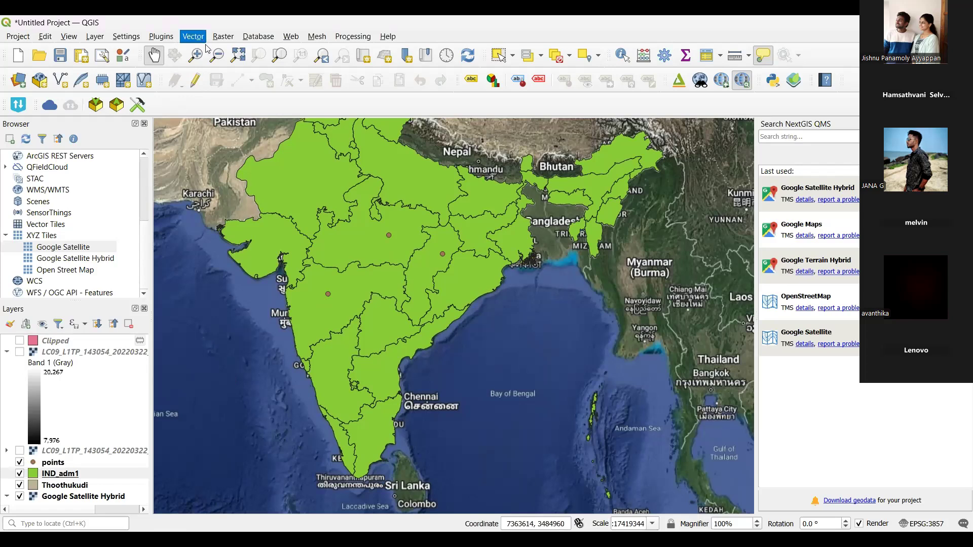
# Step: Try buffering the points layer with wide circular zones spanning several states
pyautogui.moveTo(264, 308); pyautogui.dragTo(359, 312)
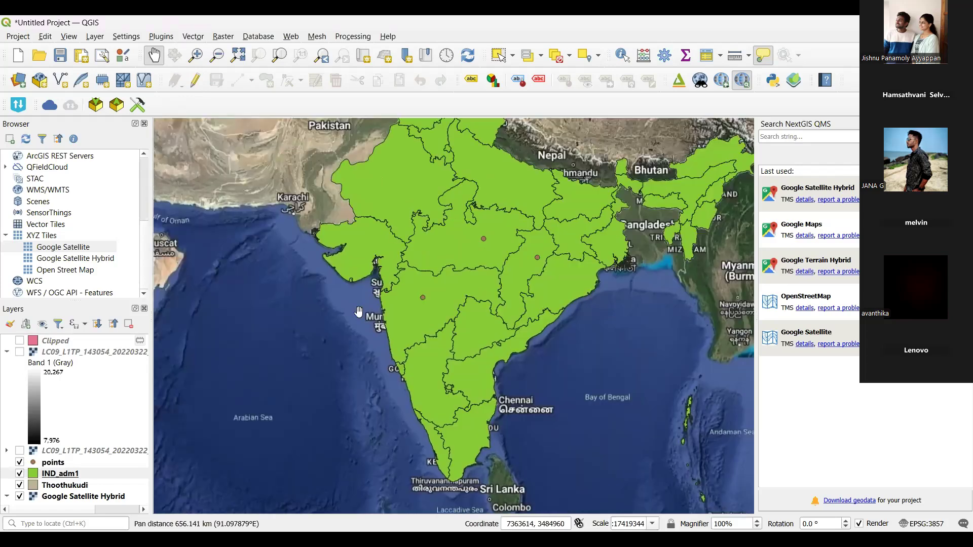
pyautogui.moveTo(426, 312); pyautogui.dragTo(360, 283)
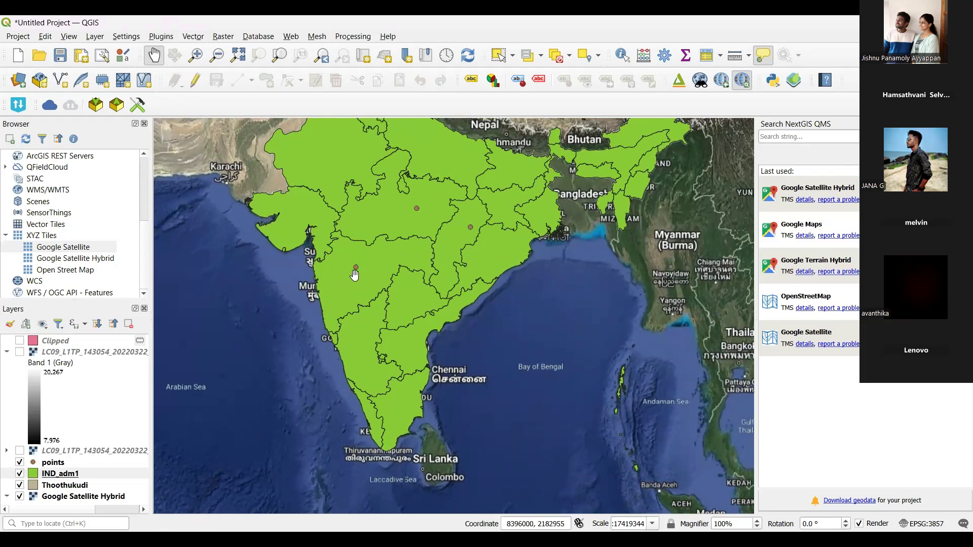
pyautogui.moveTo(354, 279)
pyautogui.moveTo(424, 281)
pyautogui.moveTo(346, 182); pyautogui.dragTo(326, 176)
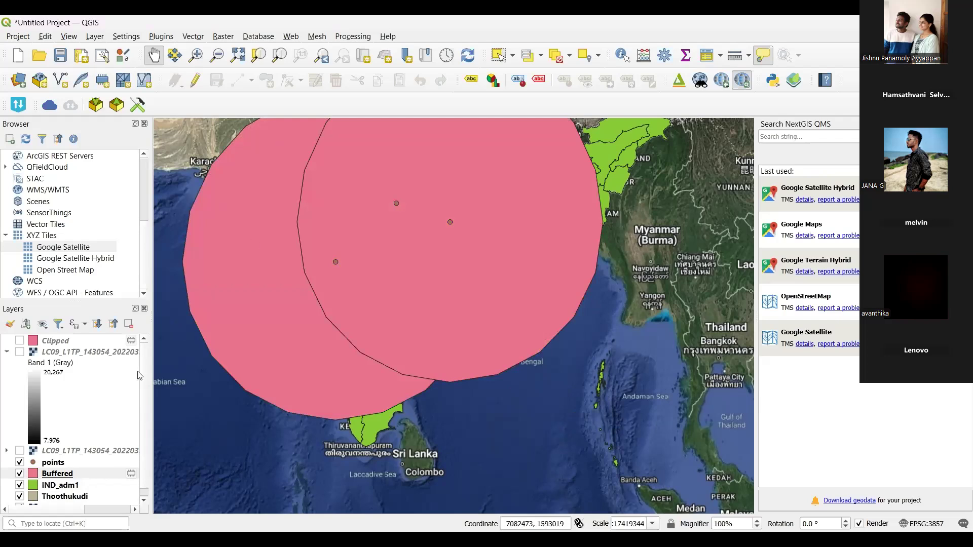
# Step: Remove the oversized Buffered layer from the project
pyautogui.click(62, 476)
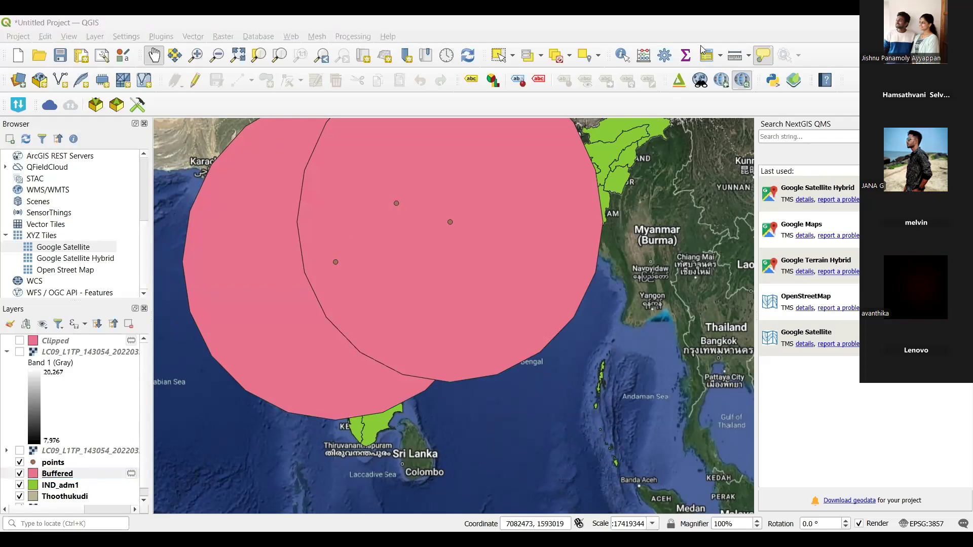
pyautogui.click(701, 23)
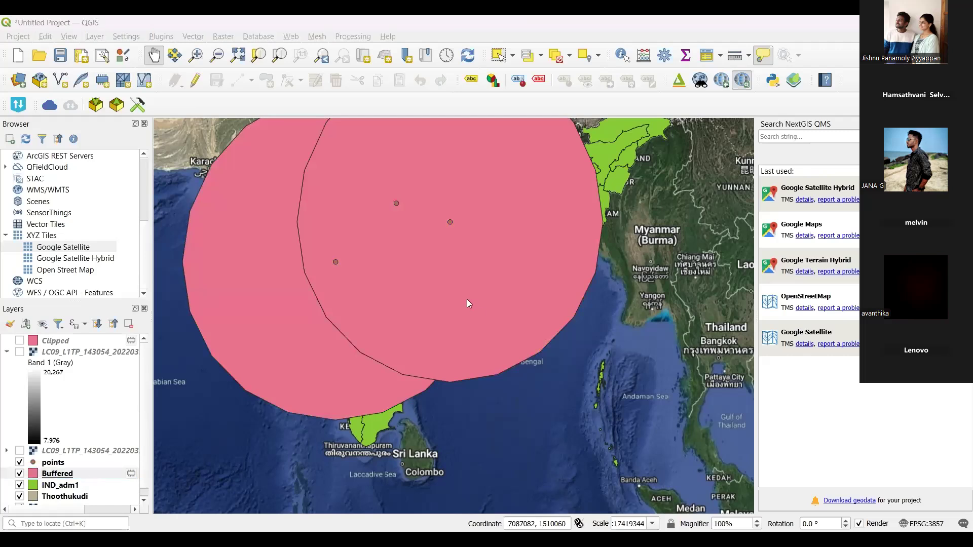
pyautogui.hotkey('ctrl', 'd')
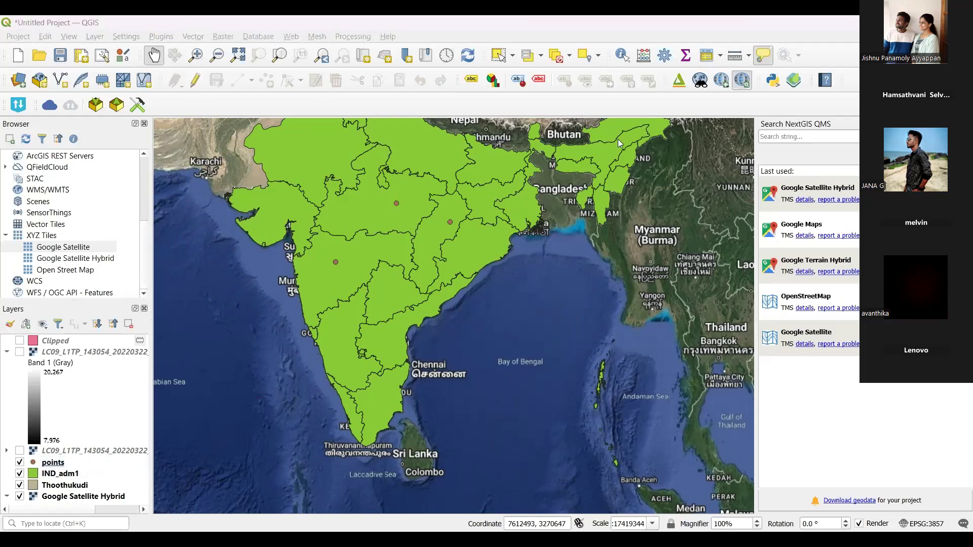
# Step: Buffer the points layer with smaller circular zones, and create a second buffer layer with smaller diamond-shaped zones around the same points
pyautogui.click(692, 109)
pyautogui.click(618, 433)
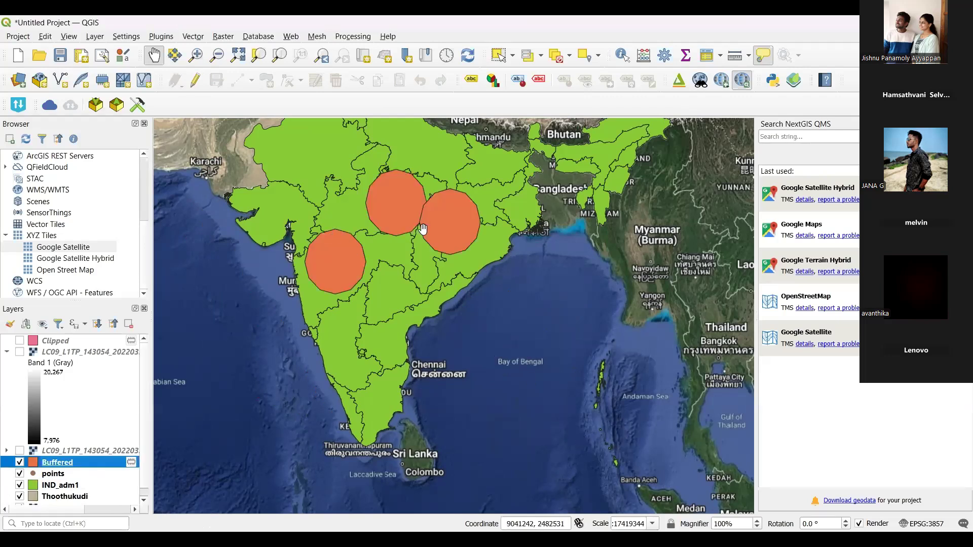
pyautogui.moveTo(423, 229)
pyautogui.moveTo(423, 230); pyautogui.dragTo(413, 246)
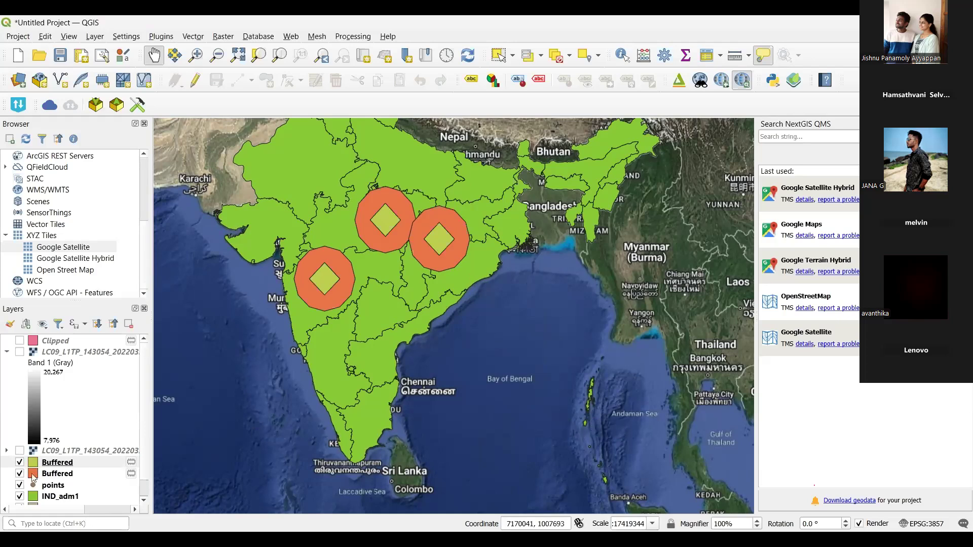
# Step: Hide both Buffered layers and remove them from the project
pyautogui.click(20, 463)
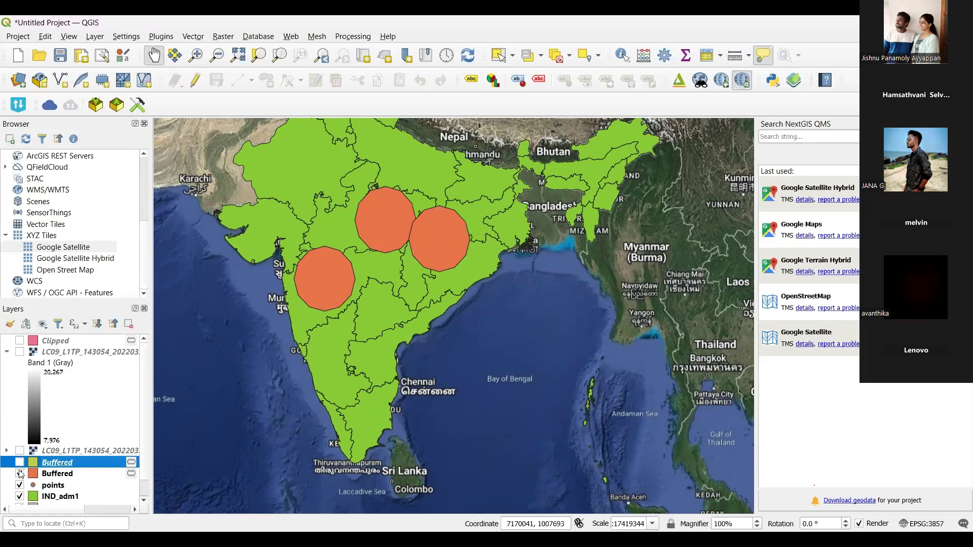
pyautogui.click(19, 474)
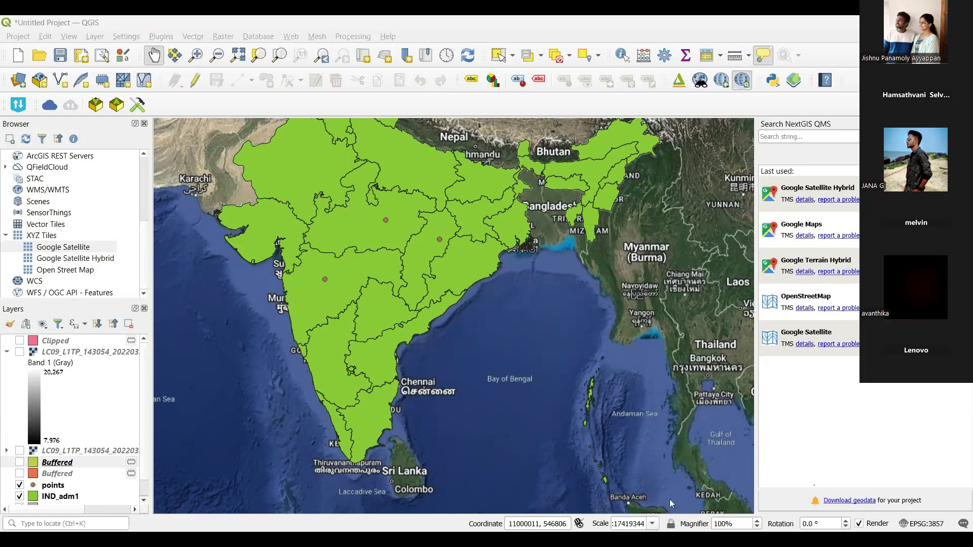
pyautogui.hotkey('alt', 'Tab')
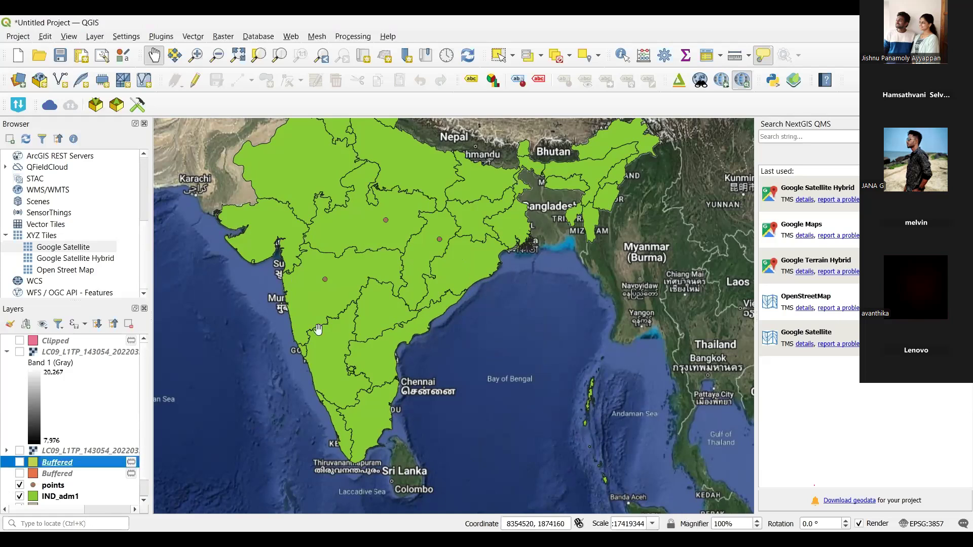
pyautogui.click(53, 474)
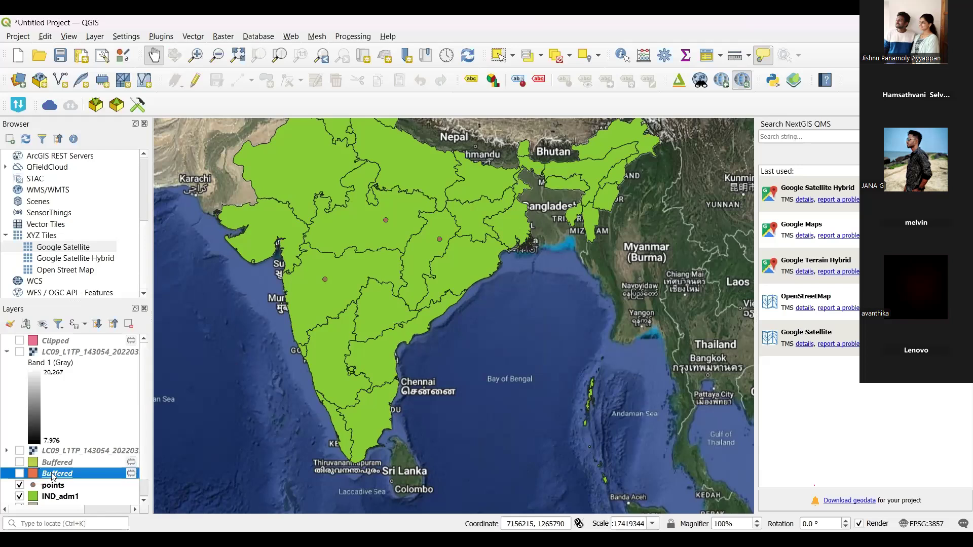
pyautogui.hotkey('alt', 'Tab')
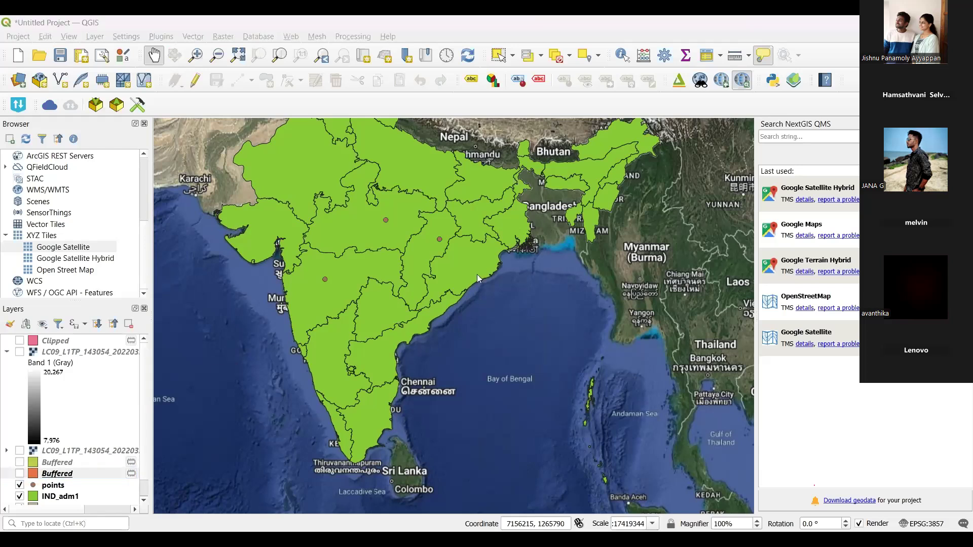
pyautogui.hotkey('alt', 'Tab')
pyautogui.hotkey('ctrl', 'd')
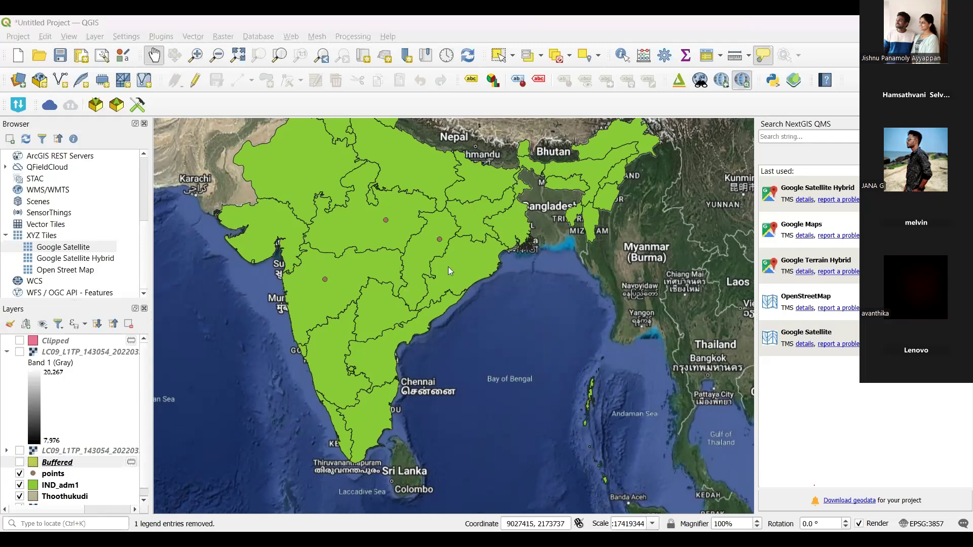
pyautogui.hotkey('ctrl', 'd')
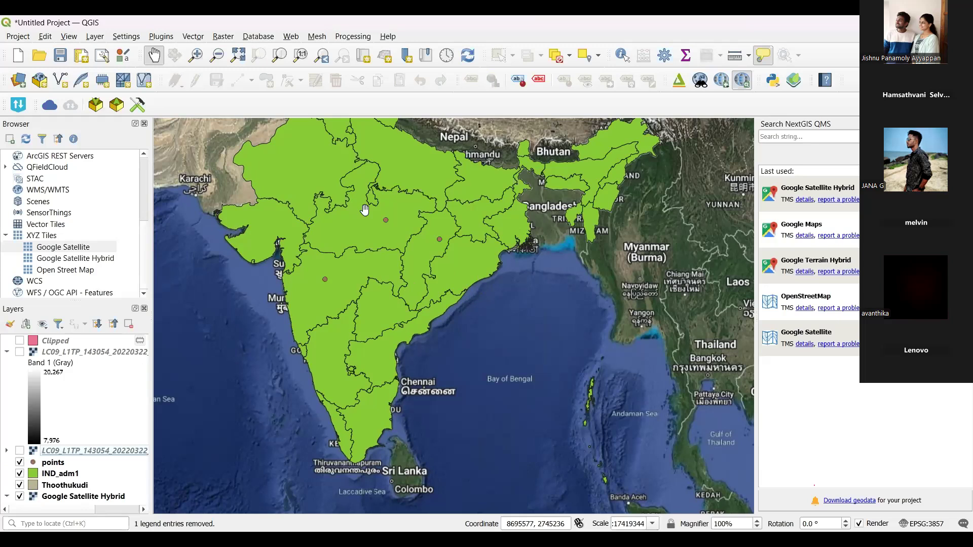
# Step: Show the grayscale Band 1 LC09_L1TP_143054 Landsat raster over the southern tip of India
pyautogui.click(19, 352)
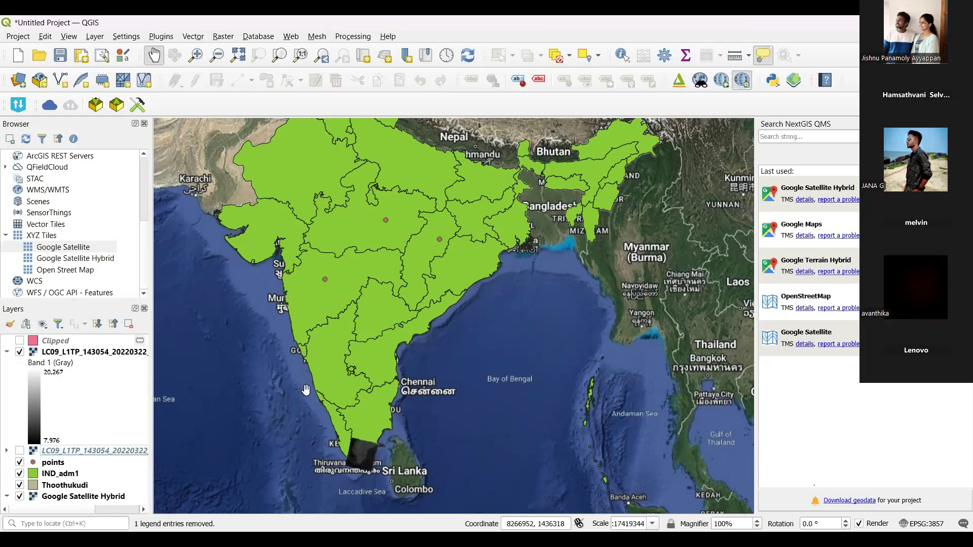
pyautogui.scroll(2, 369, 460)
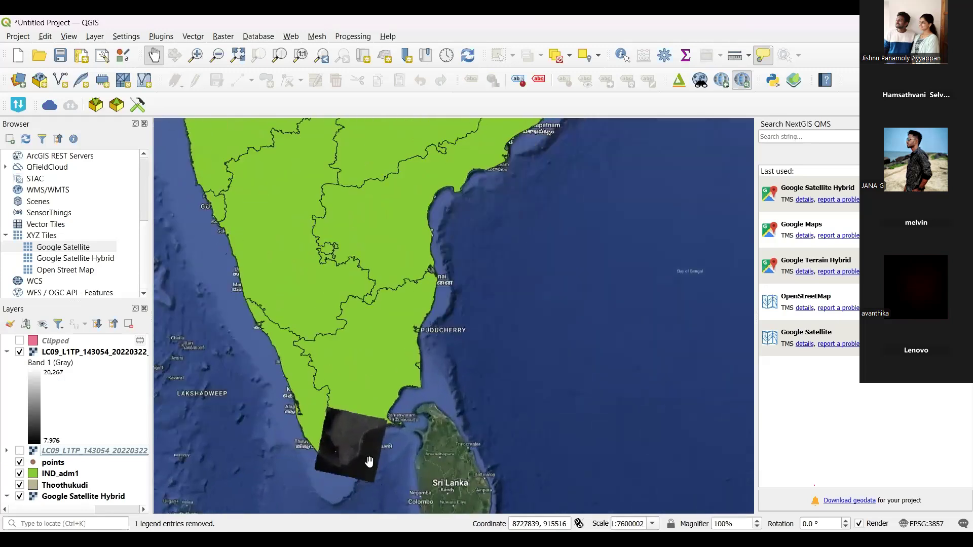
# Step: Examine the grayscale Band 1 Landsat raster's coverage along the coast at the southern tip of India
pyautogui.scroll(1, 369, 460)
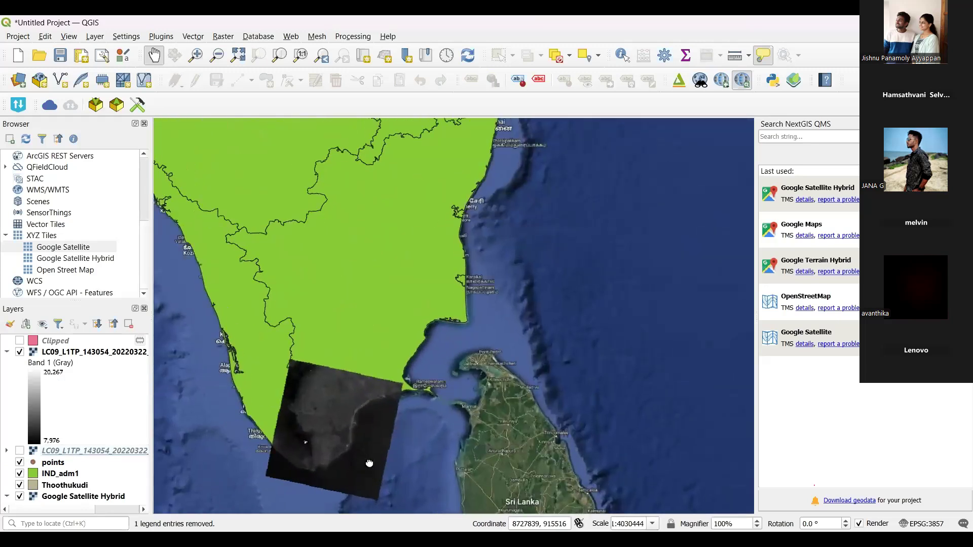
pyautogui.moveTo(368, 460); pyautogui.dragTo(395, 438)
pyautogui.scroll(2, 395, 438)
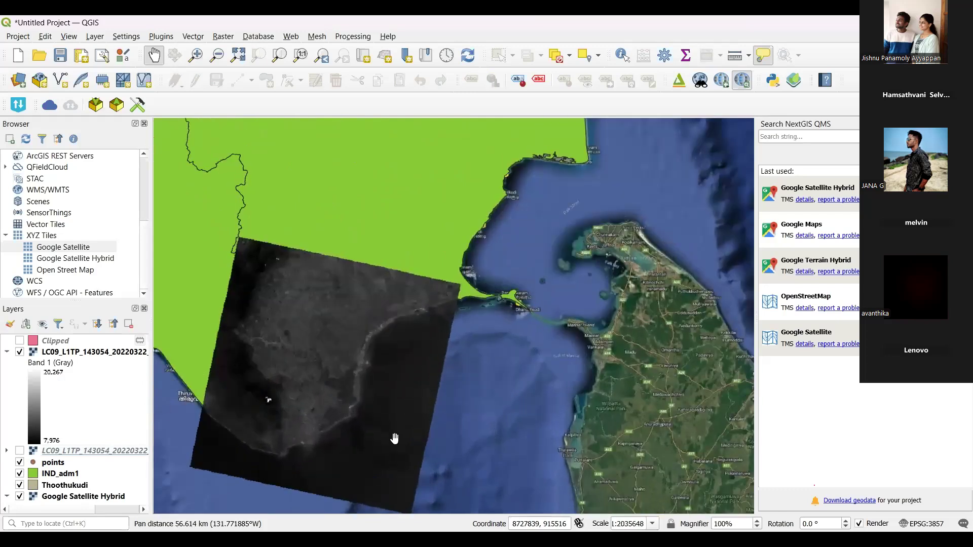
pyautogui.scroll(1, 373, 394)
pyautogui.moveTo(341, 399); pyautogui.dragTo(419, 406)
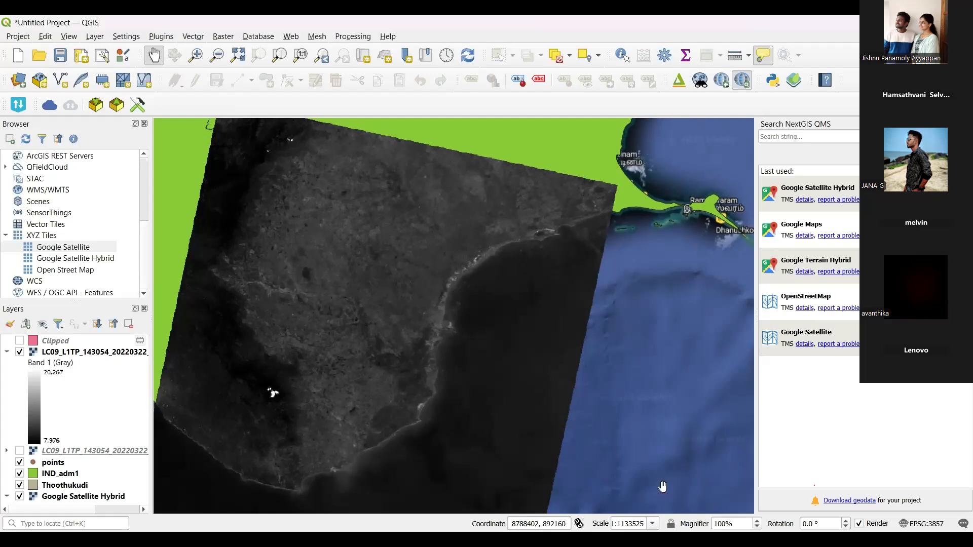
pyautogui.scroll(-1, 382, 269)
pyautogui.scroll(-1, 382, 269)
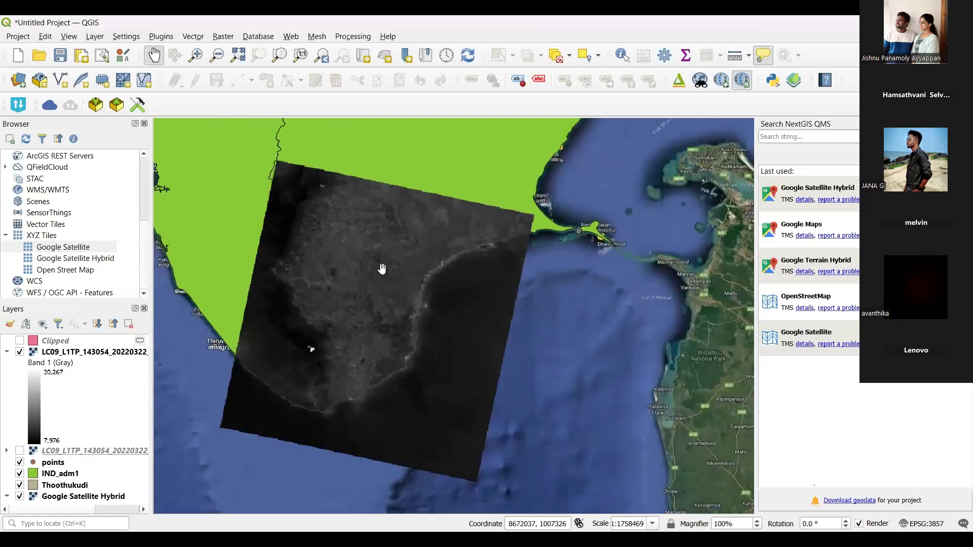
pyautogui.moveTo(382, 267); pyautogui.dragTo(445, 372)
pyautogui.scroll(-3, 445, 373)
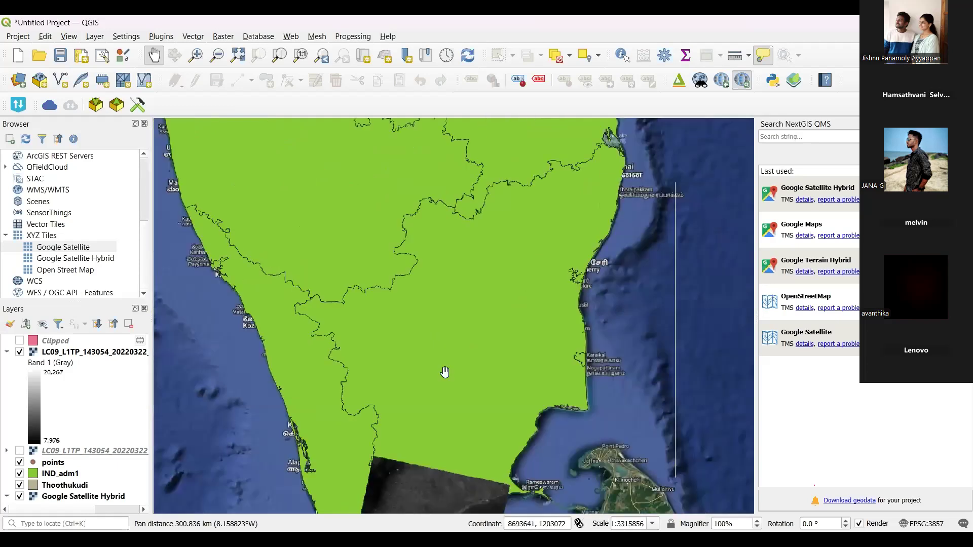
# Step: Open the vector Buffer tool for the points located in central India
pyautogui.moveTo(438, 282); pyautogui.dragTo(418, 441)
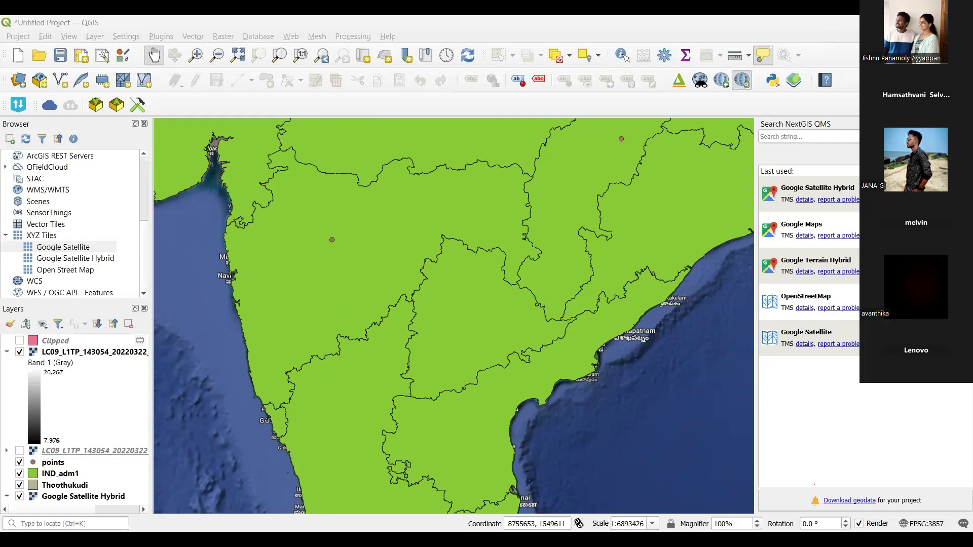
pyautogui.moveTo(360, 202); pyautogui.dragTo(324, 341)
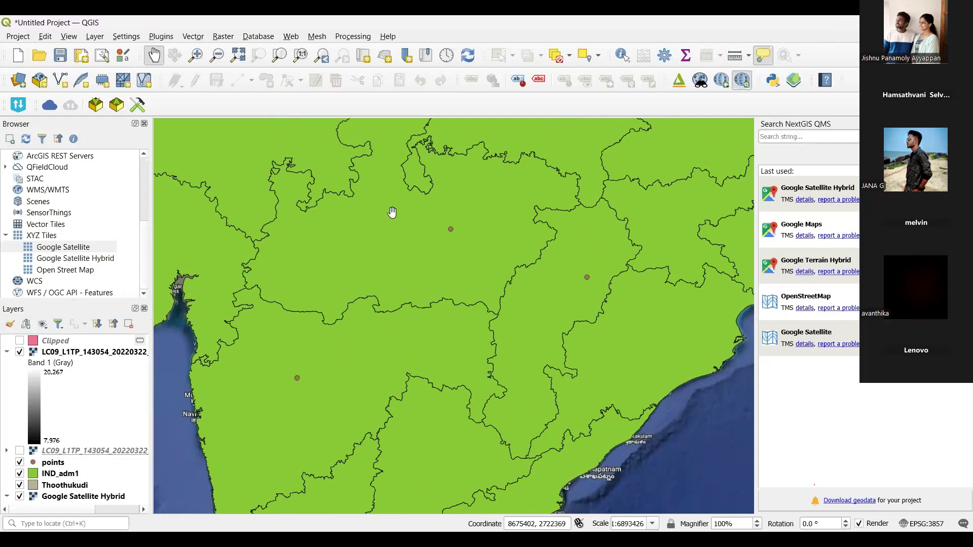
pyautogui.click(191, 40)
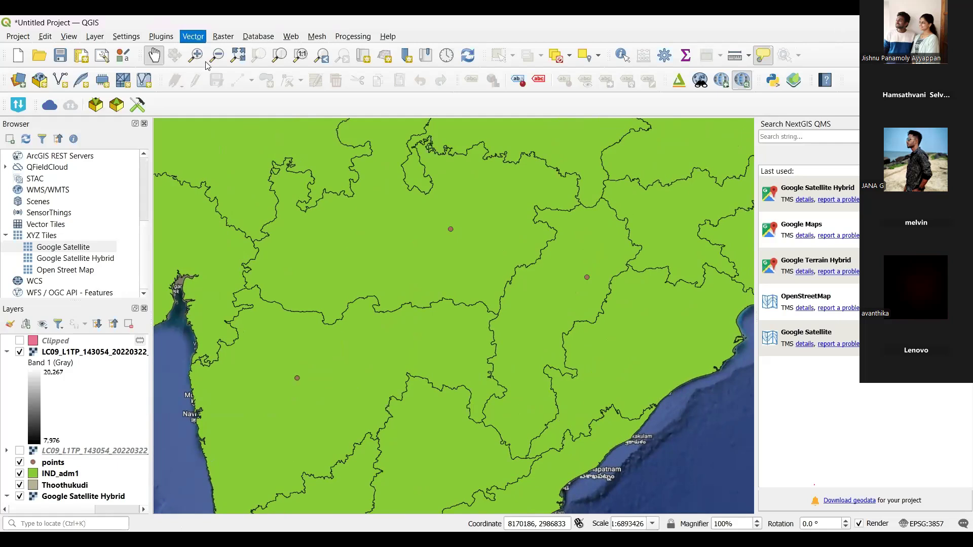
pyautogui.click(347, 68)
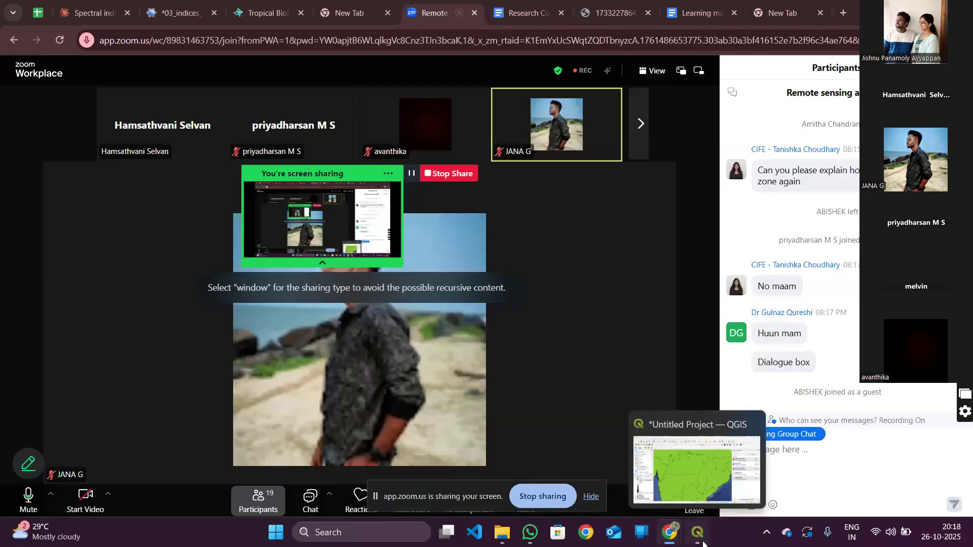
# Step: Switch to the Zoom meeting to pin a participant's tile, and return to the Buffer dialog in QGIS
pyautogui.click(702, 542)
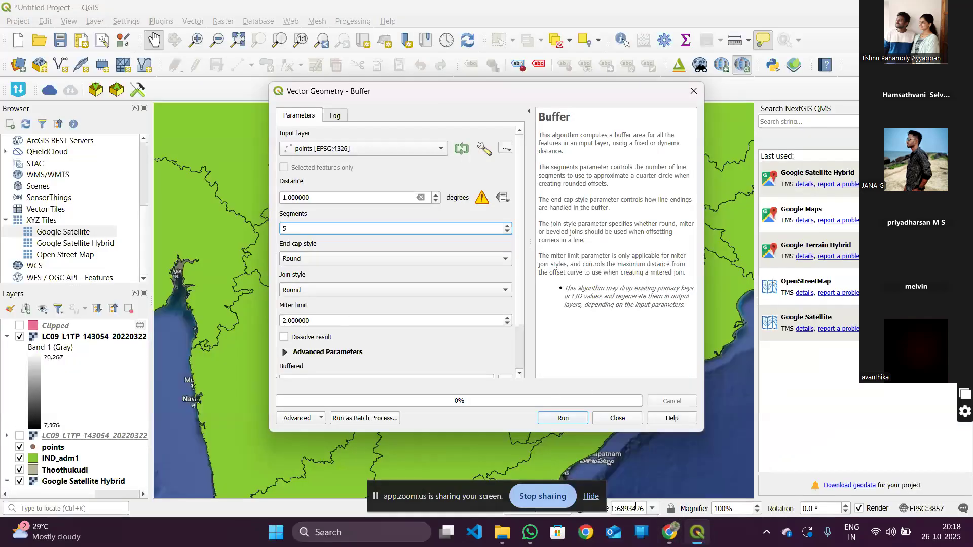
pyautogui.moveTo(674, 545)
pyautogui.click(608, 448)
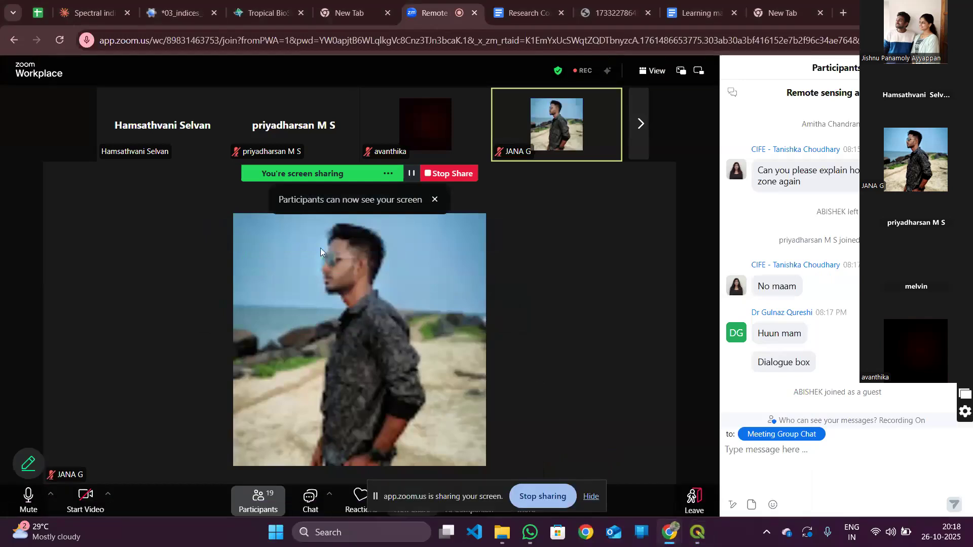
pyautogui.moveTo(187, 150)
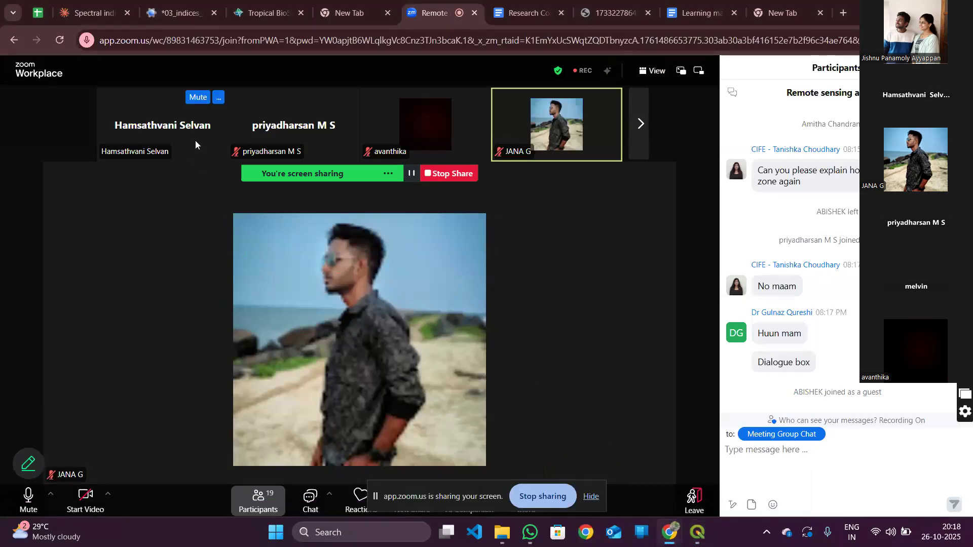
pyautogui.doubleClick(196, 140)
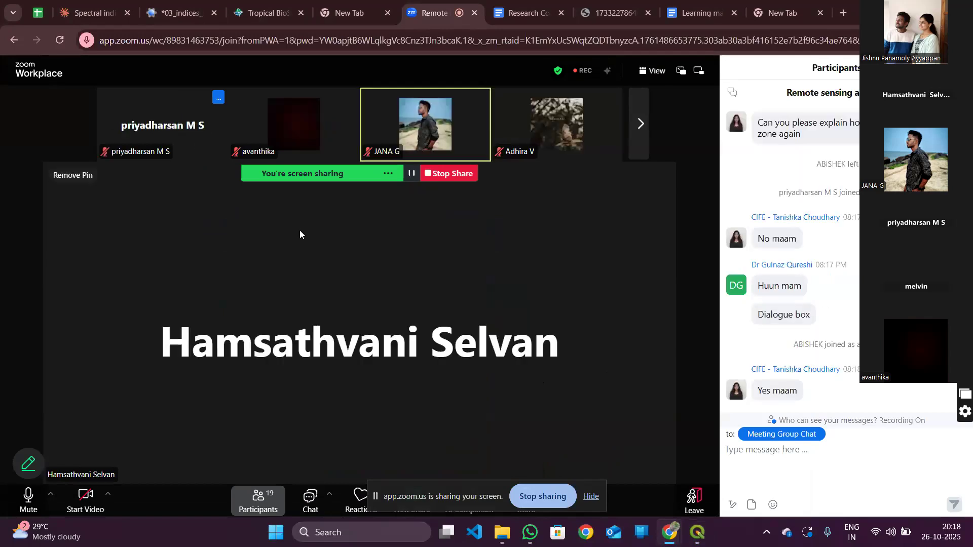
pyautogui.click(697, 532)
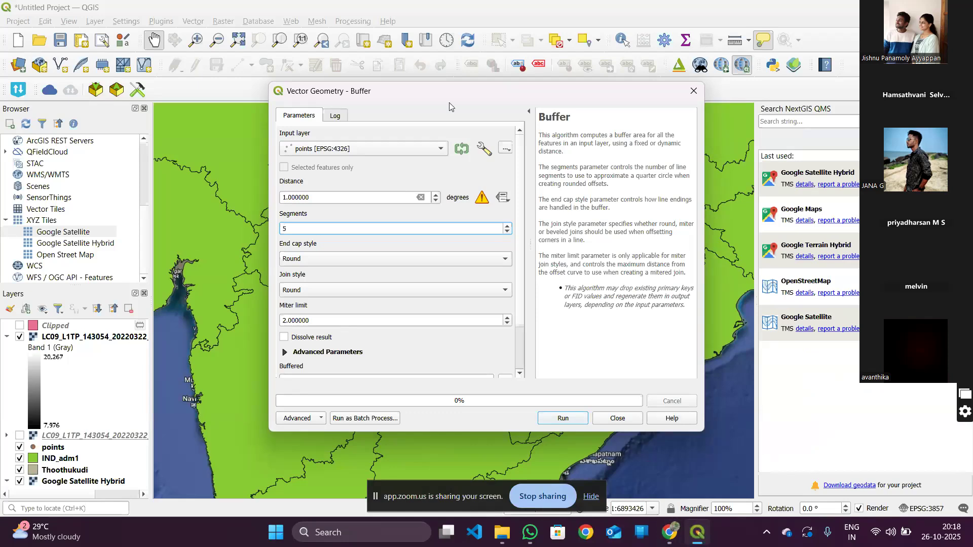
# Step: Keep the points layer as the buffer input and set the number of segments to 1
pyautogui.moveTo(411, 91); pyautogui.dragTo(349, 90)
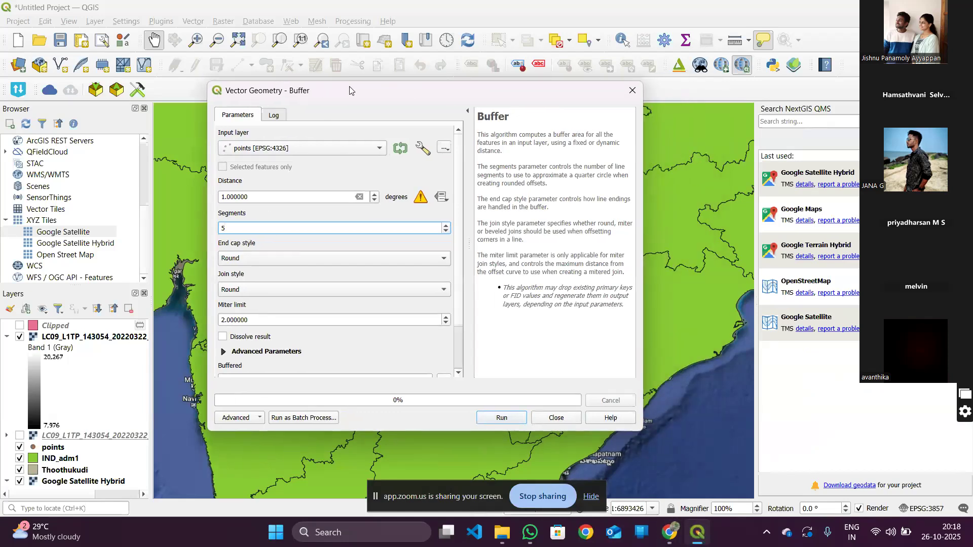
pyautogui.click(585, 501)
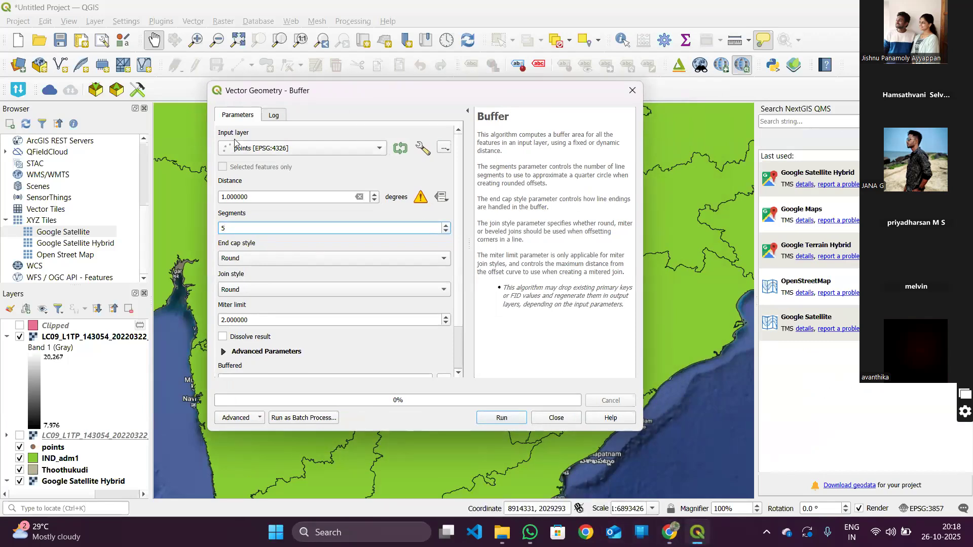
pyautogui.click(255, 152)
pyautogui.click(255, 148)
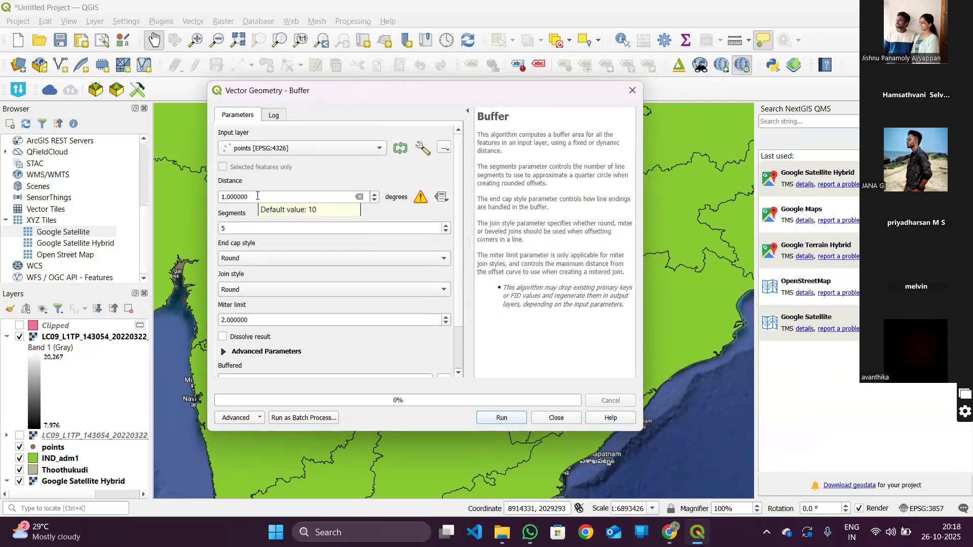
pyautogui.click(236, 227)
pyautogui.write('1')
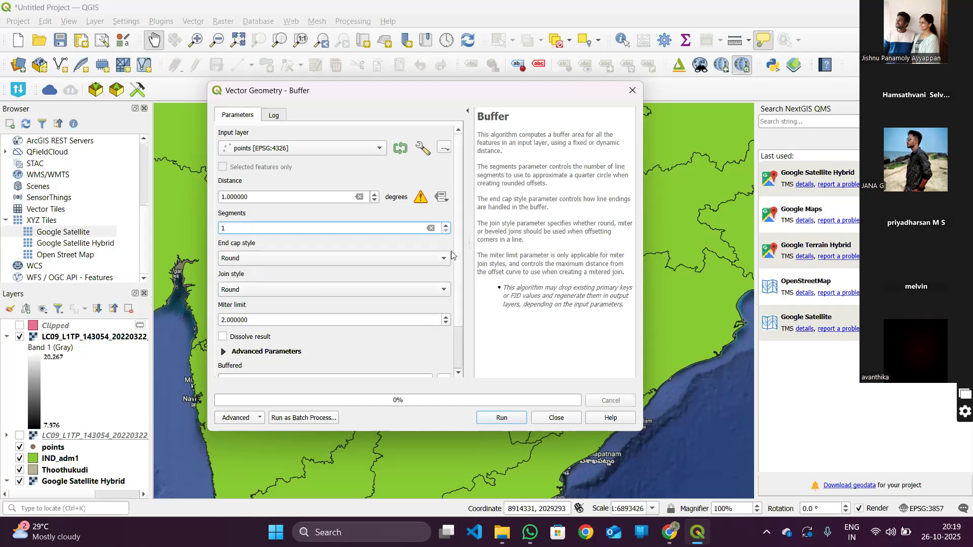
# Step: Choose Round for both the end cap style and the join style of the buffer
pyautogui.click(419, 262)
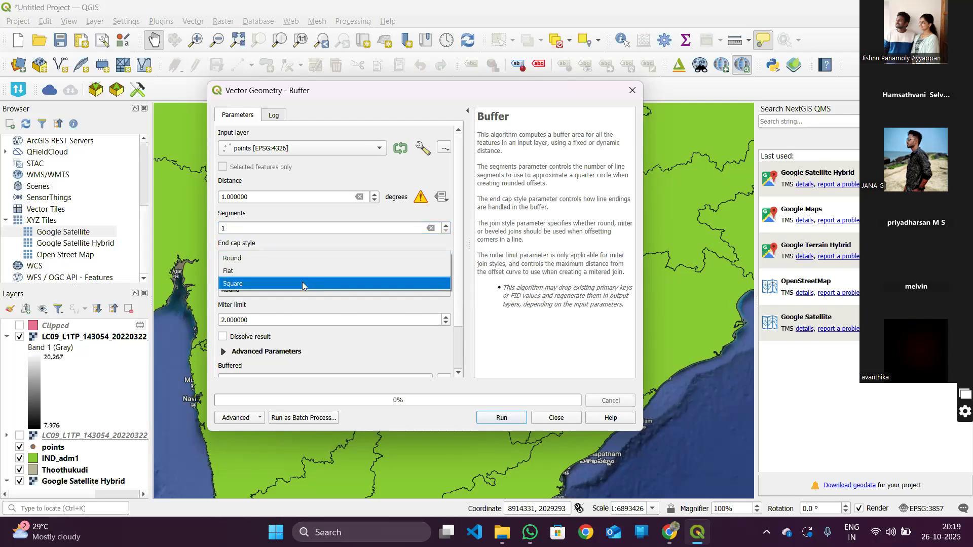
pyautogui.click(301, 261)
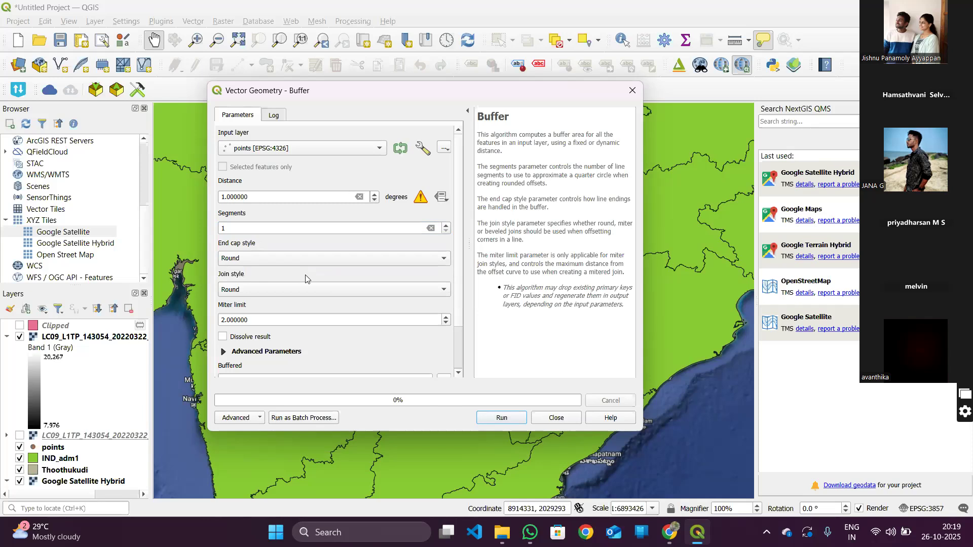
pyautogui.click(310, 289)
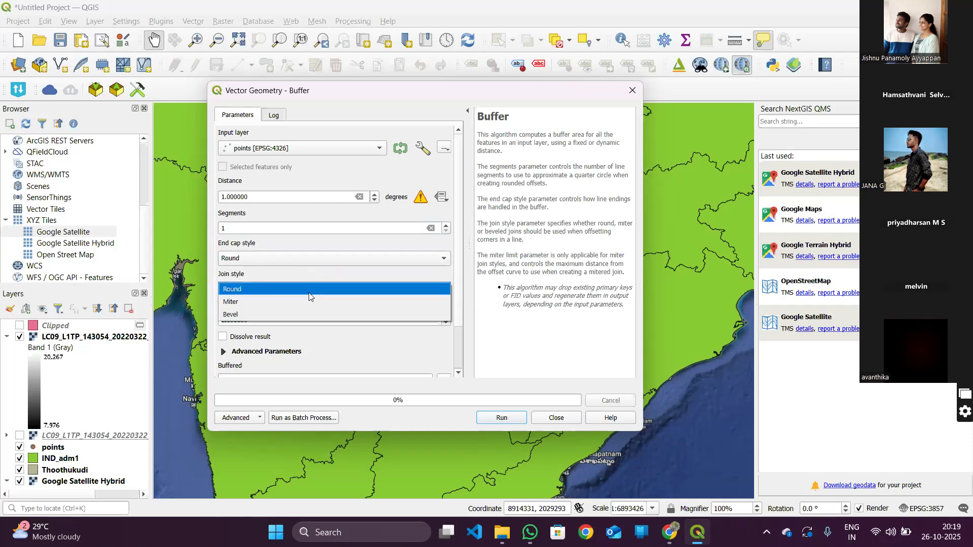
pyautogui.click(309, 290)
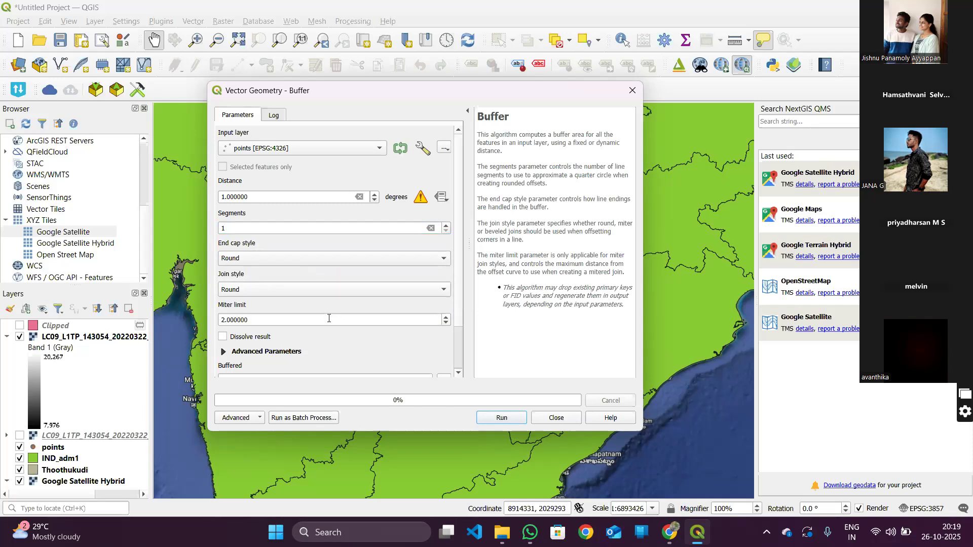
# Step: Set the buffer's miter limit to 1 and expand the advanced parameters
pyautogui.click(225, 321)
pyautogui.press('BackSpace')
pyautogui.write('1')
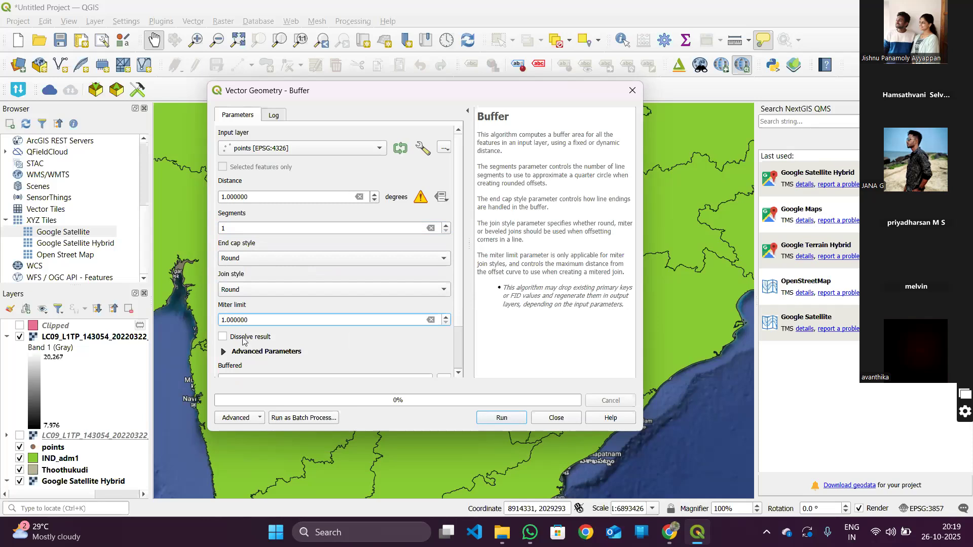
pyautogui.scroll(-2, 252, 336)
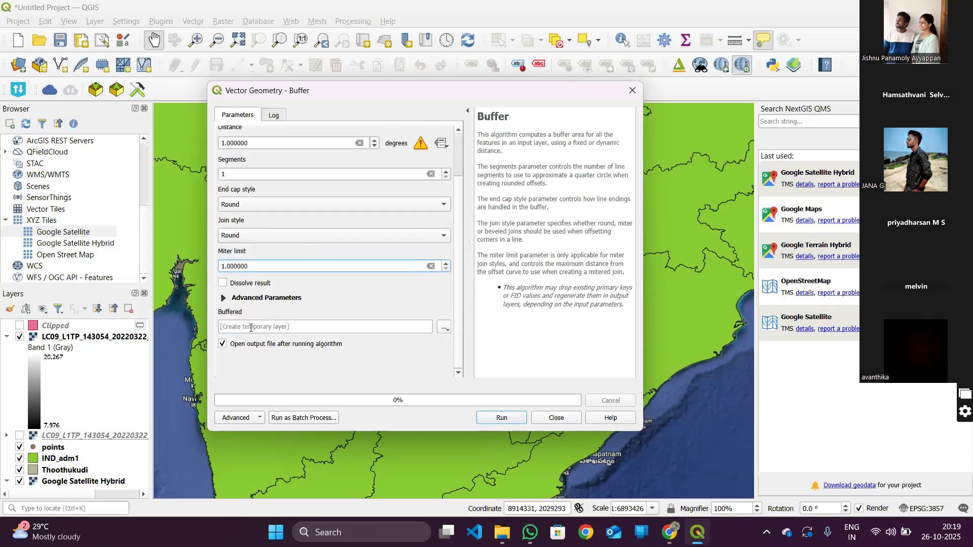
pyautogui.click(223, 299)
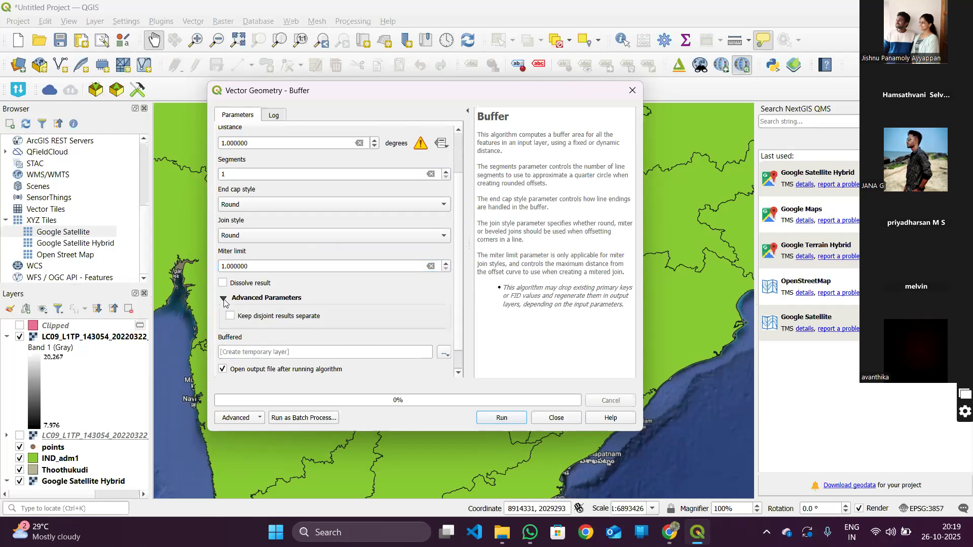
pyautogui.scroll(-1, 337, 321)
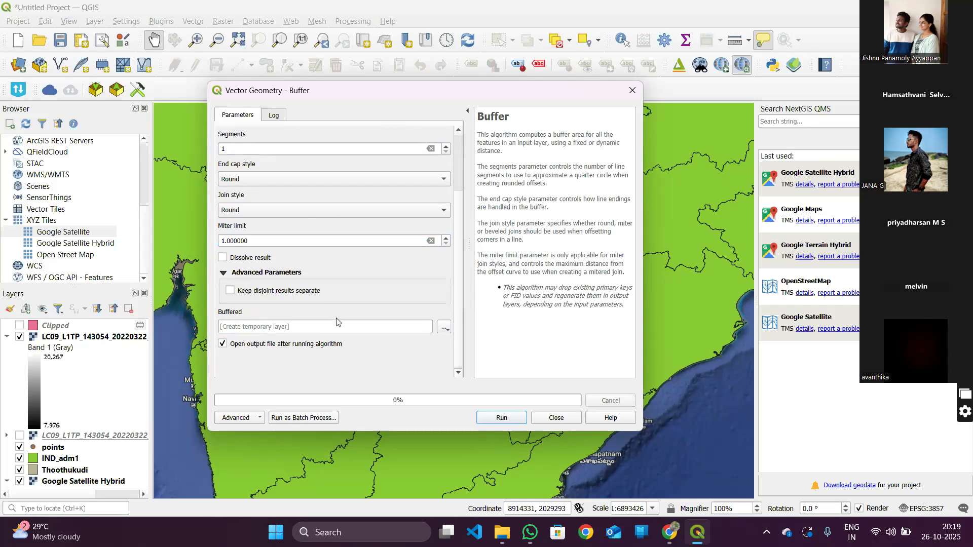
pyautogui.click(445, 328)
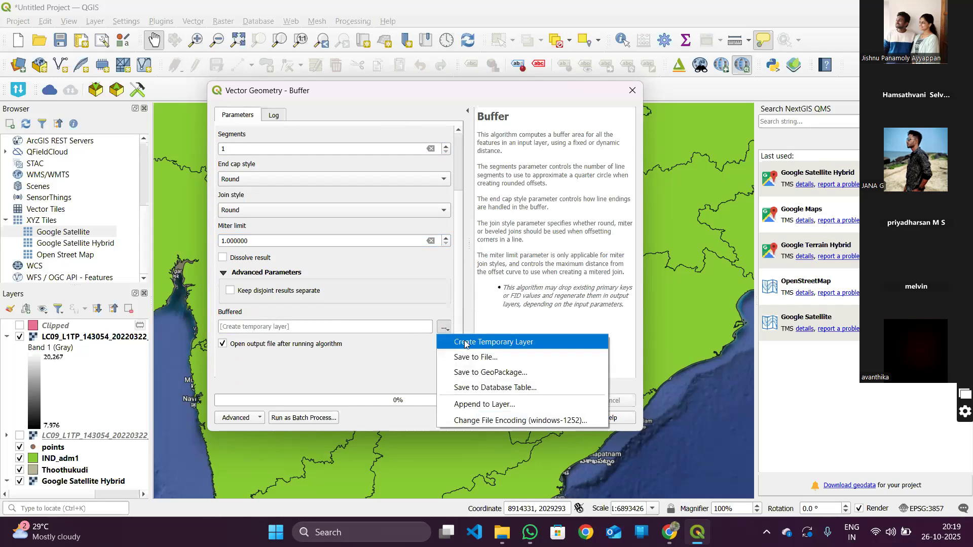
pyautogui.click(474, 358)
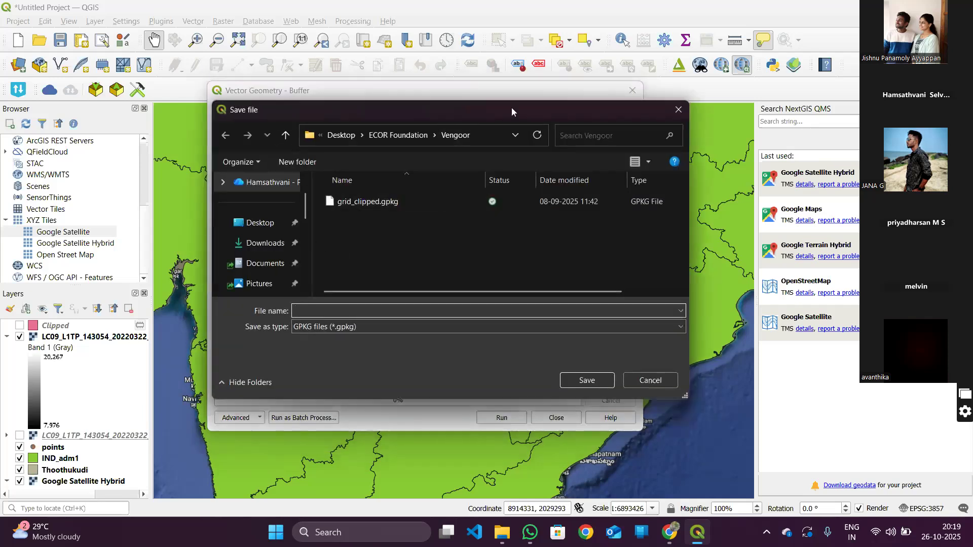
pyautogui.click(676, 110)
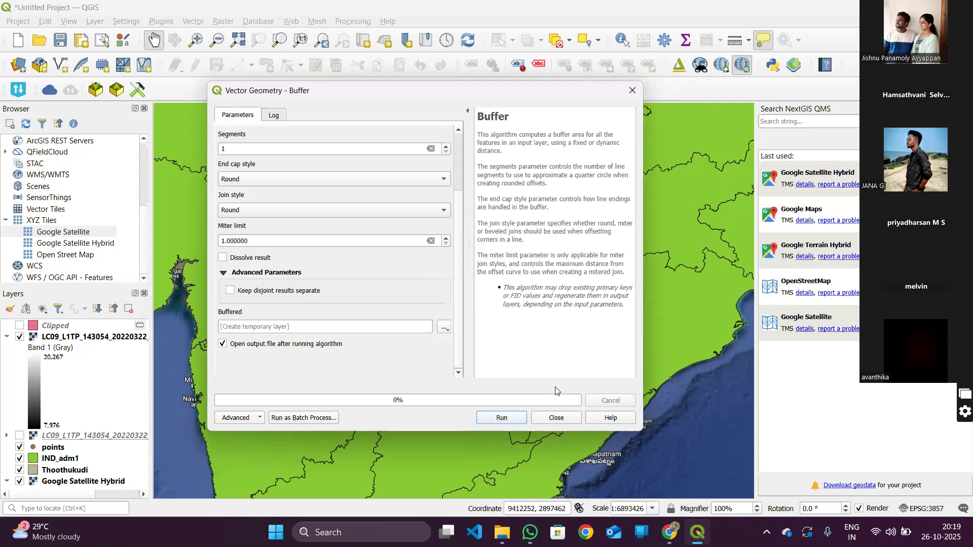
# Step: Run the points buffer as a temporary layer and close the Buffer dialog to inspect the zones on the map
pyautogui.click(517, 418)
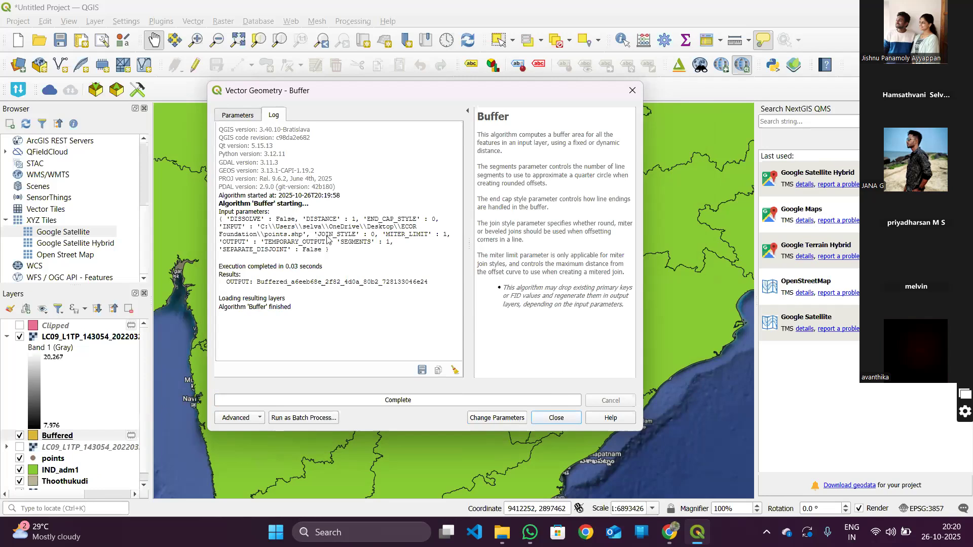
pyautogui.click(575, 420)
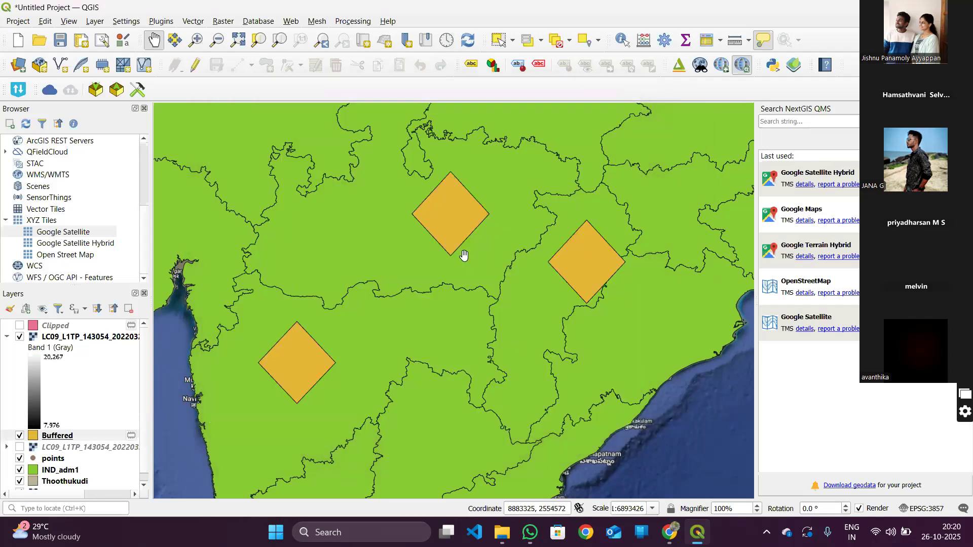
pyautogui.moveTo(451, 218); pyautogui.dragTo(427, 204)
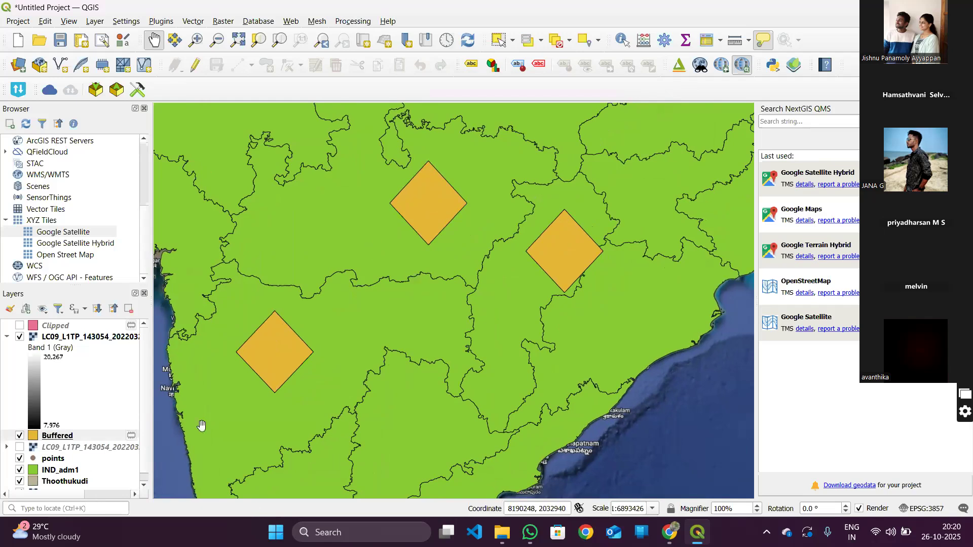
# Step: Start a new Buffer operation on the points layer and set its distance to 2 degrees
pyautogui.click(60, 459)
pyautogui.rightClick(59, 460)
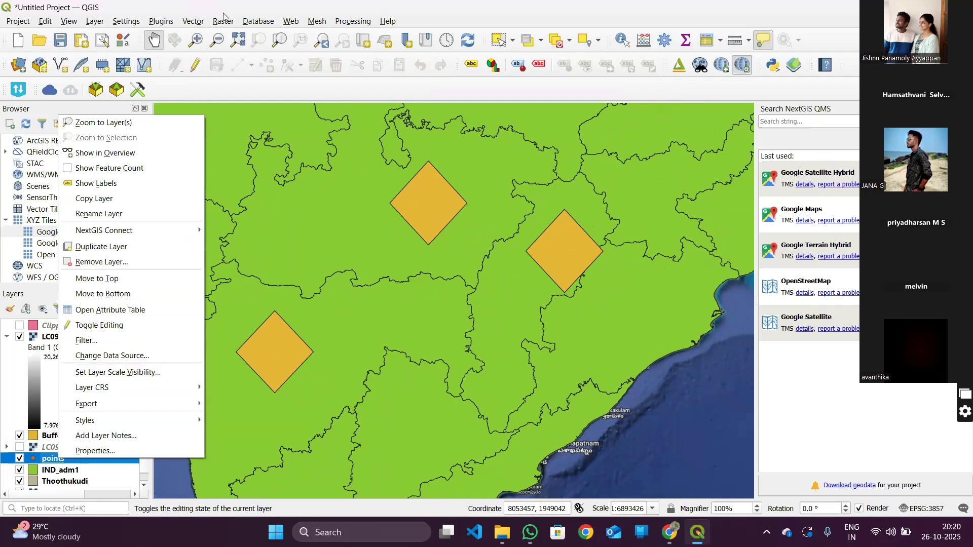
pyautogui.click(170, 22)
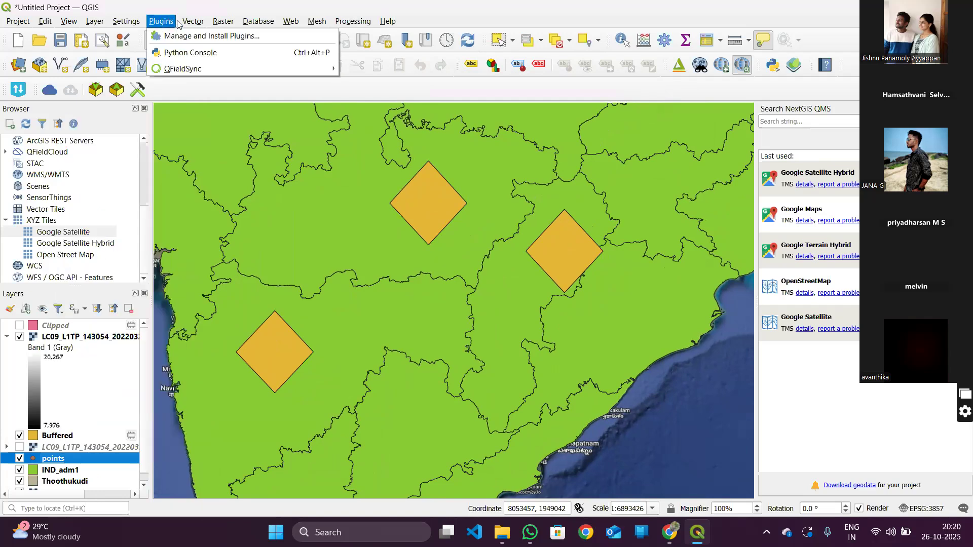
pyautogui.moveTo(219, 20)
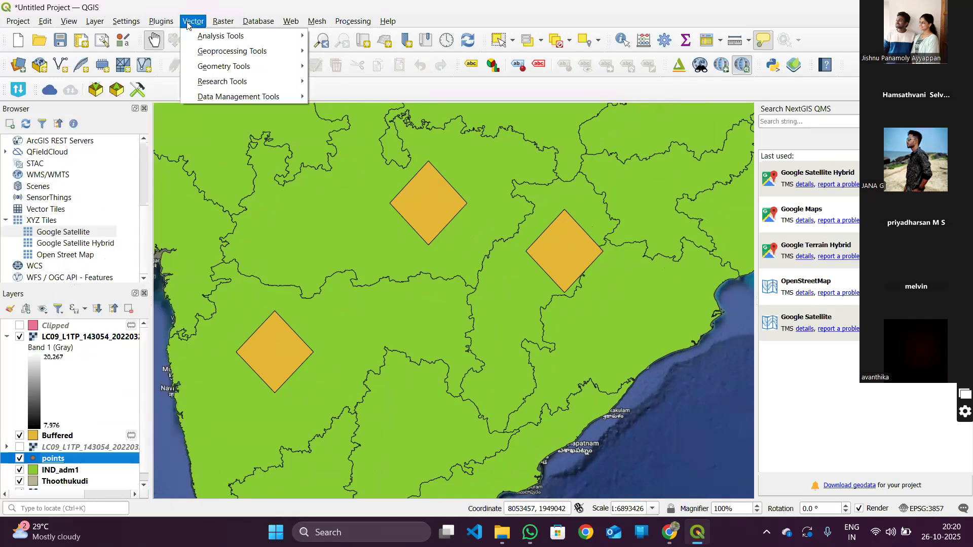
pyautogui.moveTo(208, 53)
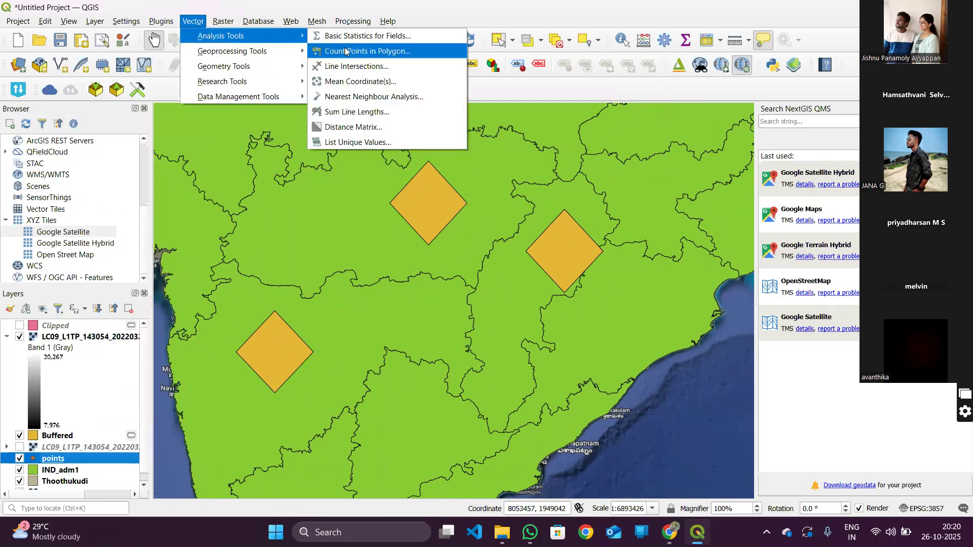
pyautogui.click(335, 51)
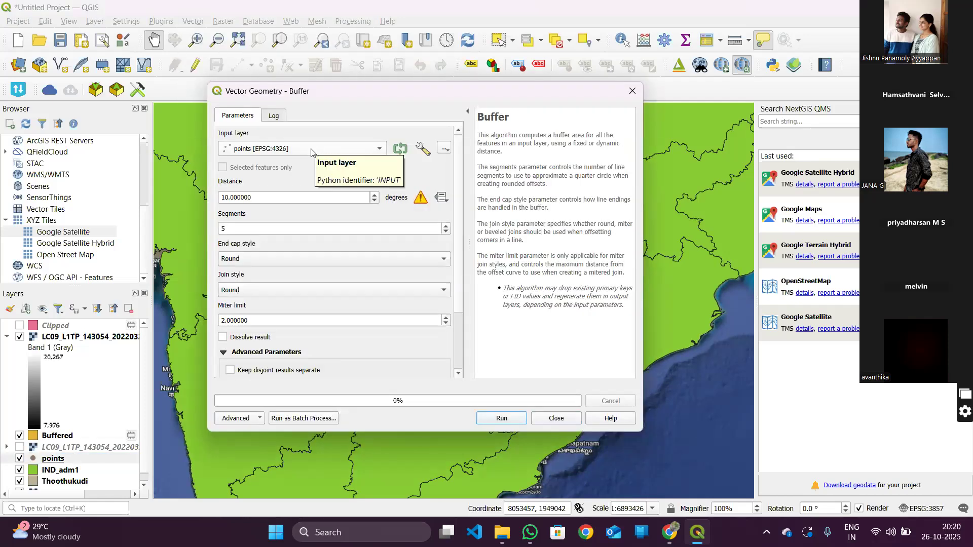
pyautogui.click(227, 198)
pyautogui.press('BackSpace')
pyautogui.press('BackSpace')
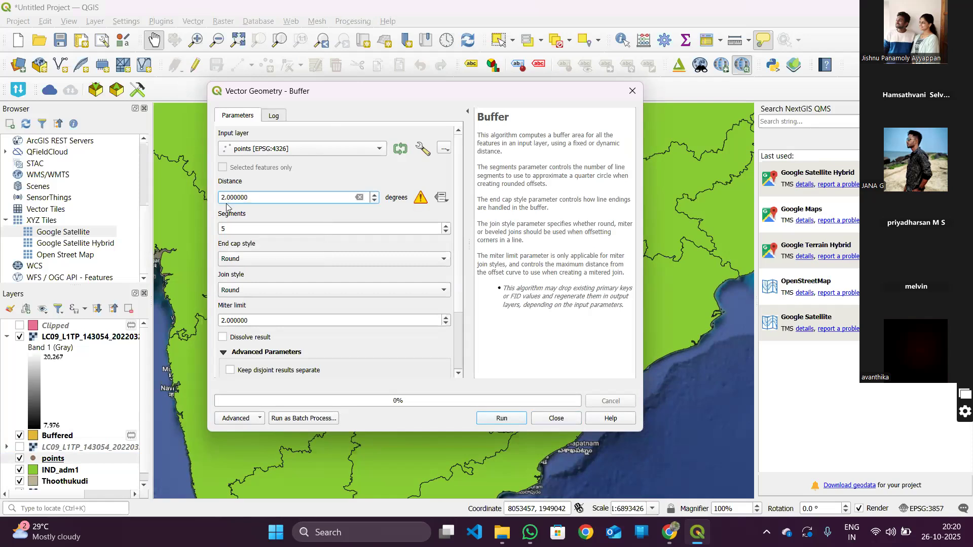
# Step: Keep 5 segments, set the miter limit to 15, run the points buffer as a temporary layer and close the dialog
pyautogui.click(228, 229)
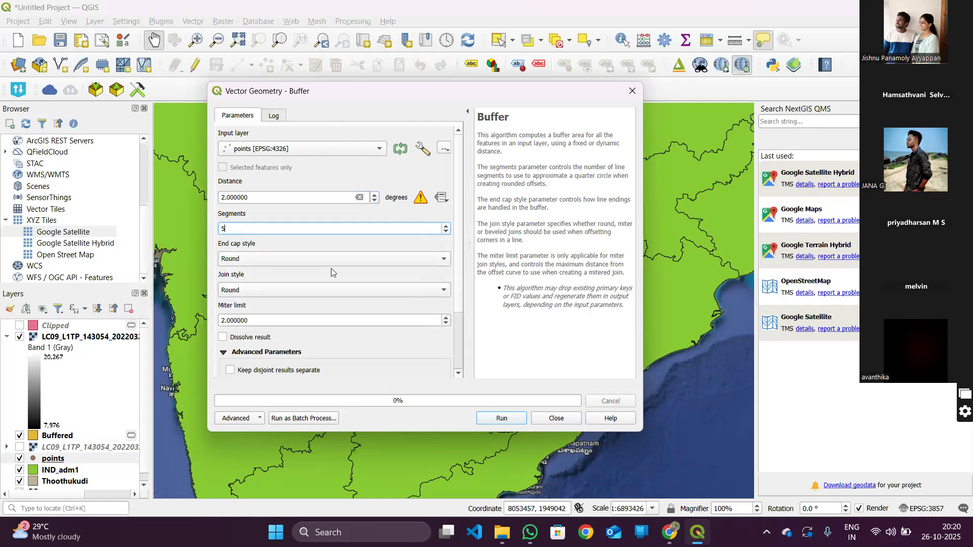
pyautogui.scroll(-3, 327, 268)
pyautogui.scroll(12, 385, 237)
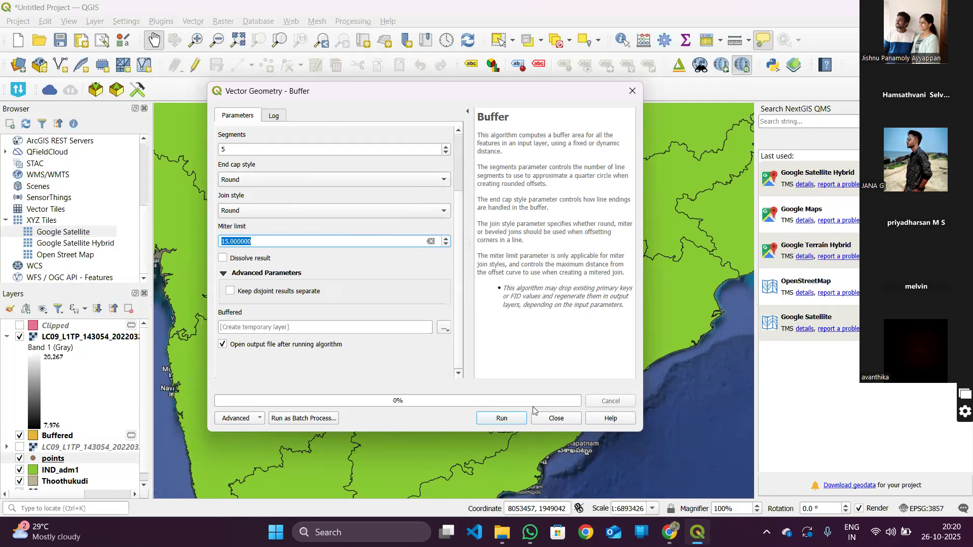
pyautogui.click(520, 418)
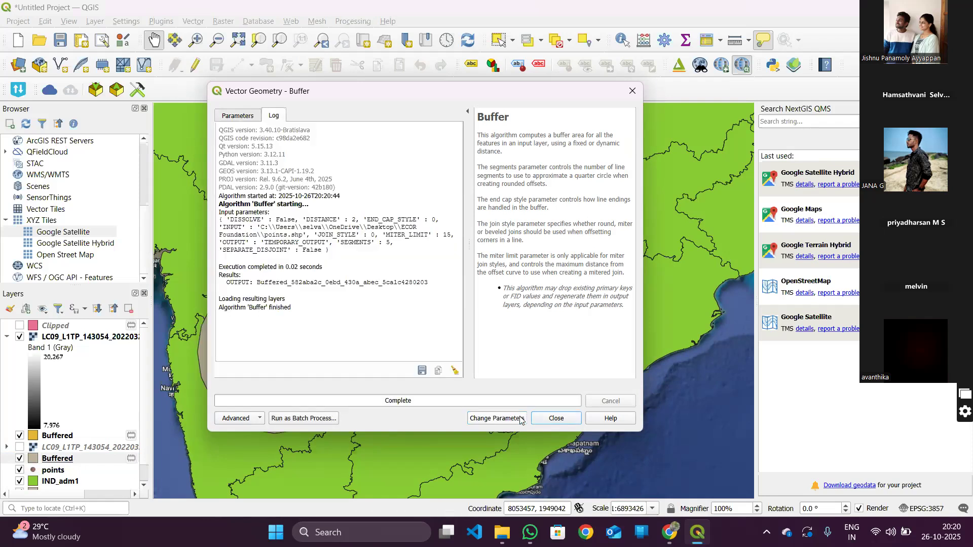
pyautogui.click(557, 418)
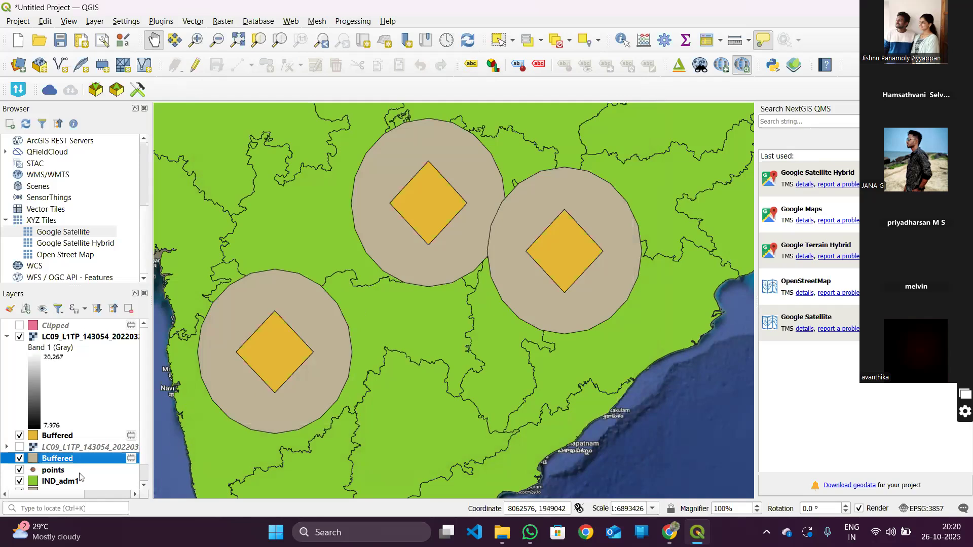
# Step: Toggle the points layer off and on, and hide the orange diamond-shaped buffer layer
pyautogui.click(20, 471)
pyautogui.click(20, 470)
pyautogui.click(19, 436)
pyautogui.rightClick(325, 352)
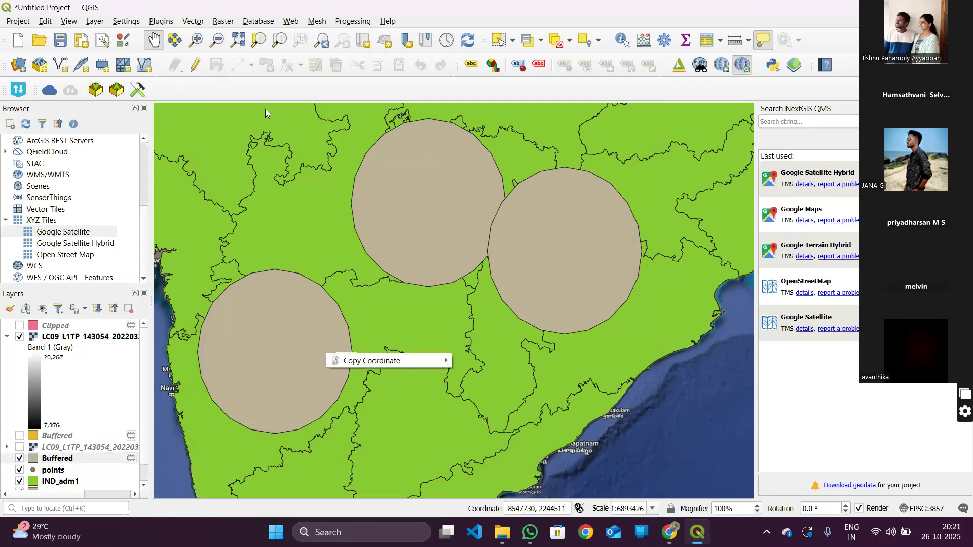
# Step: Buffer the visible circular Buffered layer by 1 degree into a temporary layer, keeping 5 segments and a miter limit of 2
pyautogui.click(193, 21)
pyautogui.moveTo(223, 50)
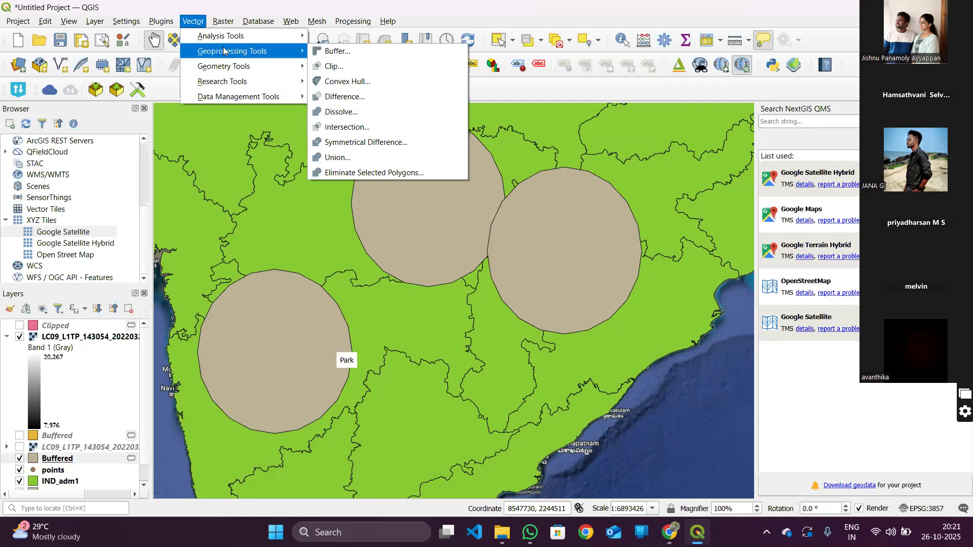
pyautogui.click(338, 51)
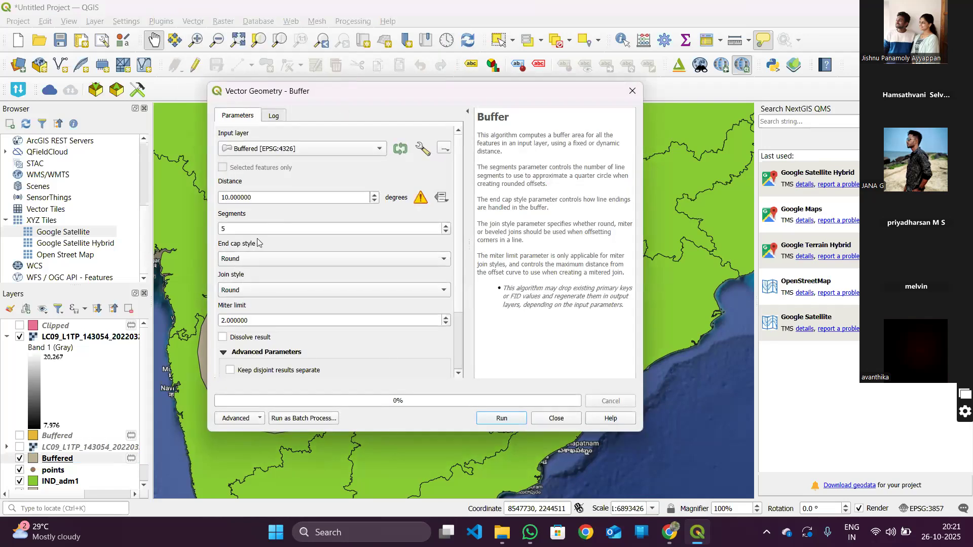
pyautogui.click(226, 321)
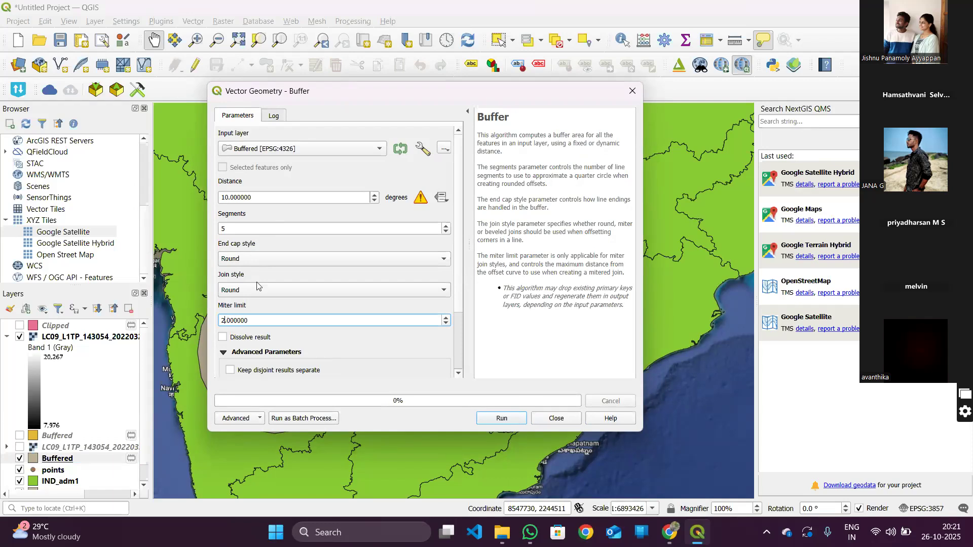
pyautogui.click(225, 197)
pyautogui.press('Delete')
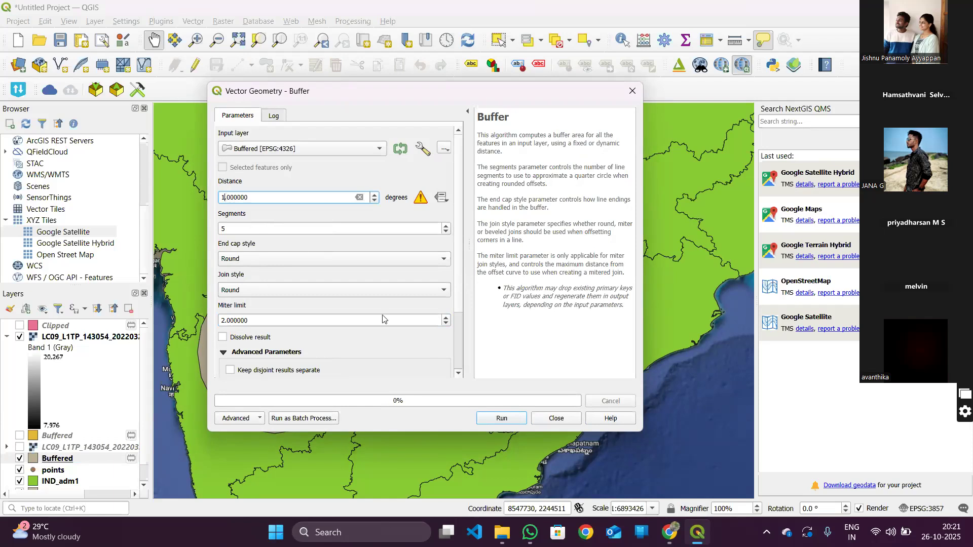
pyautogui.click(499, 422)
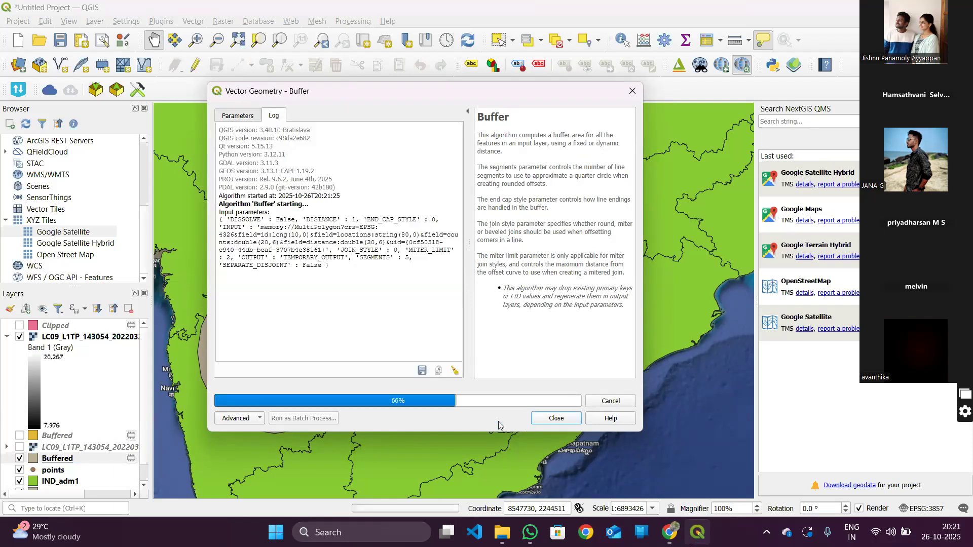
# Step: Close the Buffer dialog and hide both circular buffer layers
pyautogui.click(535, 418)
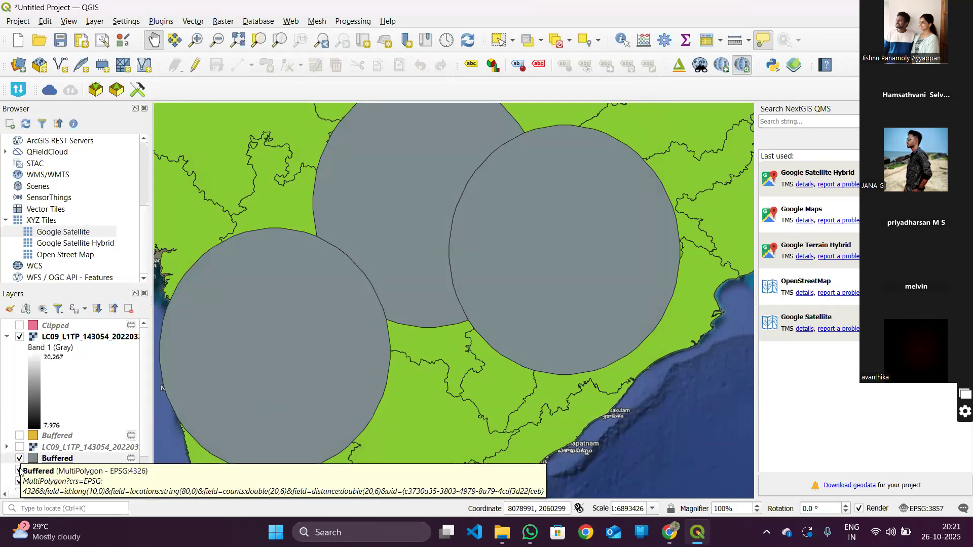
pyautogui.click(20, 470)
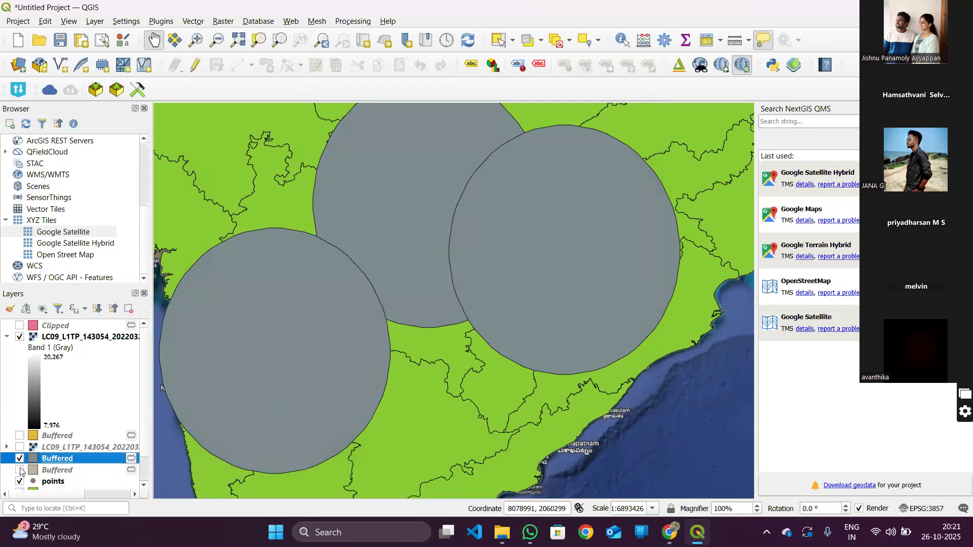
pyautogui.click(21, 459)
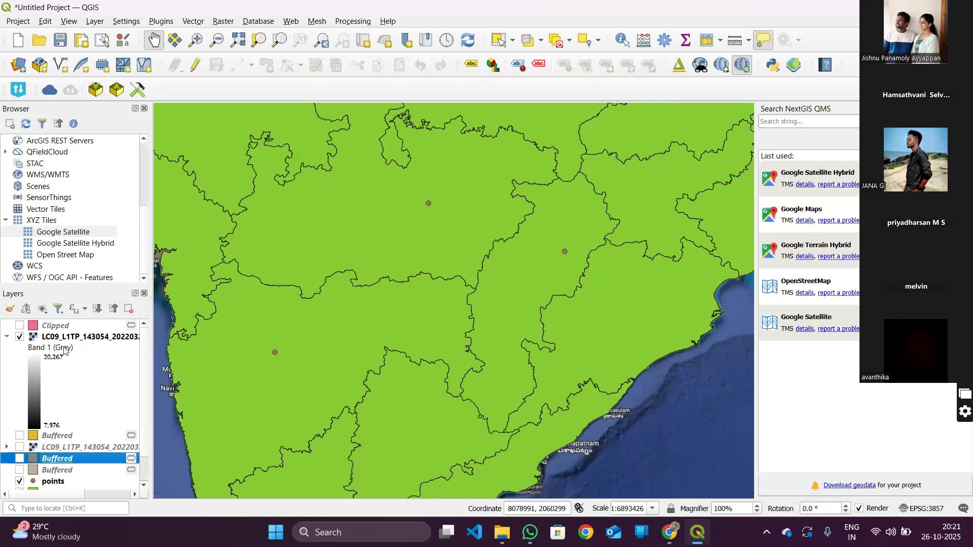
# Step: Review the Buffer tool's advanced options, input layer sources and data-defined distance override with its expression builder, and close it without running
pyautogui.click(188, 23)
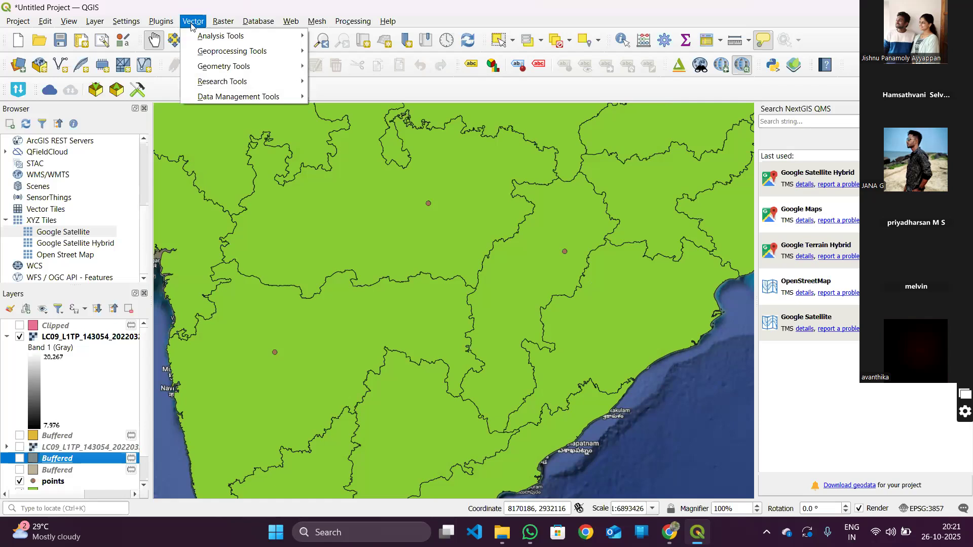
pyautogui.moveTo(214, 52)
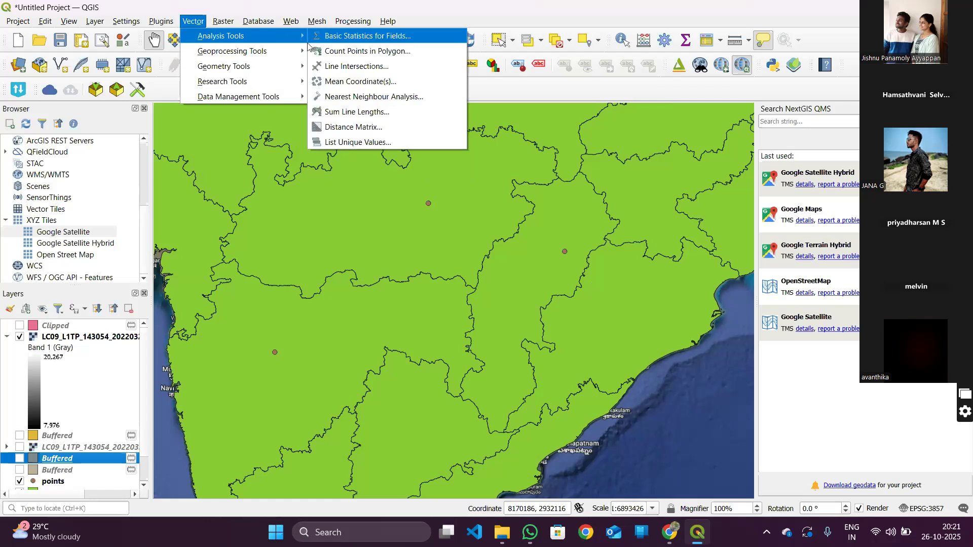
pyautogui.click(337, 51)
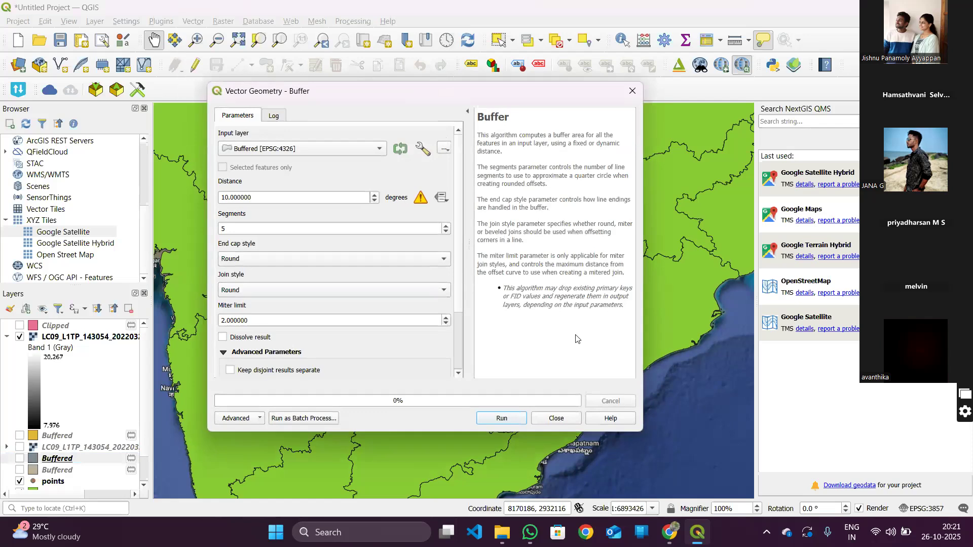
pyautogui.click(244, 423)
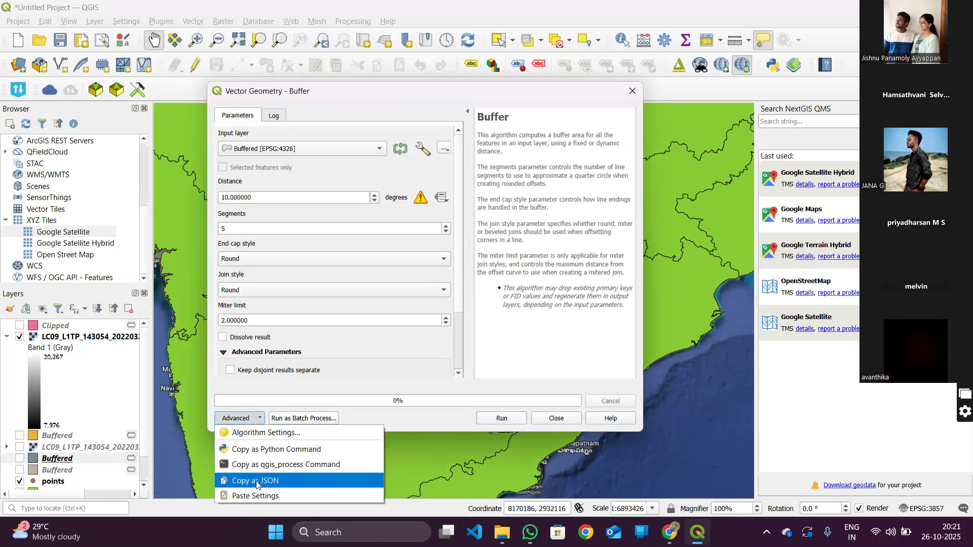
pyautogui.click(444, 149)
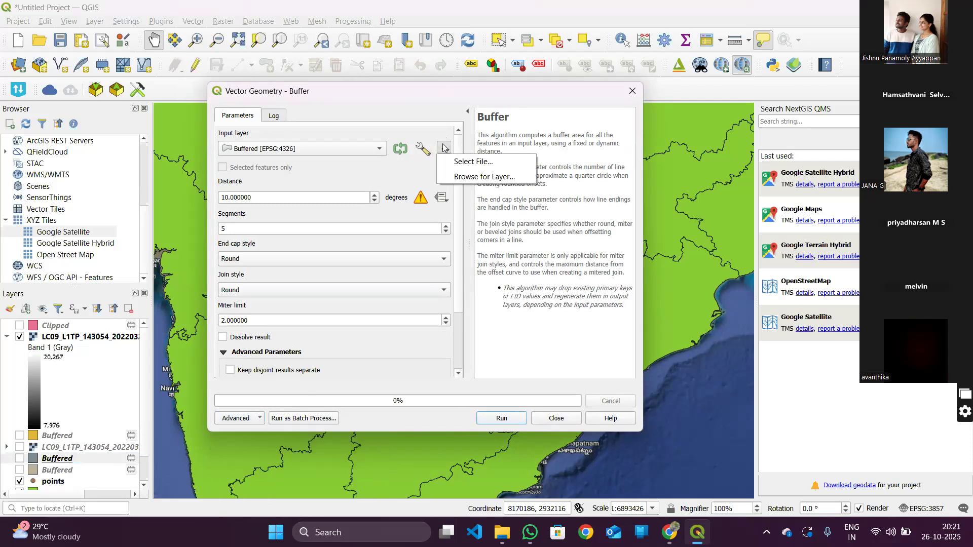
pyautogui.click(443, 201)
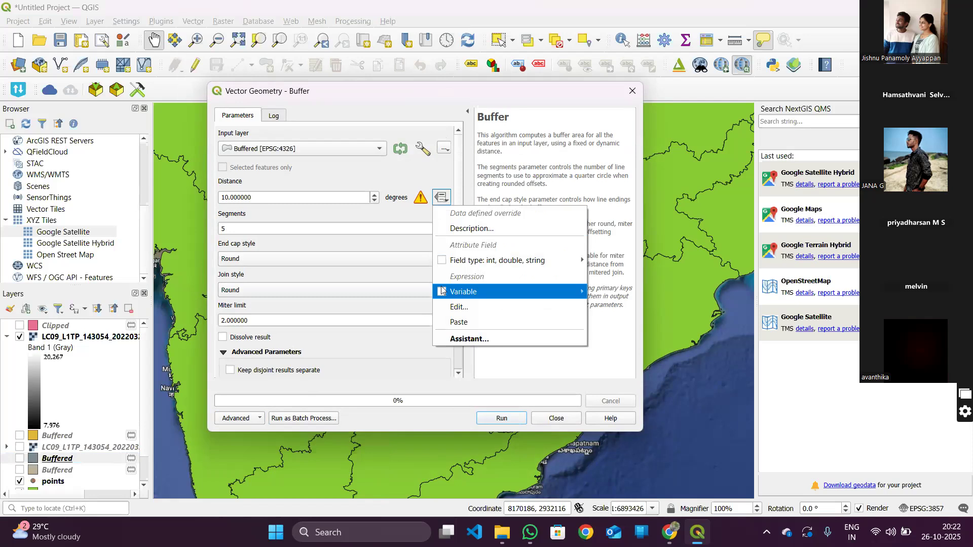
pyautogui.moveTo(442, 294)
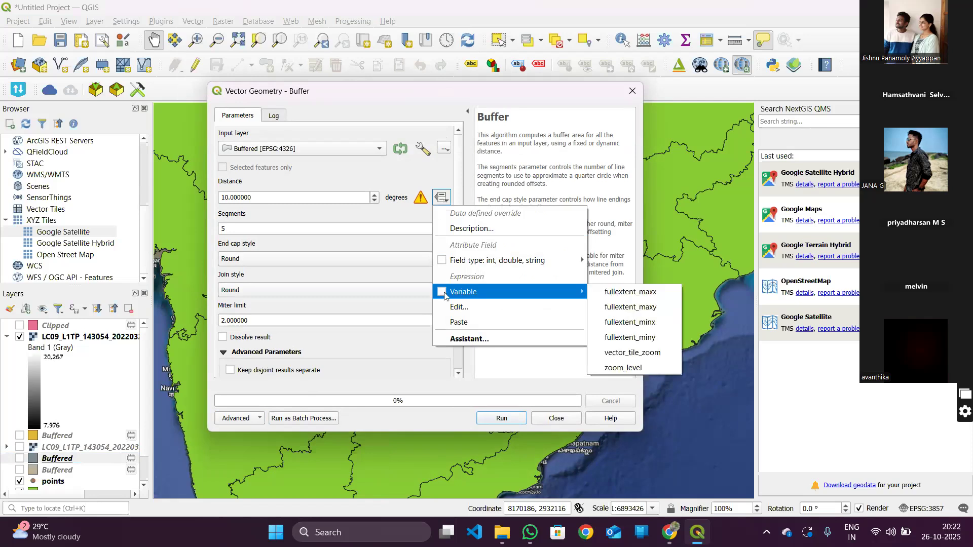
pyautogui.click(462, 307)
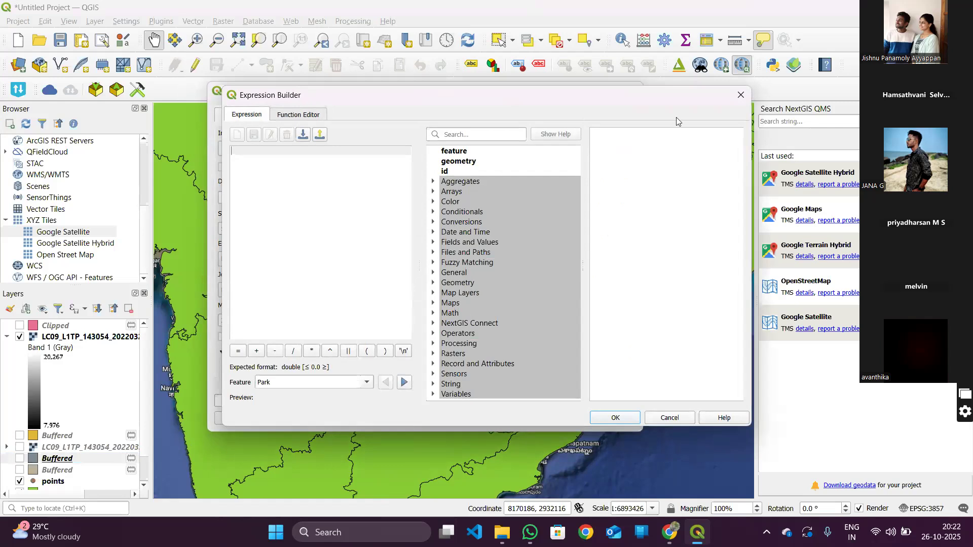
pyautogui.click(740, 95)
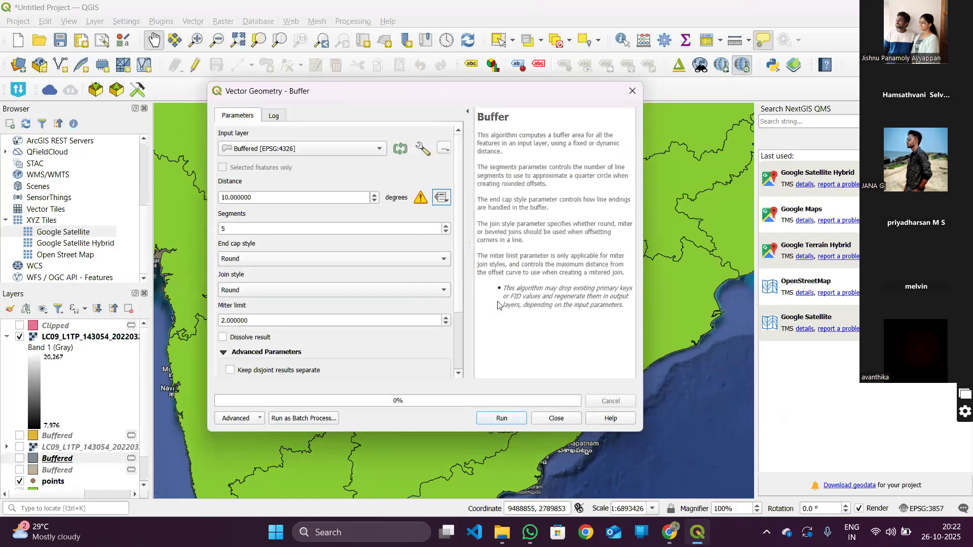
pyautogui.click(553, 420)
# Step: Switch to the Zoom meeting in Chrome, mute the microphone and start a new screen share
pyautogui.moveTo(674, 541)
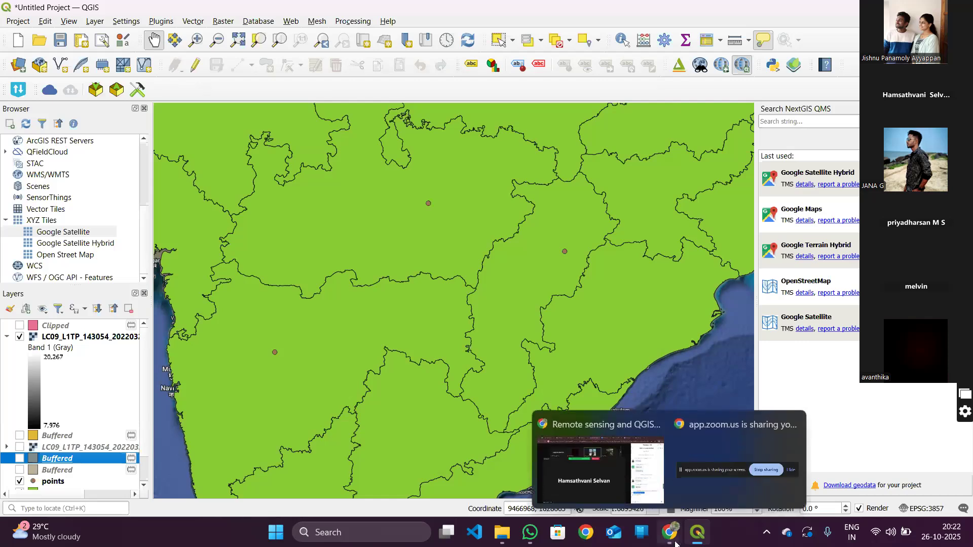
pyautogui.click(618, 485)
pyautogui.click(698, 532)
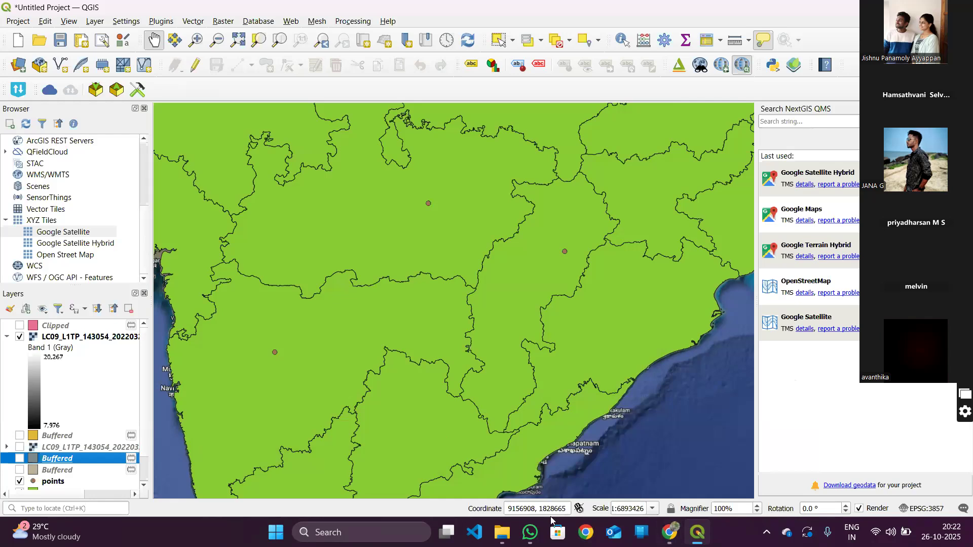
pyautogui.moveTo(677, 543)
pyautogui.click(629, 482)
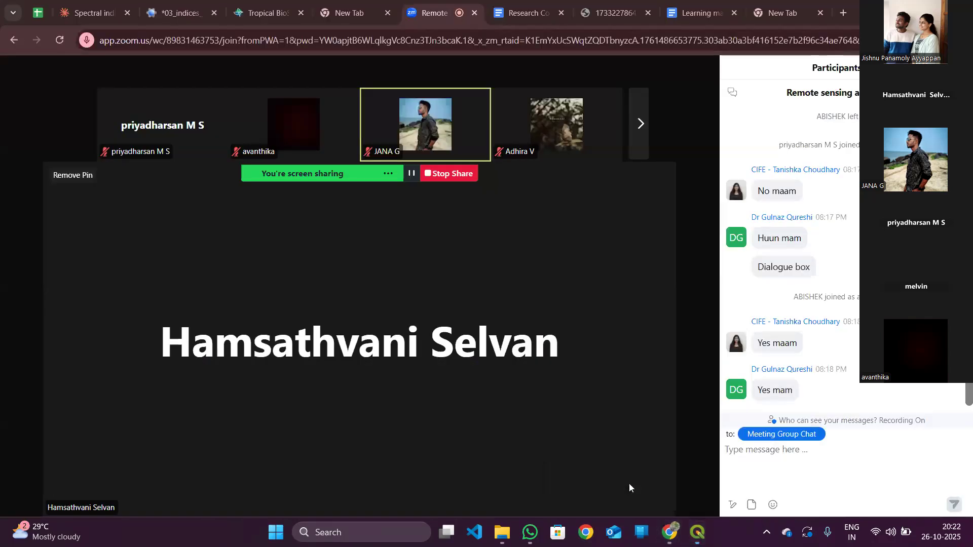
pyautogui.click(31, 497)
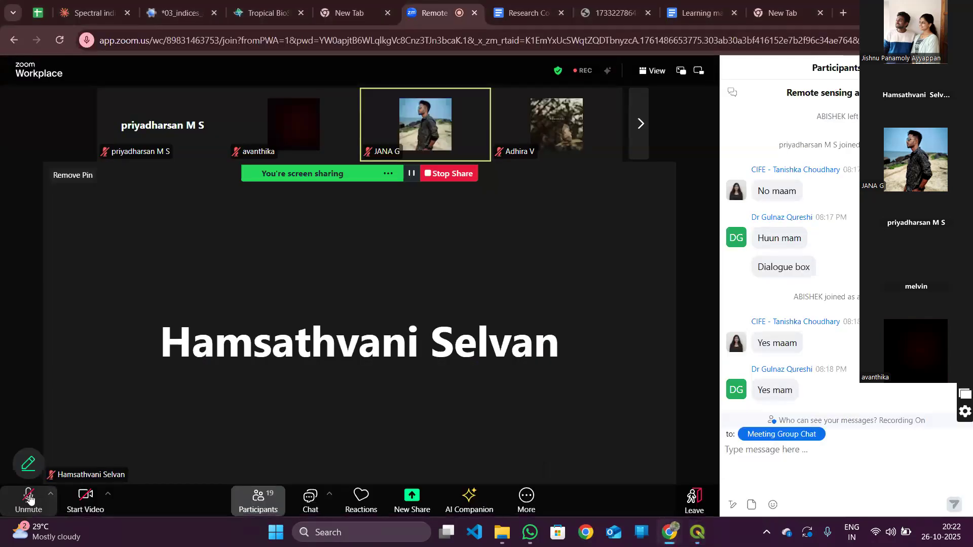
pyautogui.click(406, 497)
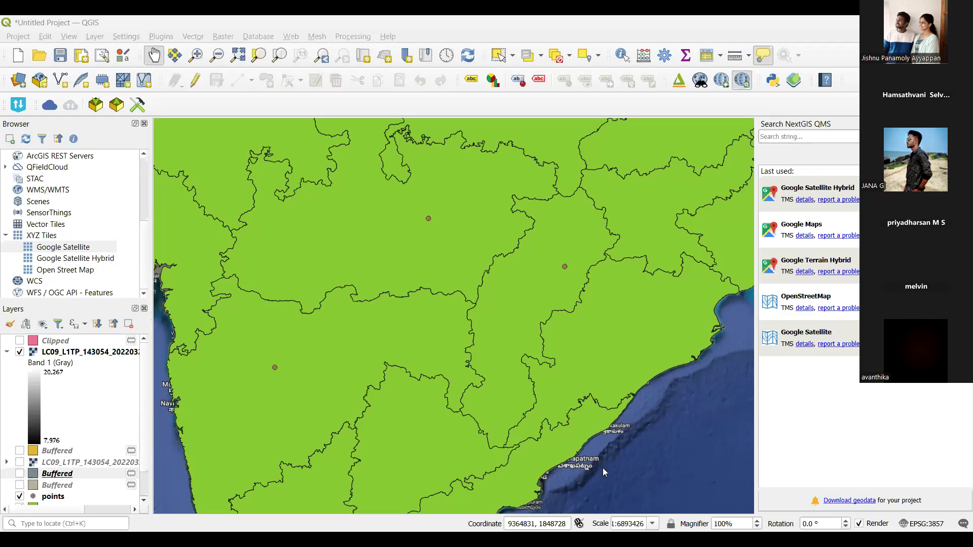
# Step: Buffer the gray Buffered layer in QGIS into another temporary layer and select the new layer
pyautogui.click(57, 473)
pyautogui.click(694, 482)
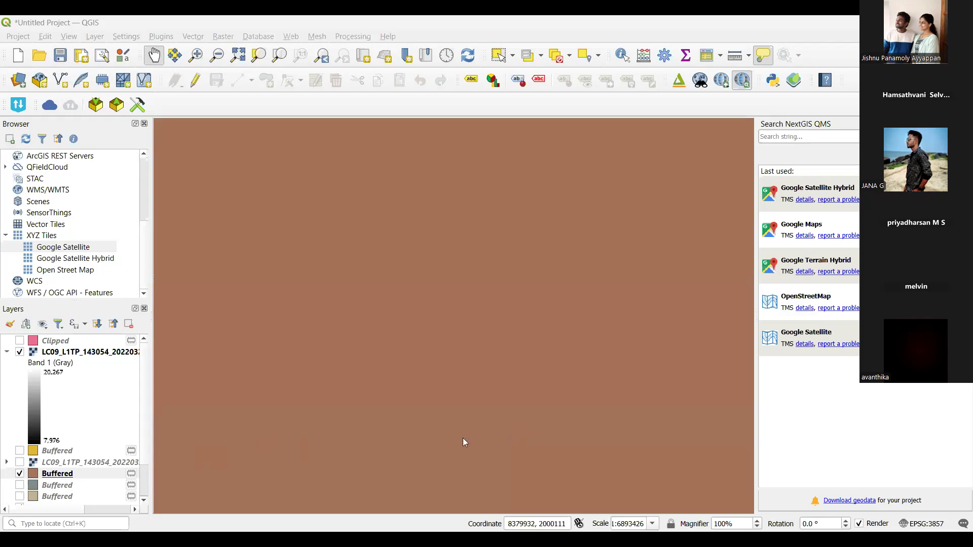
pyautogui.click(73, 475)
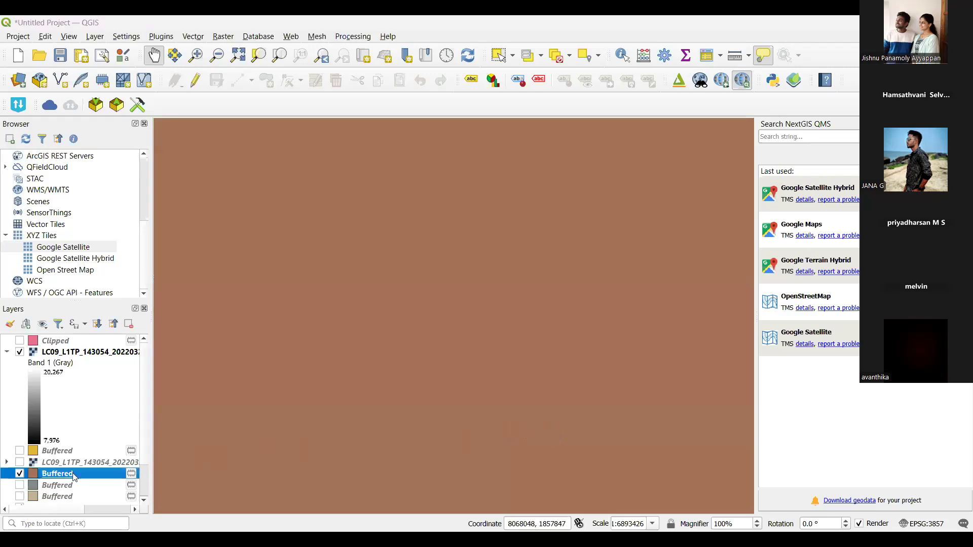
# Step: Remove the brown Buffered layer and the gray Buffered layer from the project
pyautogui.hotkey('ctrl', 'd')
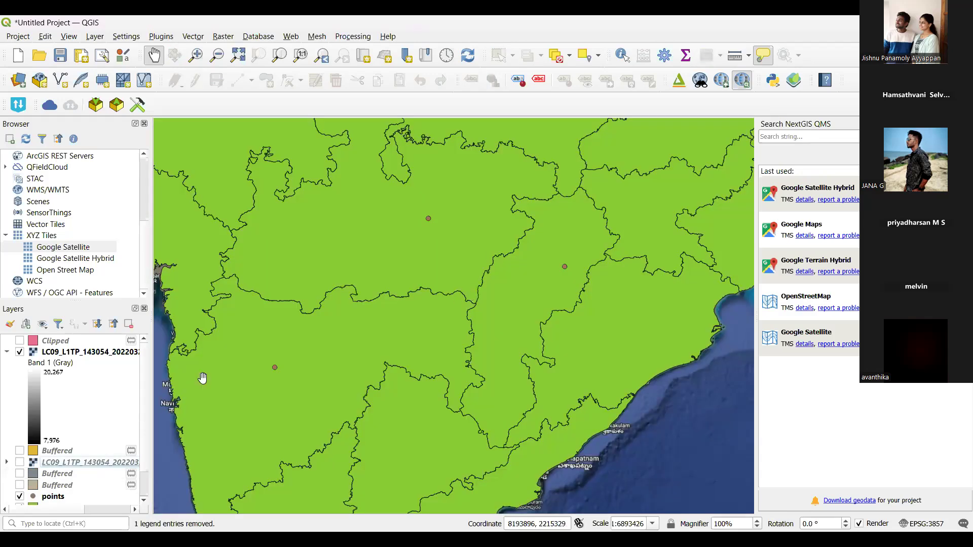
pyautogui.click(54, 475)
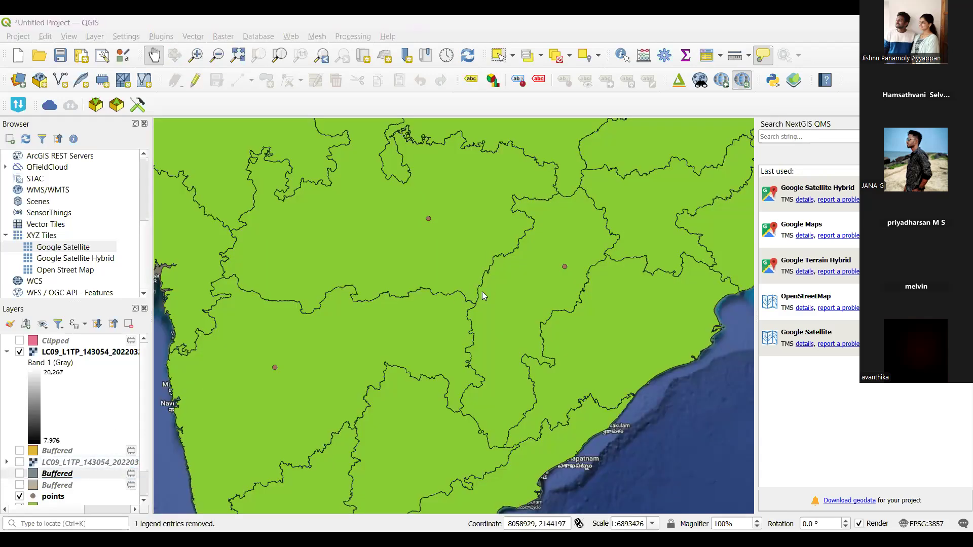
pyautogui.hotkey('ctrl', 'd')
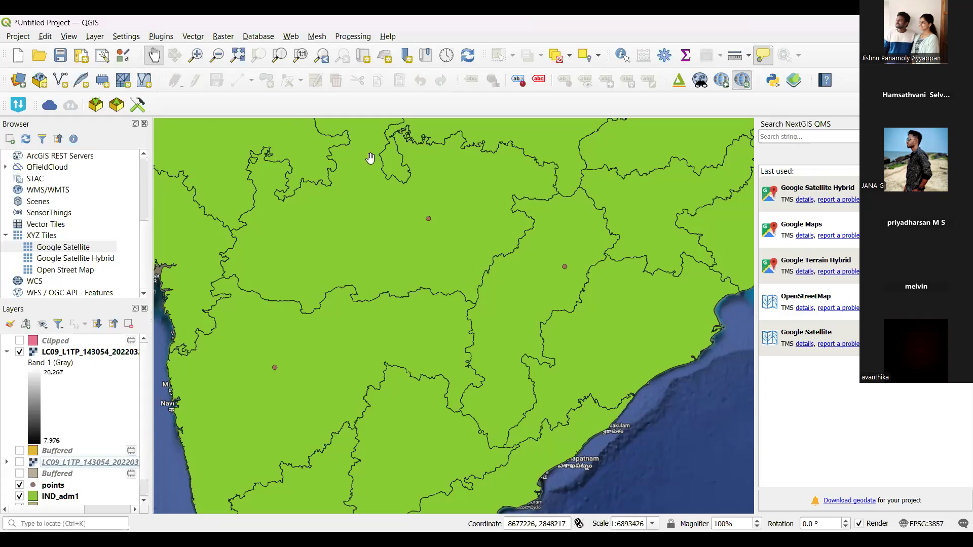
pyautogui.moveTo(370, 160); pyautogui.dragTo(345, 153)
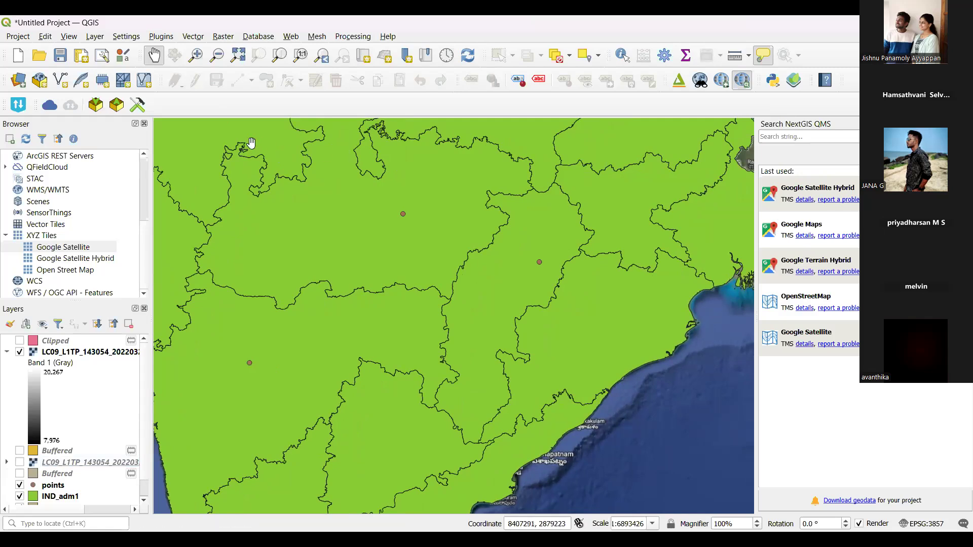
pyautogui.moveTo(378, 240); pyautogui.dragTo(379, 237)
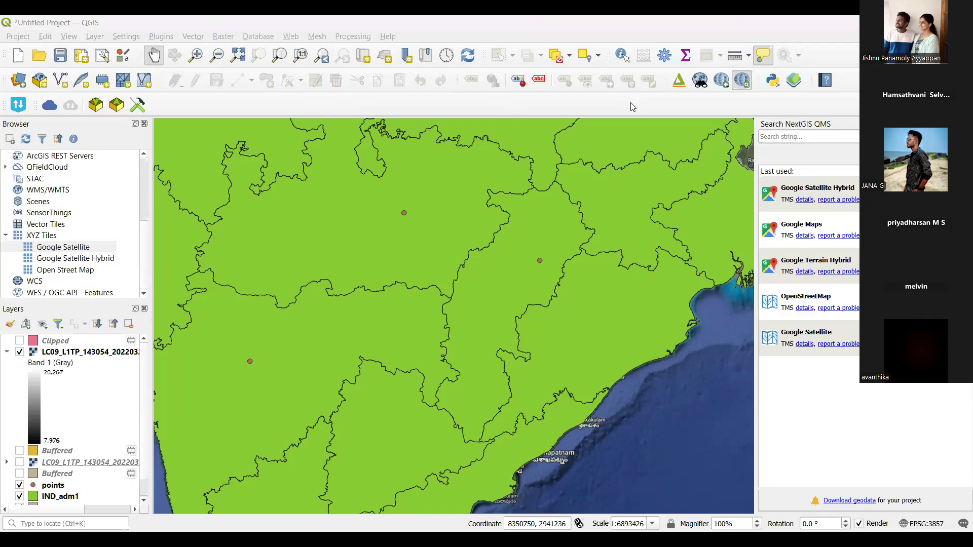
pyautogui.click(161, 36)
pyautogui.click(671, 508)
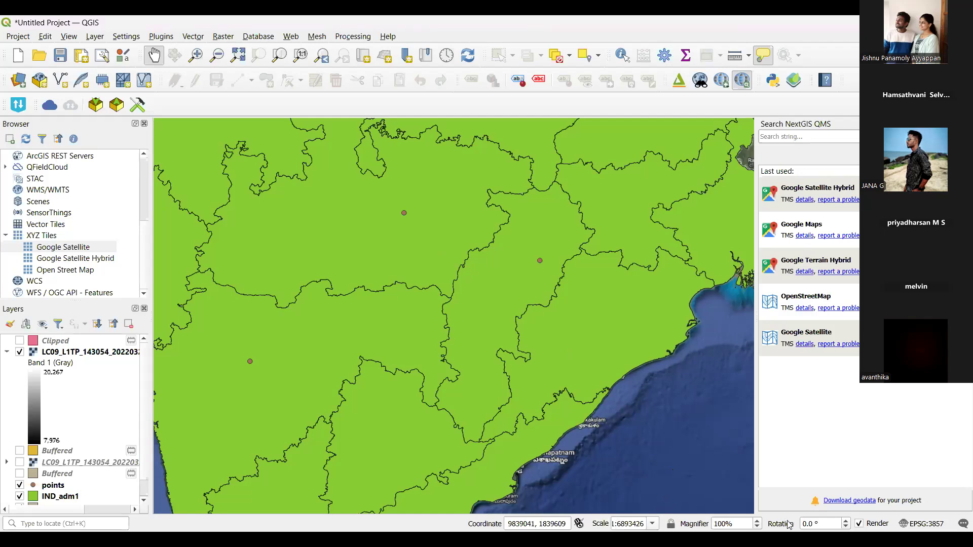
pyautogui.click(877, 524)
pyautogui.click(879, 528)
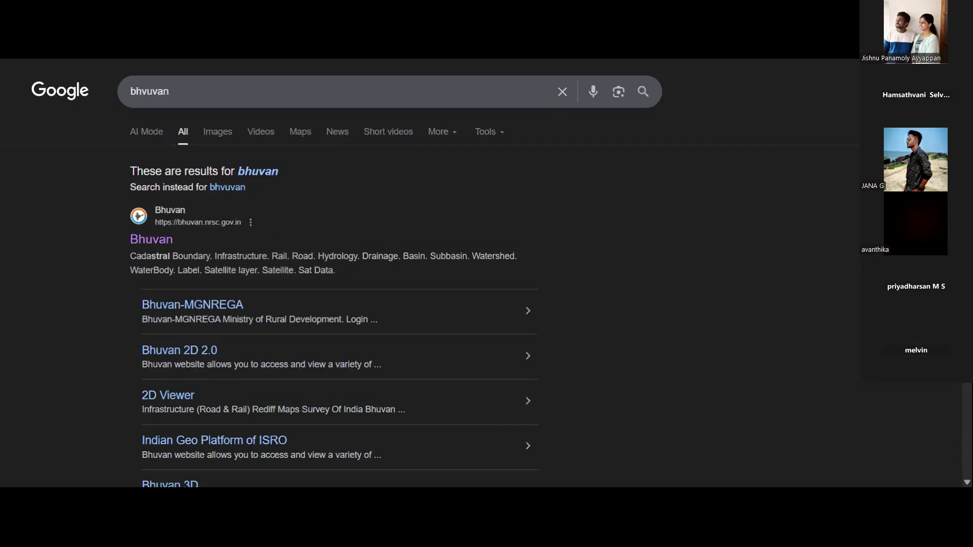
# Step: Open the "Indian Geo Platform of ISRO" page from the Google search results for Bhuvan
pyautogui.scroll(-3, 334, 304)
pyautogui.scroll(1, 208, 326)
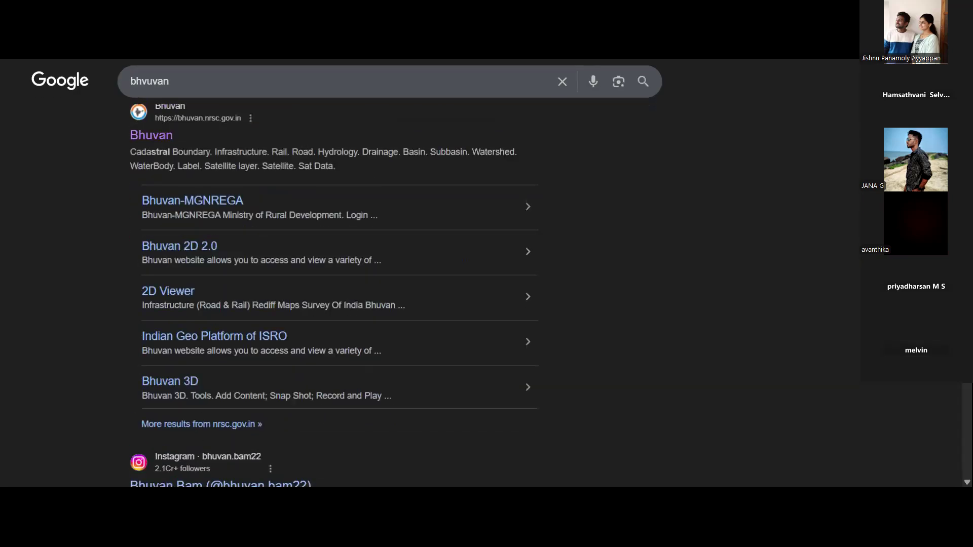
pyautogui.click(206, 337)
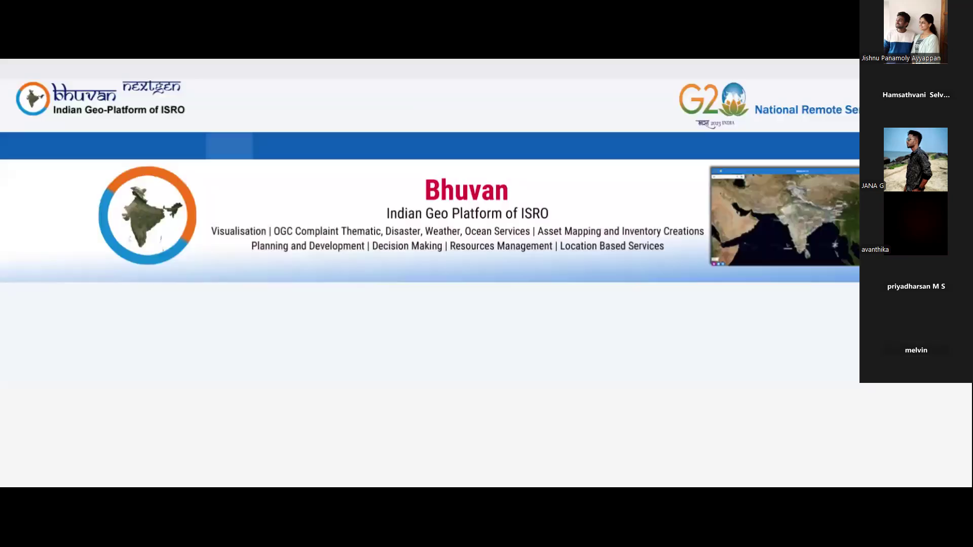
# Step: Look over the Bhuvan home page's Visualisation & Free Download, Application Sectors and Maps & OGC Services sections, including the Agriculture and E-Governance applications
pyautogui.scroll(-2, 384, 323)
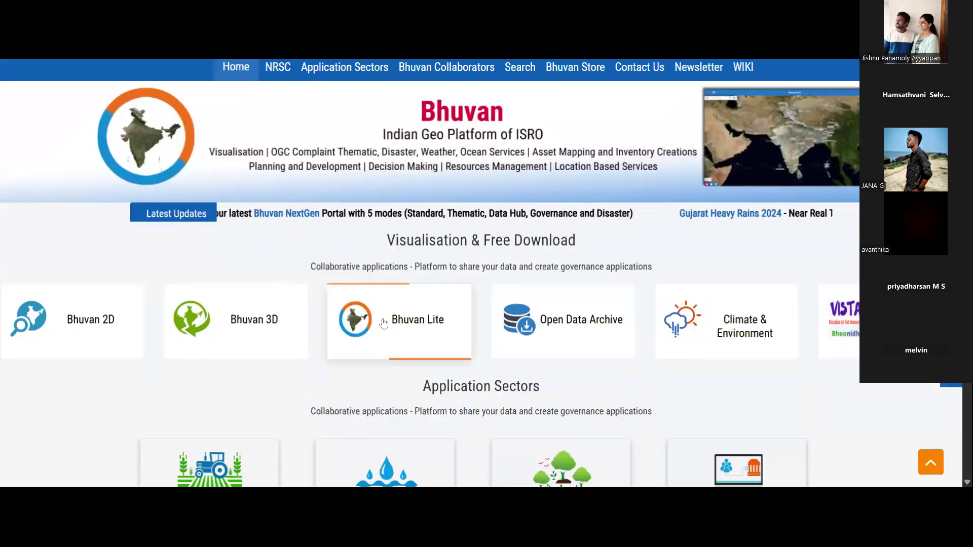
pyautogui.scroll(-3, 634, 241)
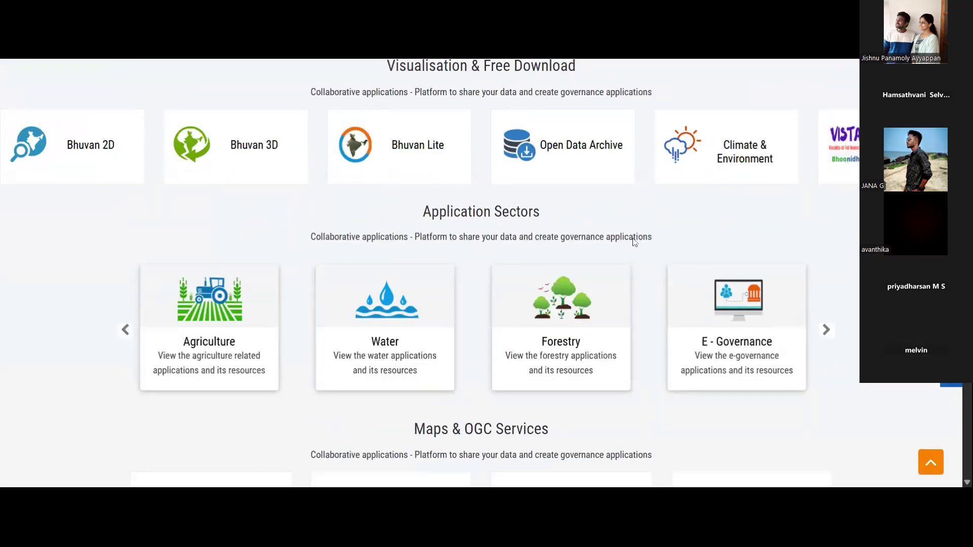
pyautogui.moveTo(191, 341)
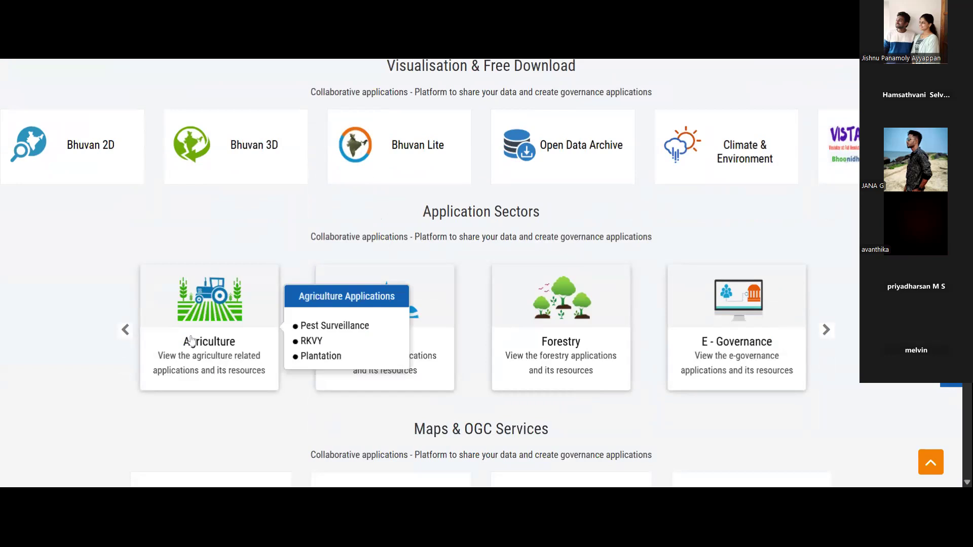
pyautogui.moveTo(445, 292)
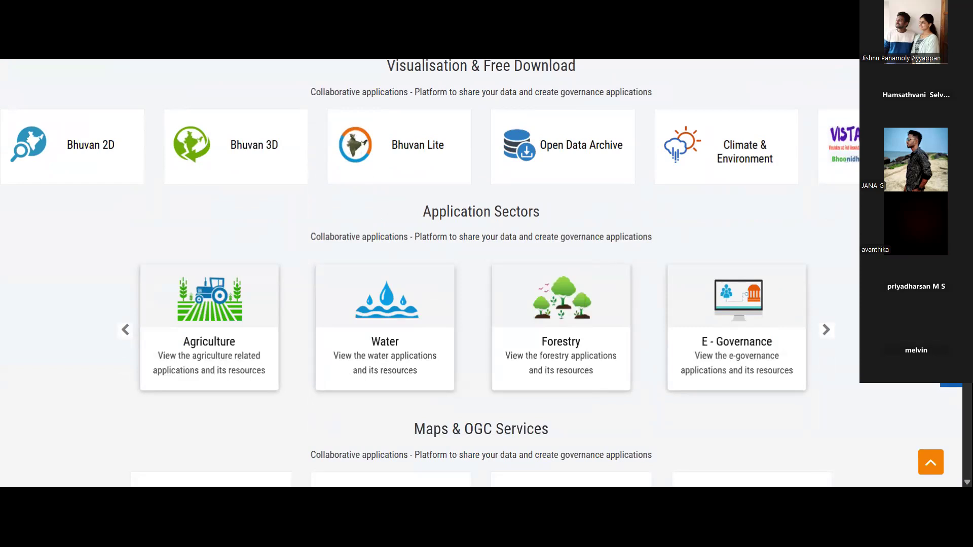
pyautogui.moveTo(746, 343)
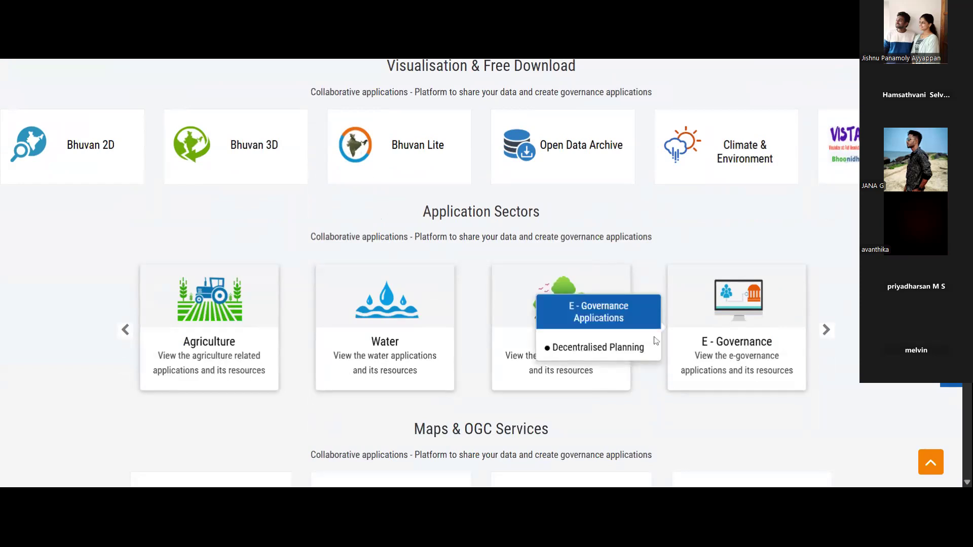
pyautogui.scroll(-3, 741, 355)
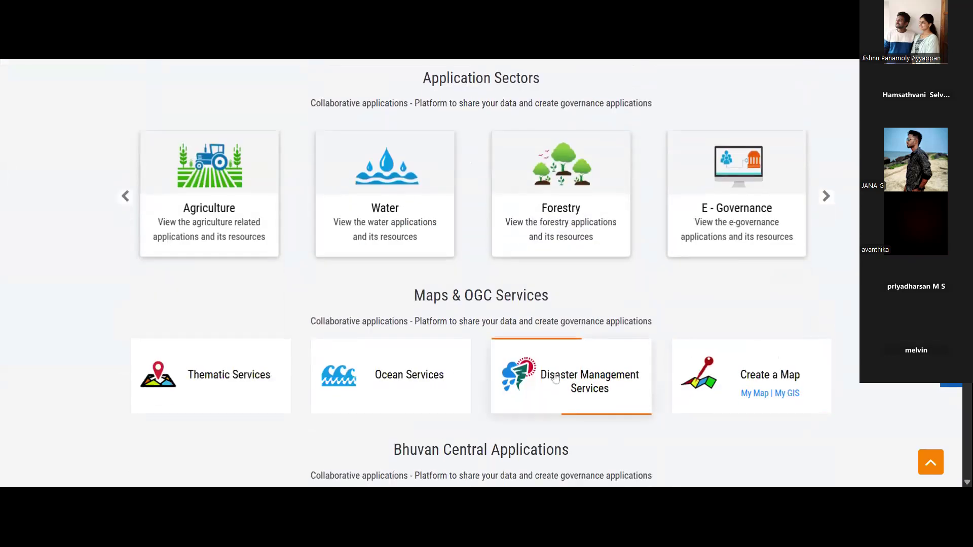
pyautogui.scroll(8, 405, 382)
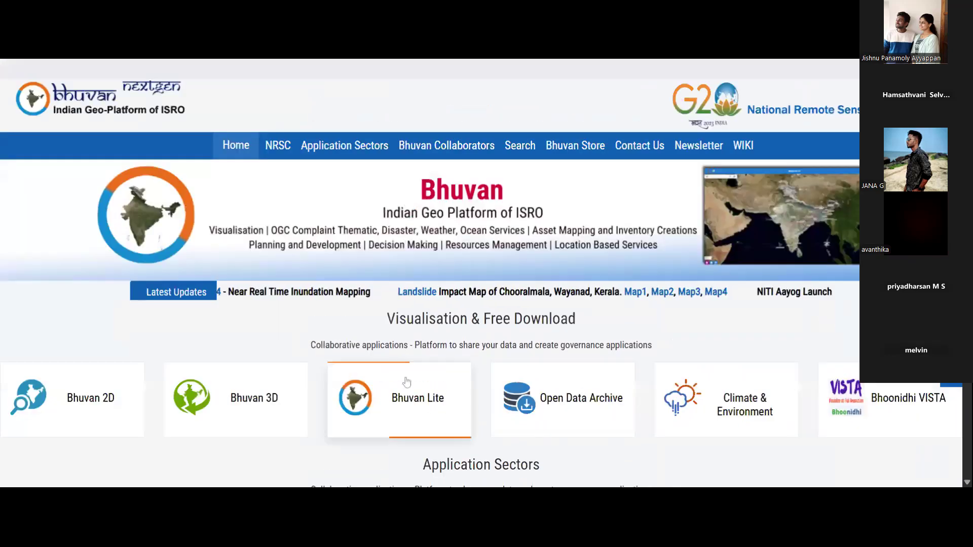